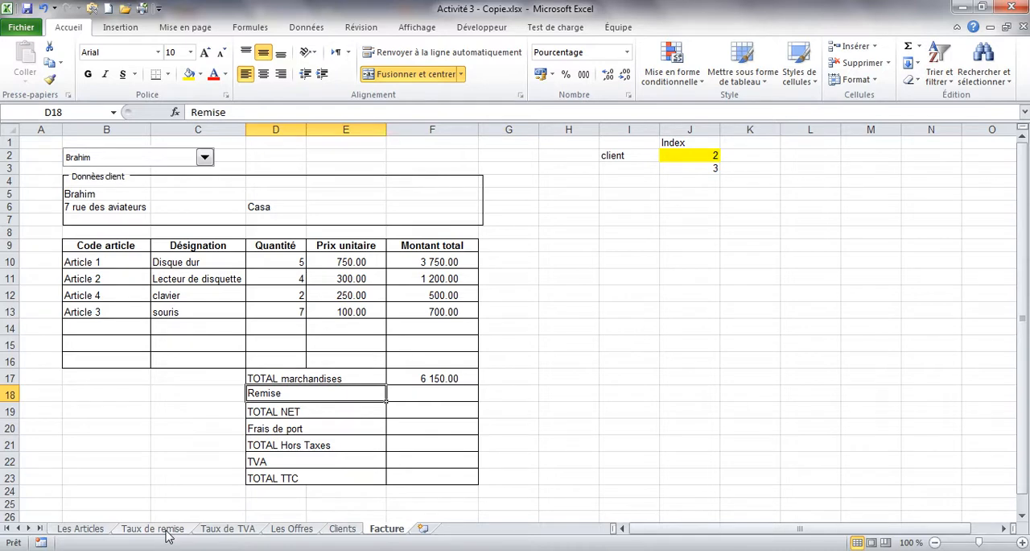
# Step: Examine the client table and its Adresse column on the Clients sheet, comparing it with the Facture sheet
pyautogui.click(344, 531)
pyautogui.click(332, 351)
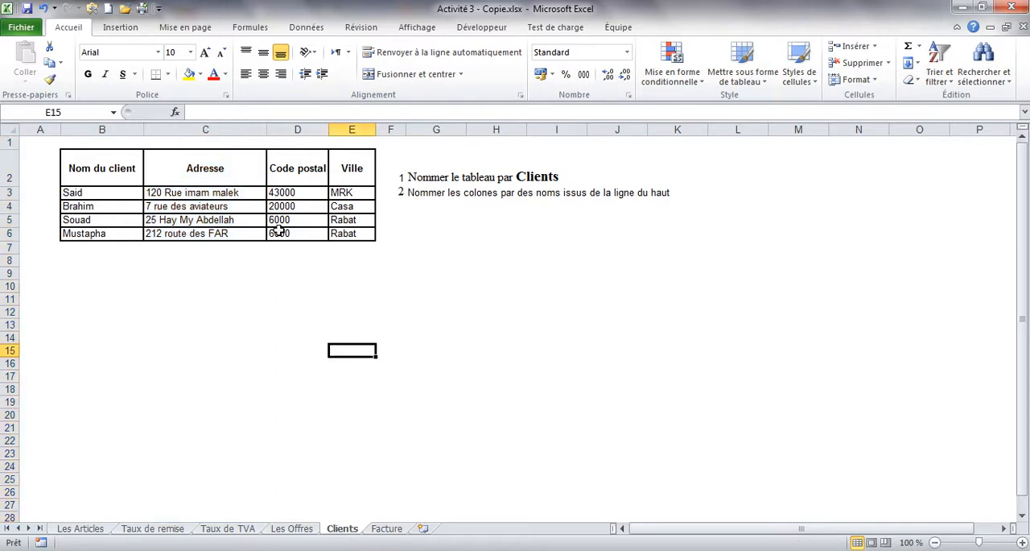
pyautogui.click(194, 129)
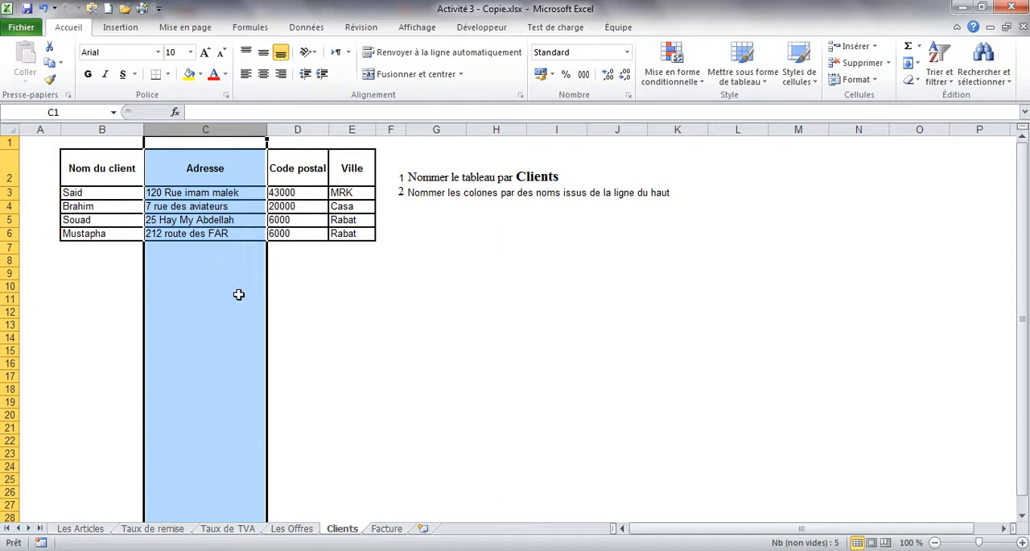
pyautogui.click(389, 529)
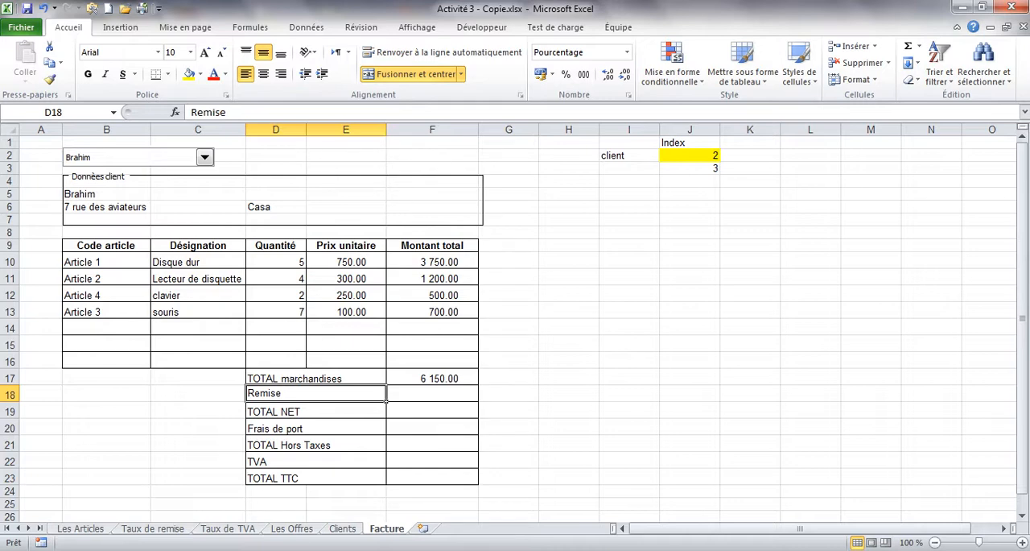
pyautogui.click(342, 529)
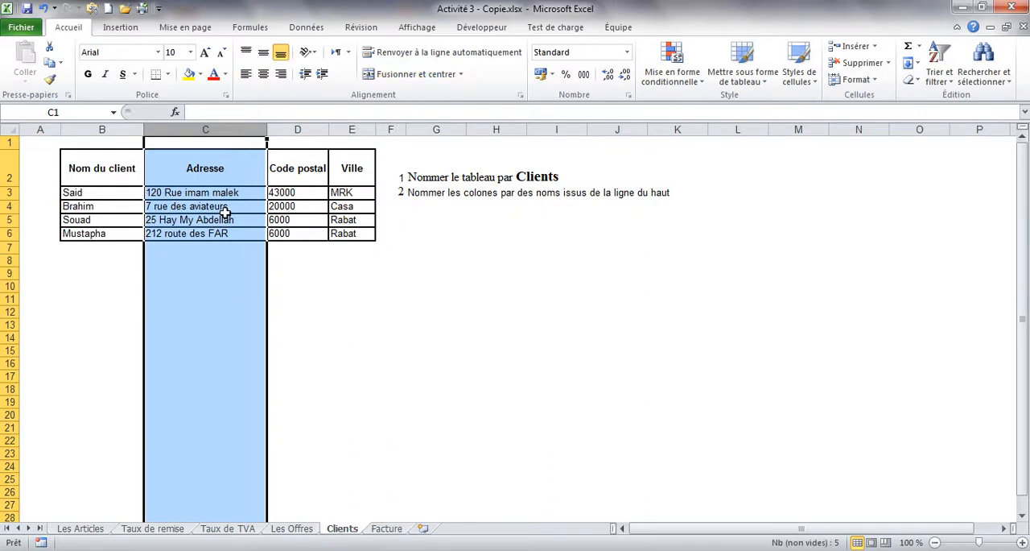
pyautogui.click(193, 190)
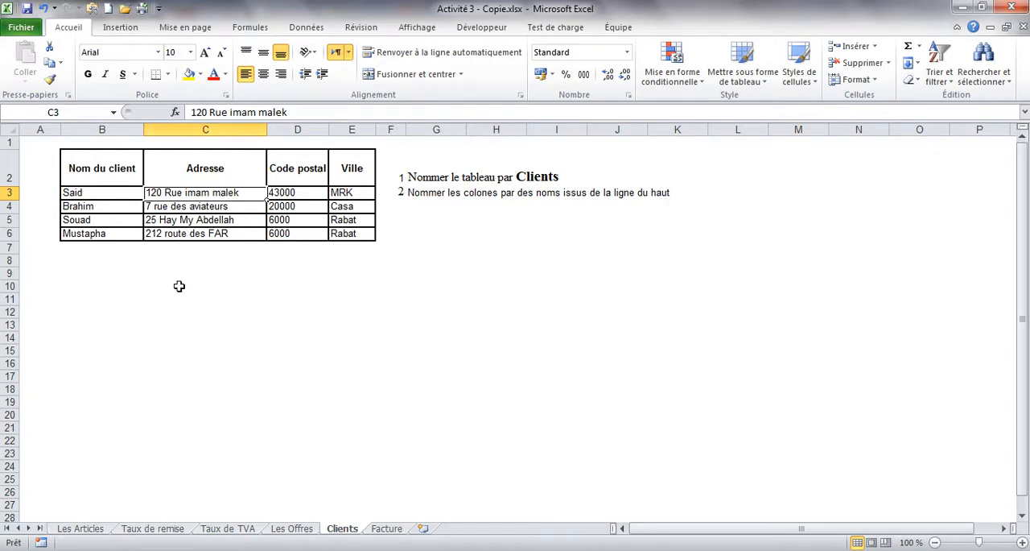
pyautogui.click(393, 528)
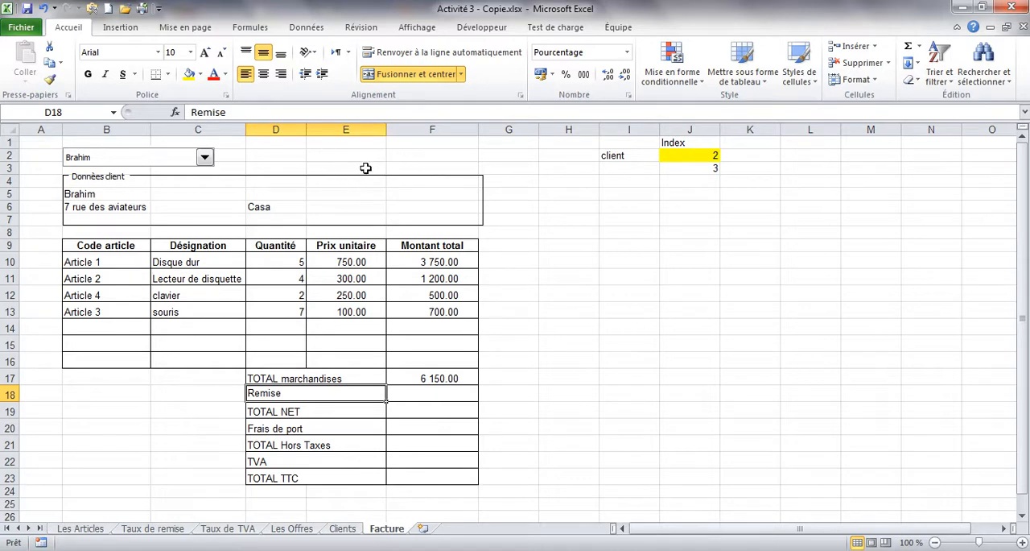
# Step: Clear cell J3 on the Facture sheet and draw a combo box form control over E2:F2, above the client data frame
pyautogui.click(672, 169)
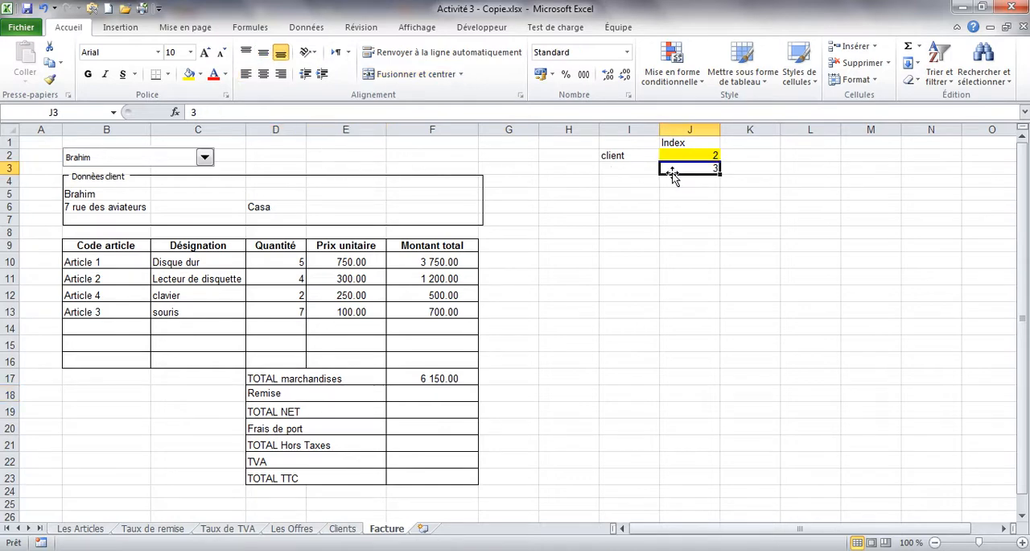
pyautogui.click(463, 29)
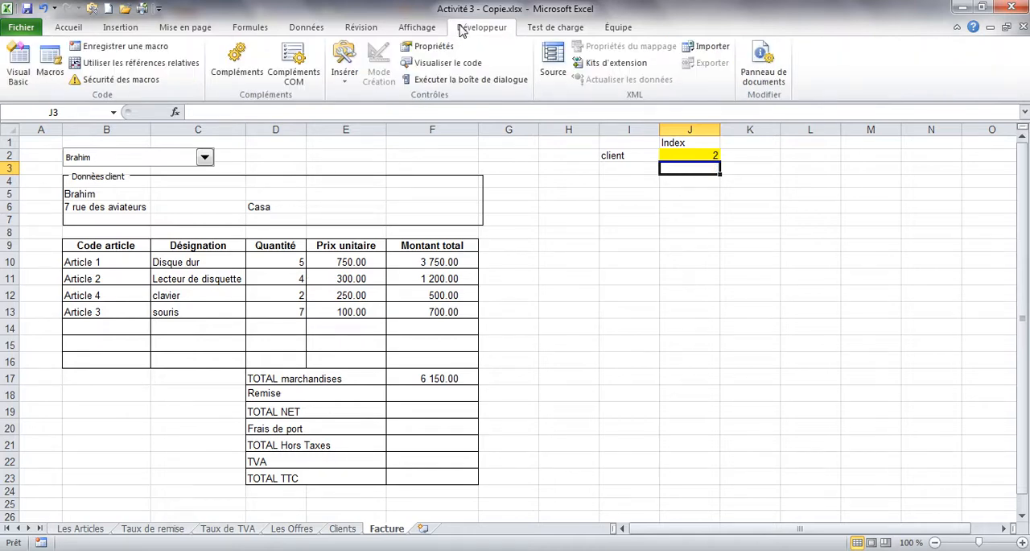
pyautogui.click(345, 69)
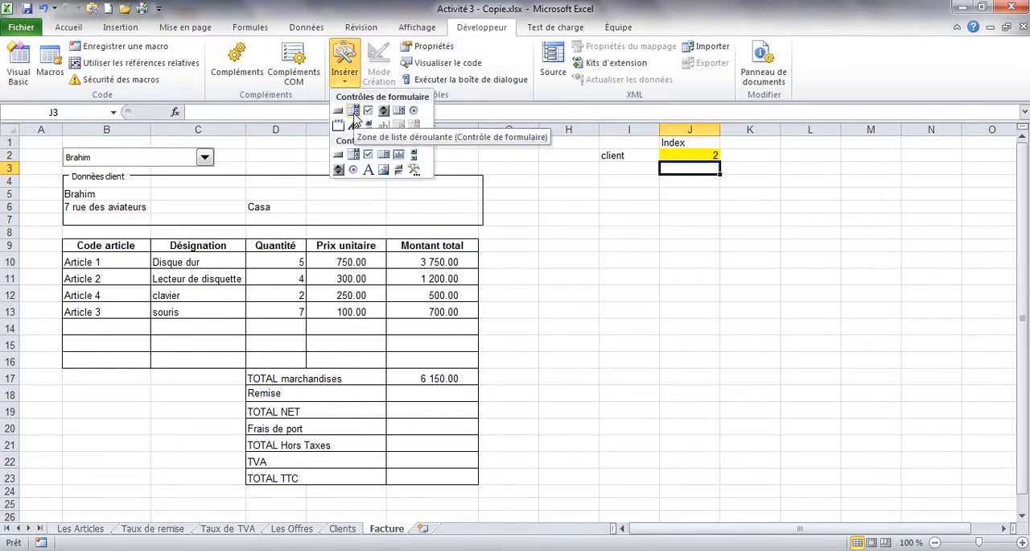
pyautogui.click(354, 112)
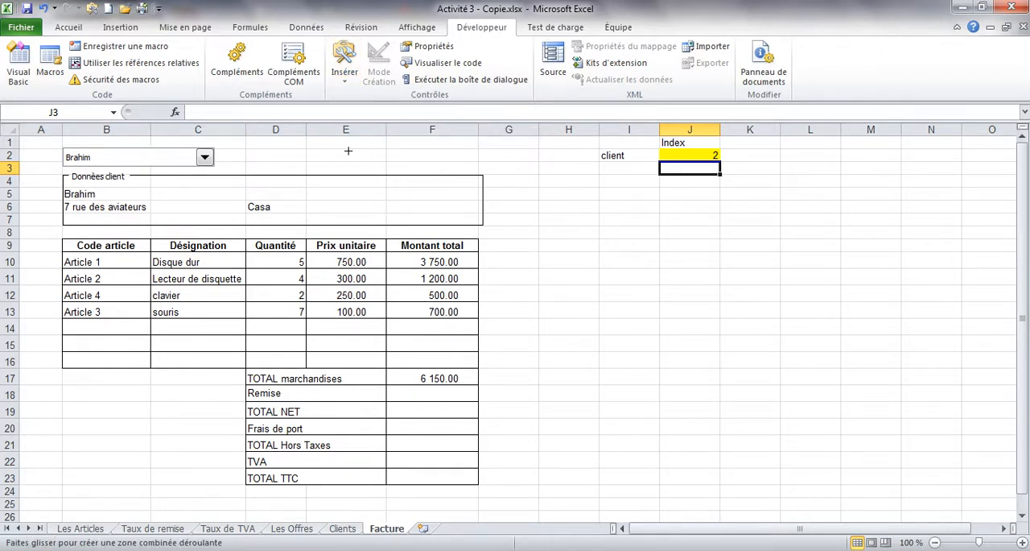
pyautogui.moveTo(341, 149); pyautogui.dragTo(473, 162)
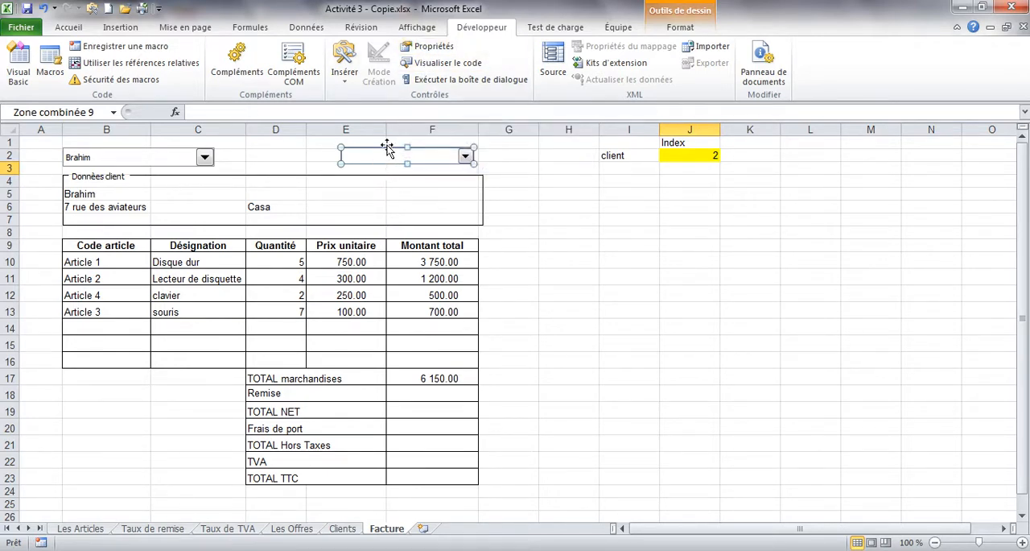
# Step: Open the new combo box's control settings and start editing its input range
pyautogui.click(427, 46)
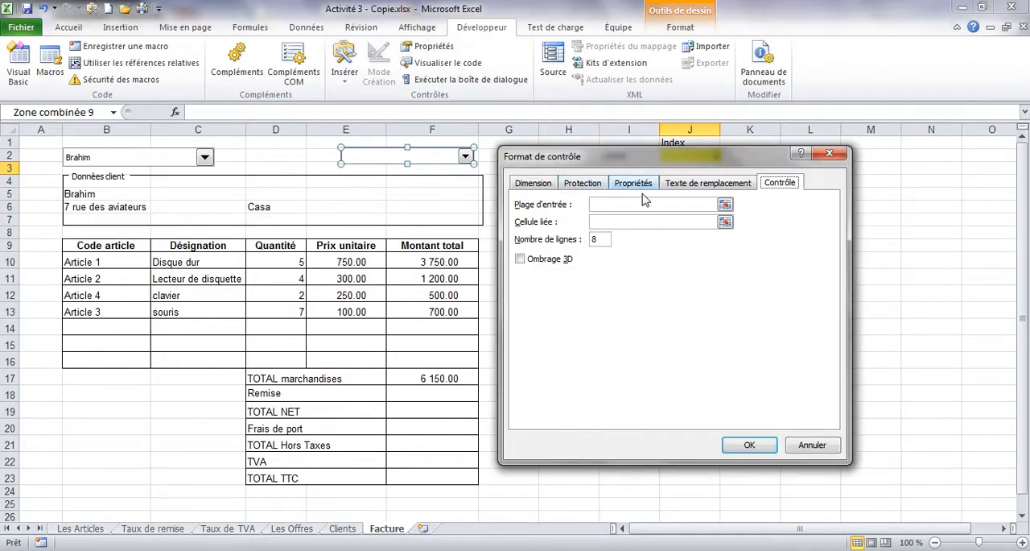
pyautogui.click(616, 205)
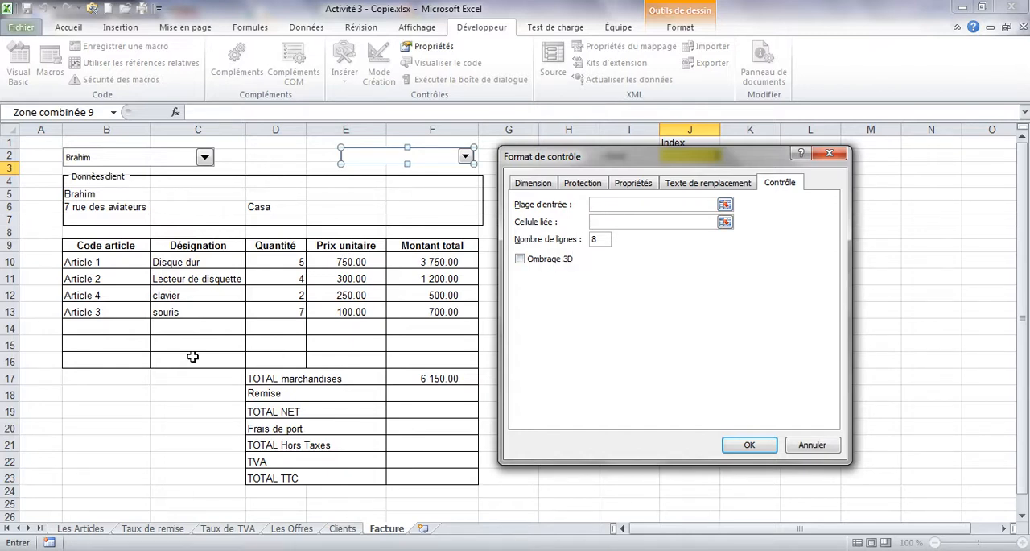
# Step: Try the article codes B10:B13 and the Taux de remise category codes B3:B8 as the input range, clearing each one
pyautogui.moveTo(105, 266); pyautogui.dragTo(97, 310)
pyautogui.press('BackSpace')
pyautogui.press('BackSpace')
pyautogui.press('BackSpace')
pyautogui.press('BackSpace')
pyautogui.press('BackSpace')
pyautogui.press('BackSpace')
pyautogui.press('BackSpace')
pyautogui.press('BackSpace')
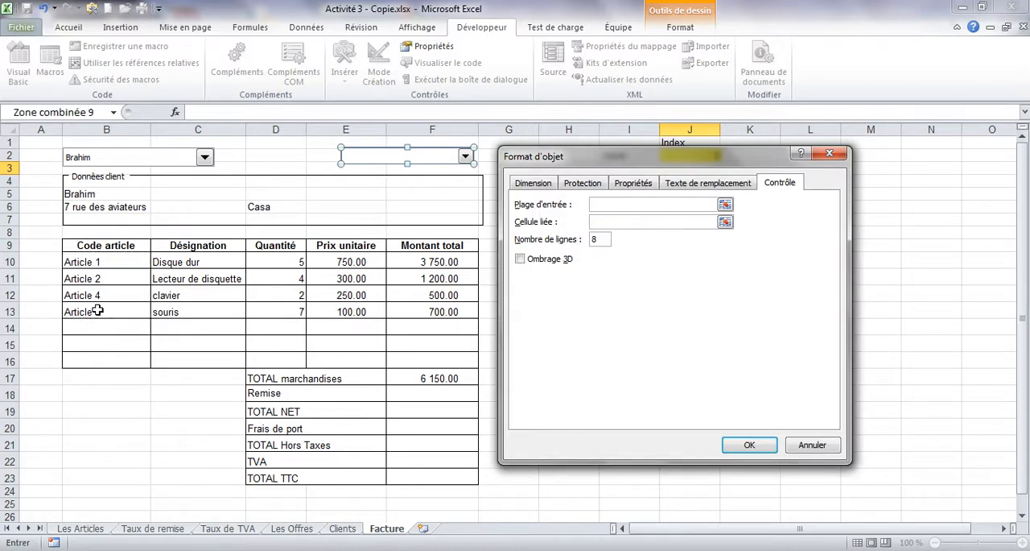
pyautogui.click(172, 531)
pyautogui.moveTo(156, 177); pyautogui.dragTo(153, 235)
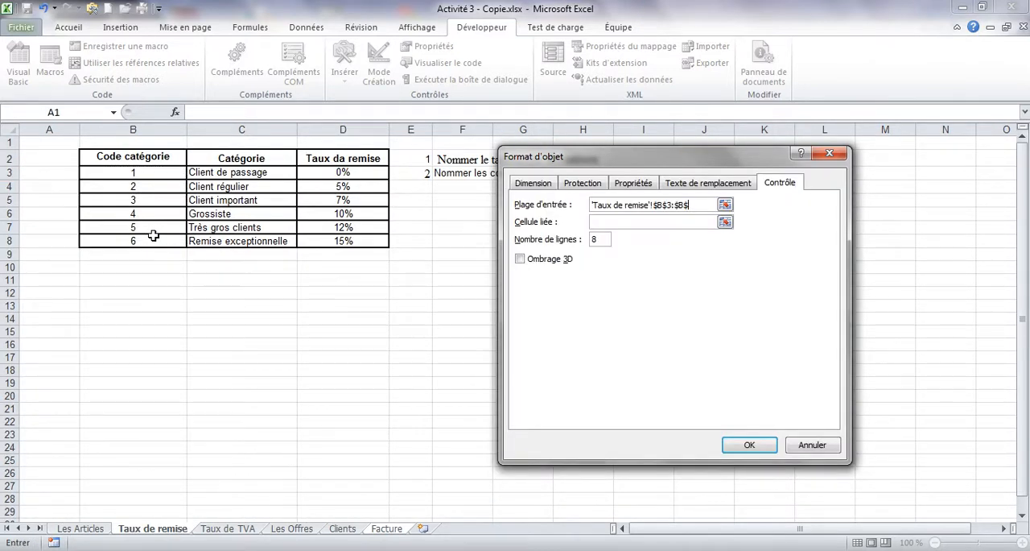
pyautogui.press('BackSpace')
pyautogui.press('BackSpace')
pyautogui.press('BackSpace')
pyautogui.press('BackSpace')
pyautogui.press('BackSpace')
pyautogui.press('BackSpace')
pyautogui.press('BackSpace')
pyautogui.press('BackSpace')
pyautogui.press('BackSpace')
pyautogui.press('BackSpace')
pyautogui.press('BackSpace')
pyautogui.press('BackSpace')
pyautogui.press('BackSpace')
pyautogui.press('BackSpace')
pyautogui.press('BackSpace')
pyautogui.press('BackSpace')
pyautogui.press('BackSpace')
pyautogui.press('BackSpace')
pyautogui.press('BackSpace')
pyautogui.press('BackSpace')
pyautogui.press('BackSpace')
pyautogui.press('BackSpace')
pyautogui.press('BackSpace')
pyautogui.press('BackSpace')
pyautogui.press('BackSpace')
pyautogui.press('BackSpace')
# Step: Set the combo box's input range by pasting the defined name Catégorie
pyautogui.press('F3')
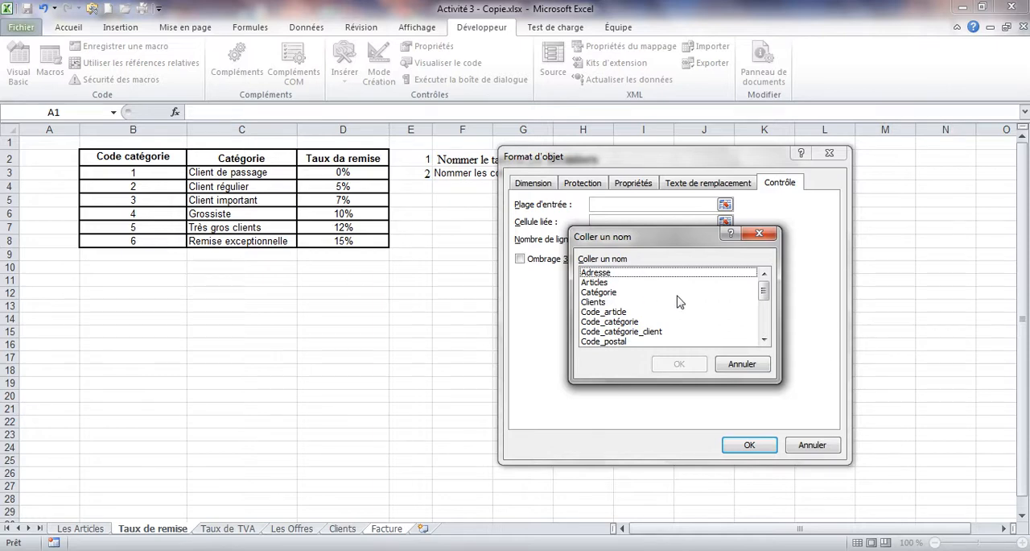
pyautogui.moveTo(636, 243); pyautogui.dragTo(332, 279)
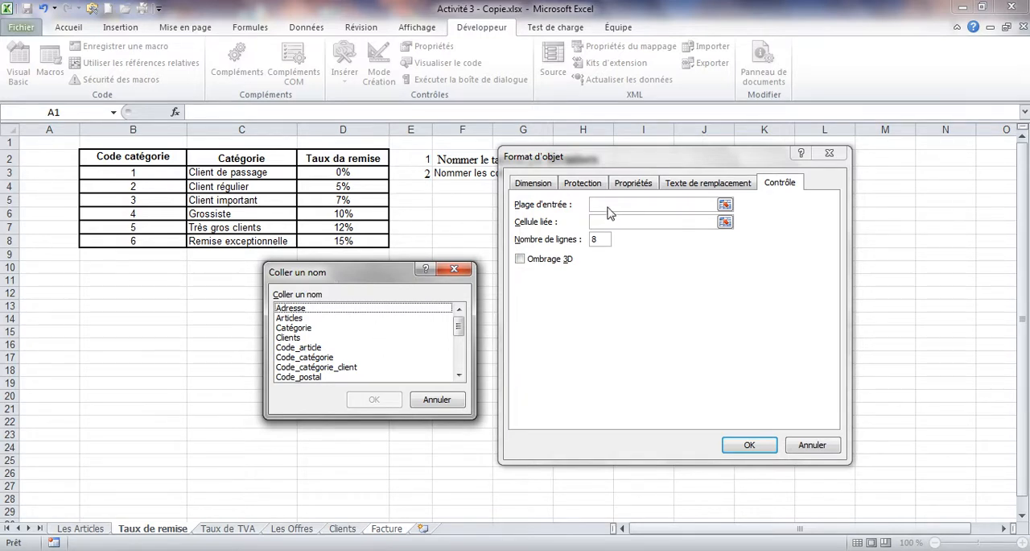
pyautogui.click(460, 375)
pyautogui.click(460, 375)
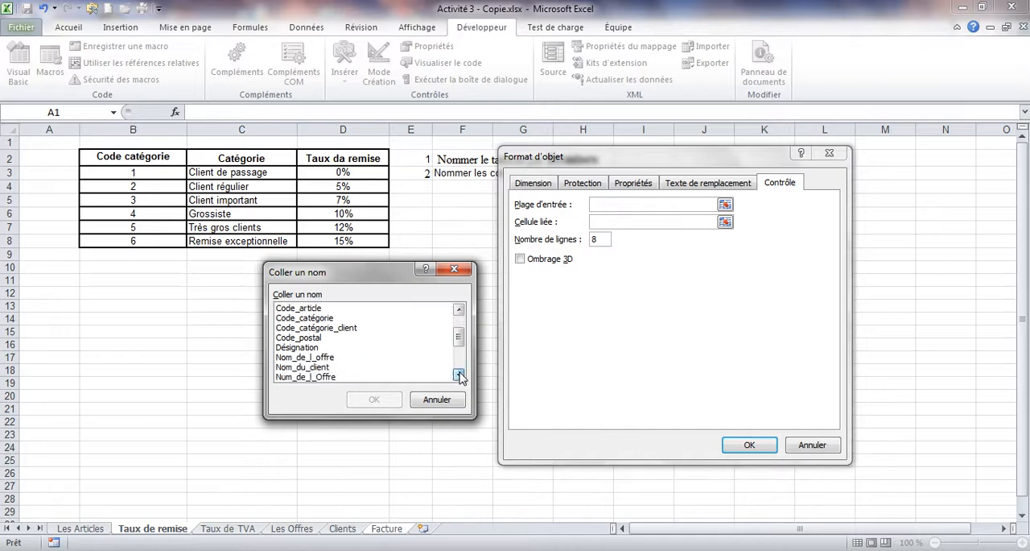
pyautogui.click(459, 376)
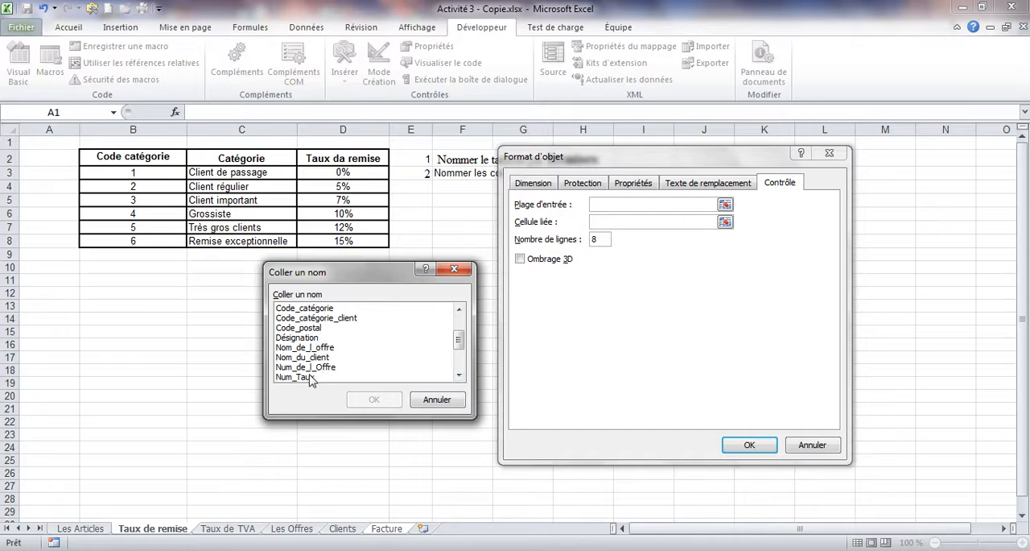
pyautogui.click(459, 375)
pyautogui.click(459, 376)
pyautogui.click(459, 375)
pyautogui.click(458, 375)
pyautogui.click(459, 375)
pyautogui.click(459, 375)
pyautogui.click(459, 376)
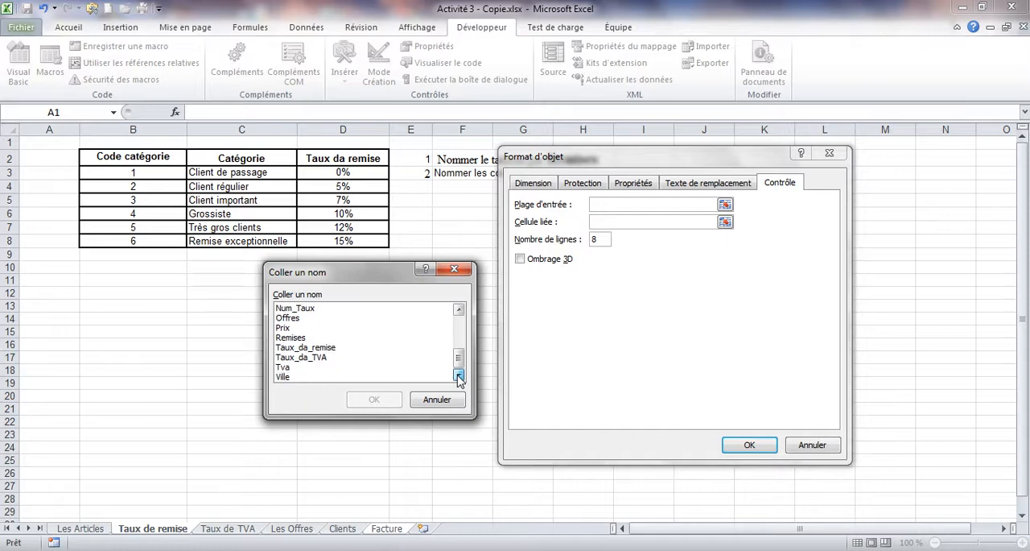
pyautogui.moveTo(460, 360); pyautogui.dragTo(460, 324)
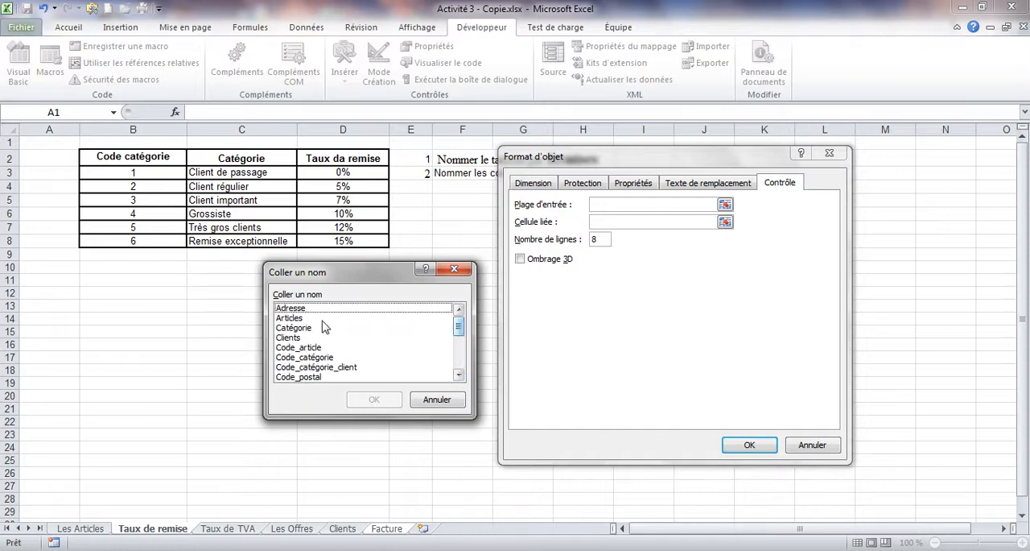
pyautogui.click(308, 328)
pyautogui.click(369, 399)
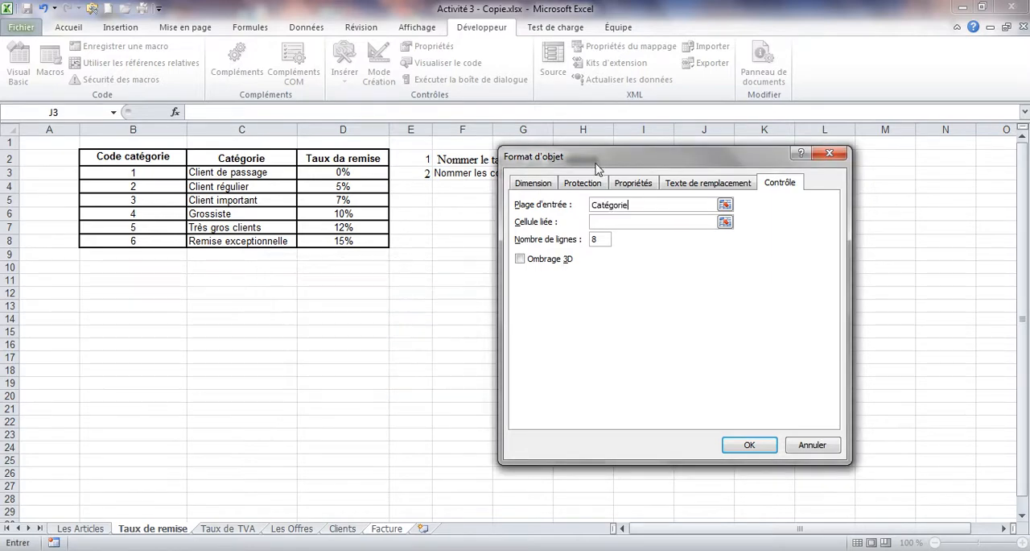
# Step: Link the combo box to cell J3 of the Facture sheet, moving the dialog clear of that cell
pyautogui.click(616, 221)
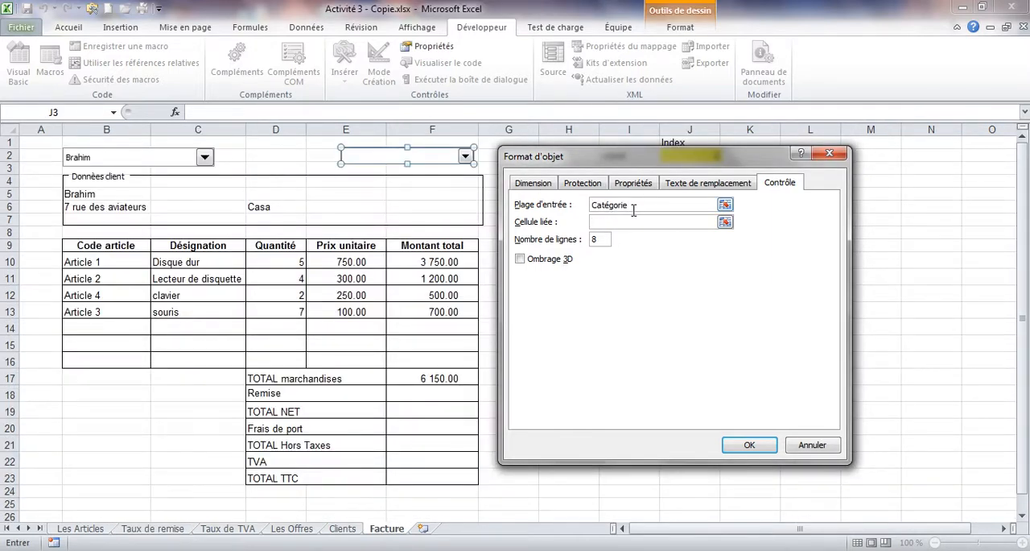
pyautogui.click(634, 207)
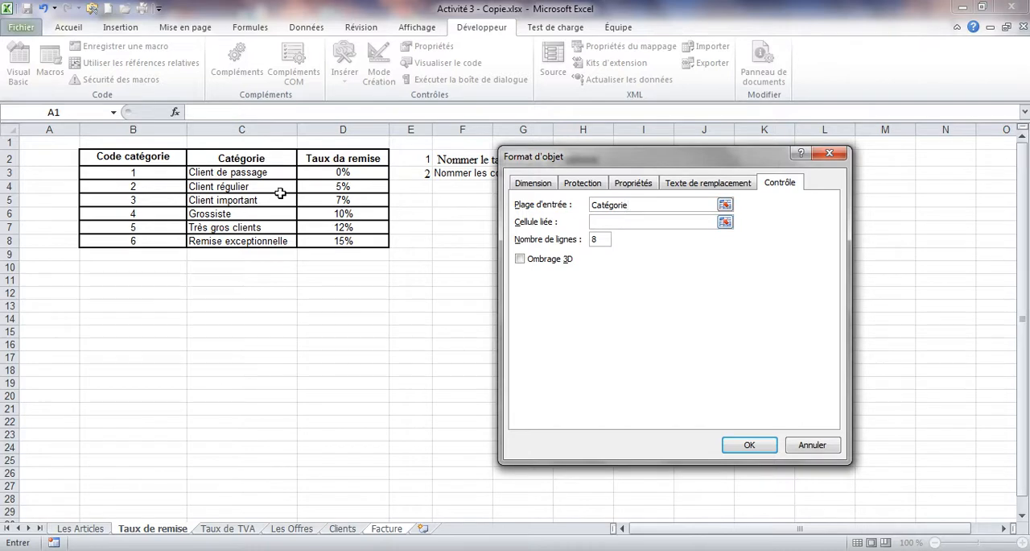
pyautogui.click(603, 223)
pyautogui.moveTo(645, 164); pyautogui.dragTo(212, 148)
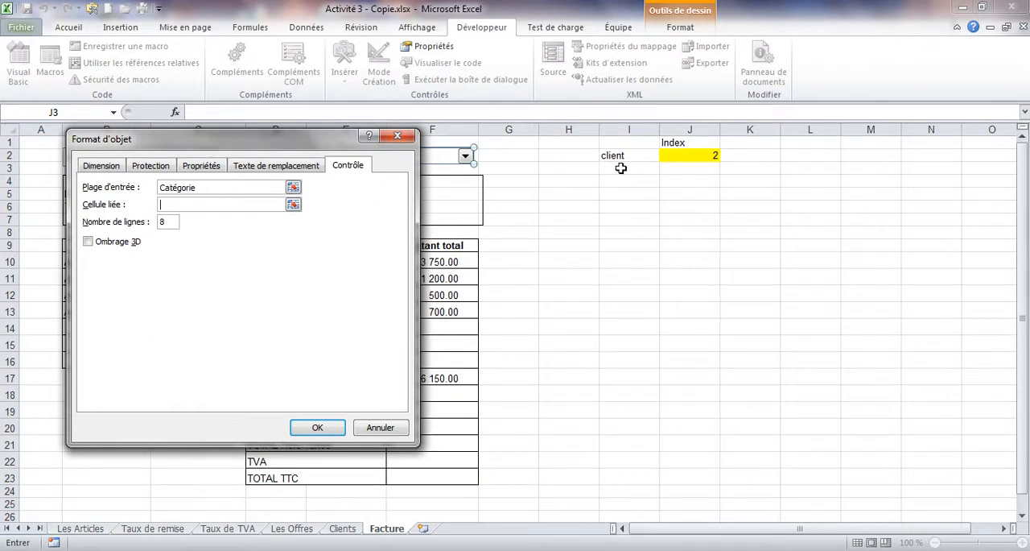
pyautogui.click(682, 167)
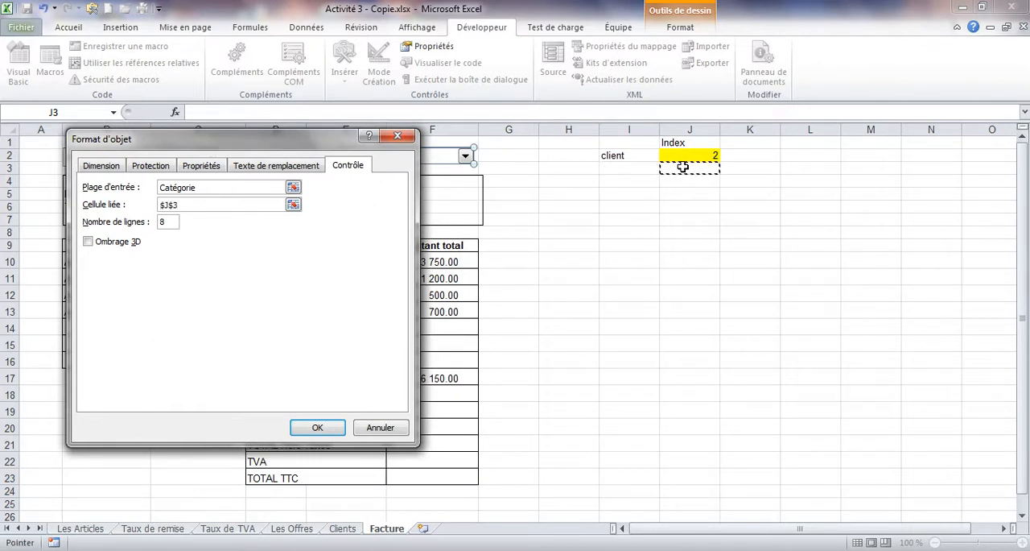
# Step: Set the combo box's number of drop-down lines to 4 and confirm the control settings
pyautogui.click(166, 224)
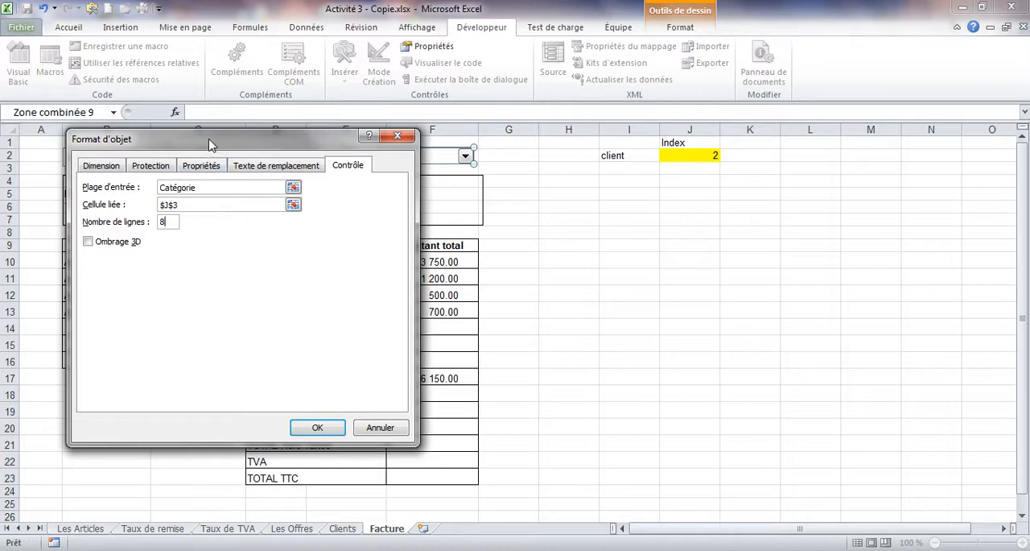
pyautogui.moveTo(211, 145); pyautogui.dragTo(328, 276)
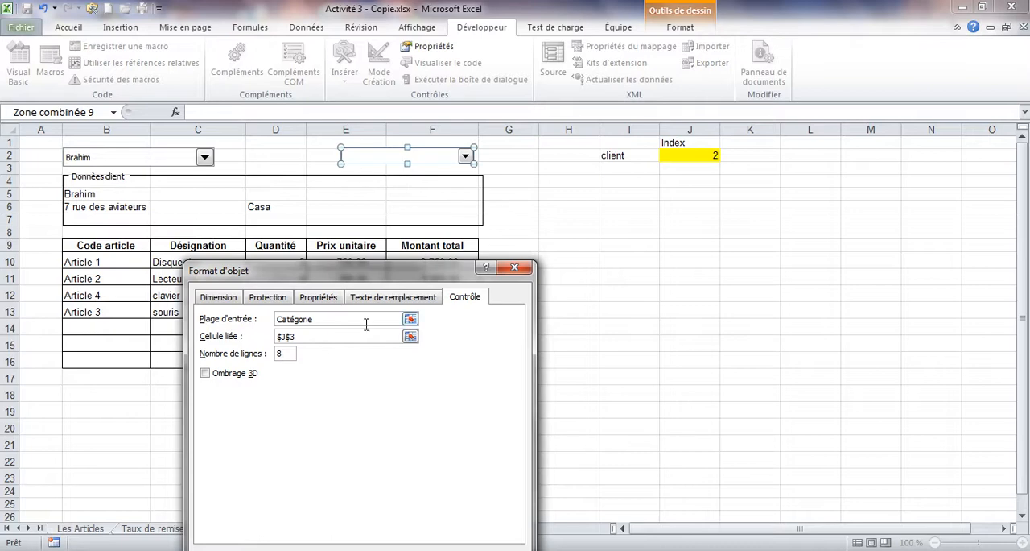
pyautogui.moveTo(329, 271); pyautogui.dragTo(285, 187)
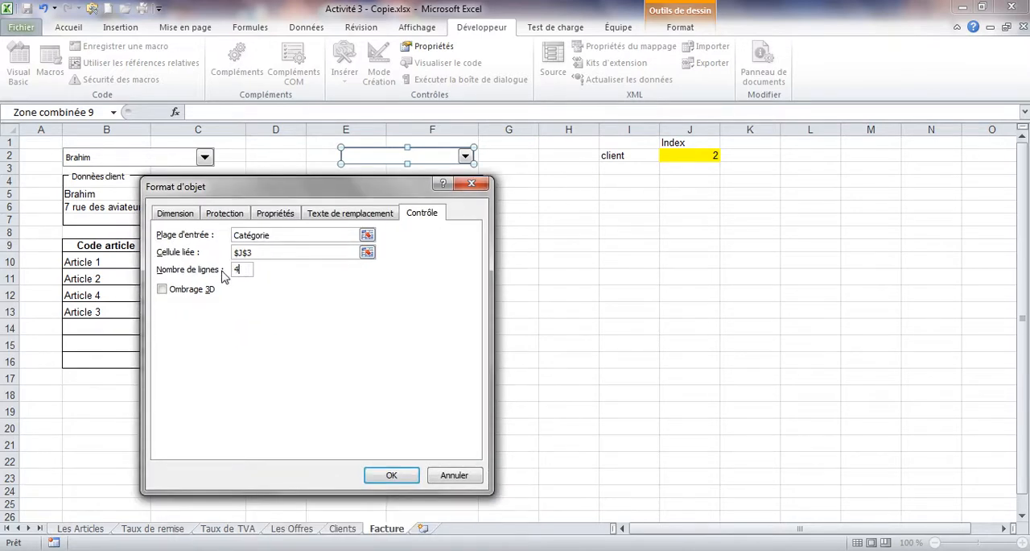
pyautogui.click(391, 475)
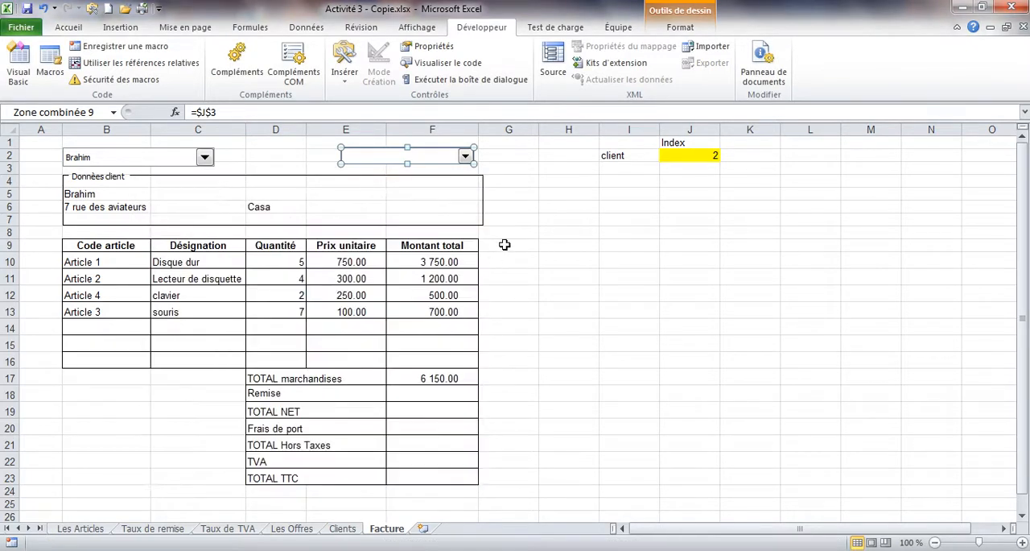
# Step: Look through all the client categories offered by the category combo box, then close its list
pyautogui.click(534, 215)
pyautogui.click(465, 157)
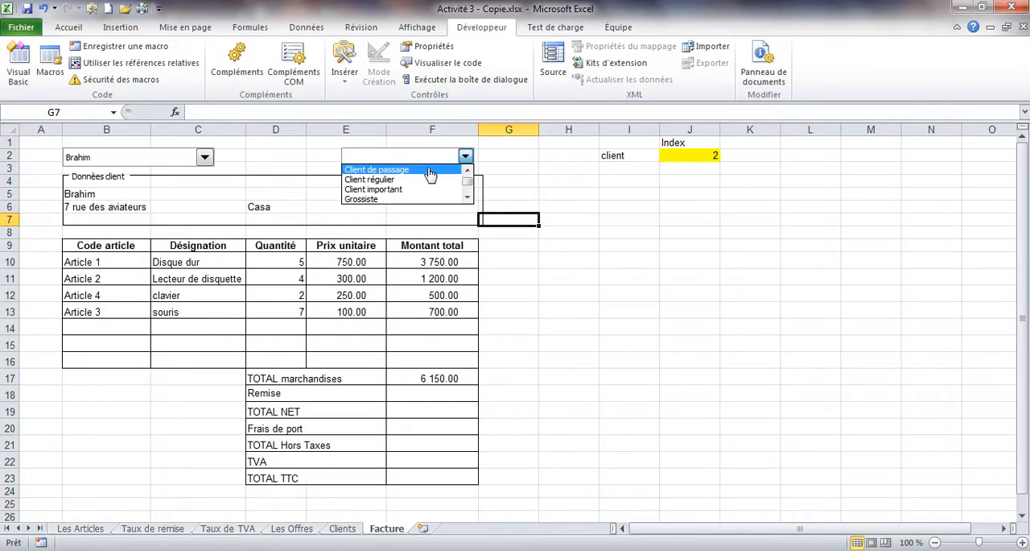
pyautogui.click(467, 199)
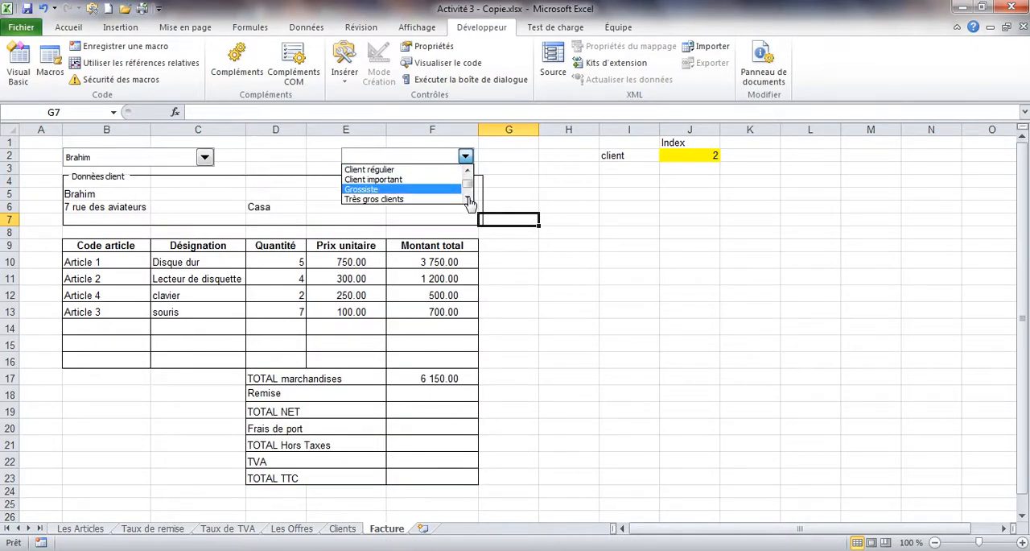
pyautogui.click(467, 198)
pyautogui.click(468, 173)
pyautogui.click(468, 172)
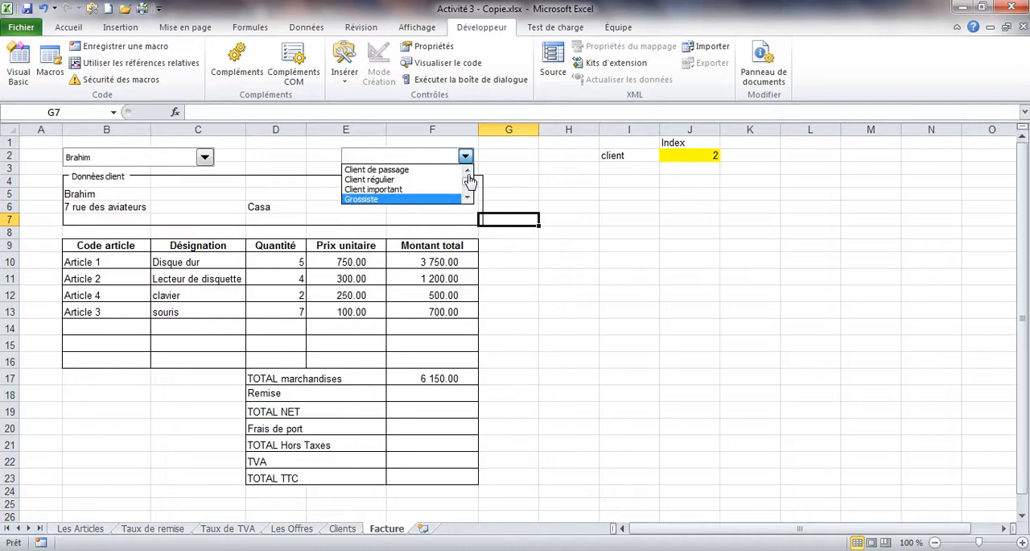
pyautogui.click(467, 198)
pyautogui.click(467, 199)
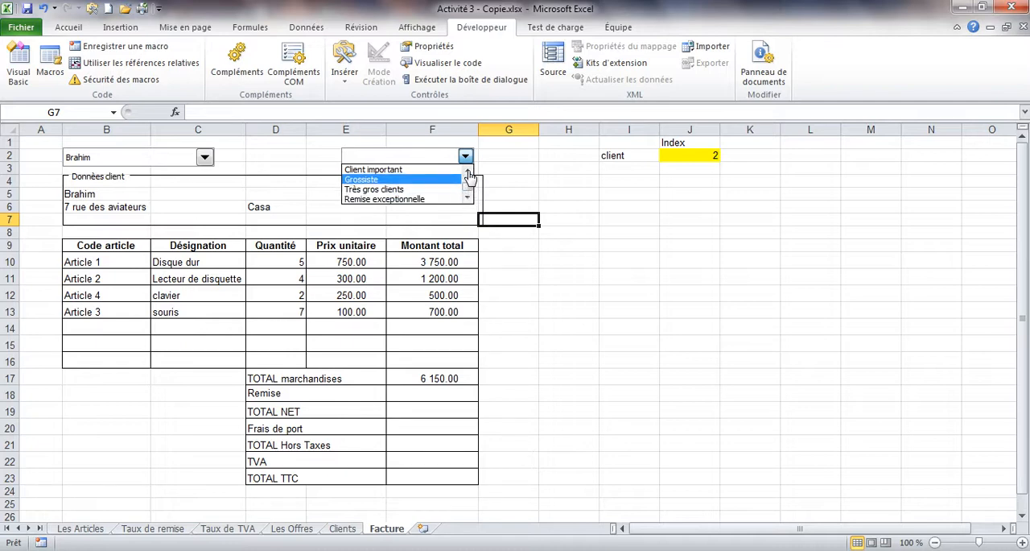
pyautogui.click(467, 171)
pyautogui.click(468, 171)
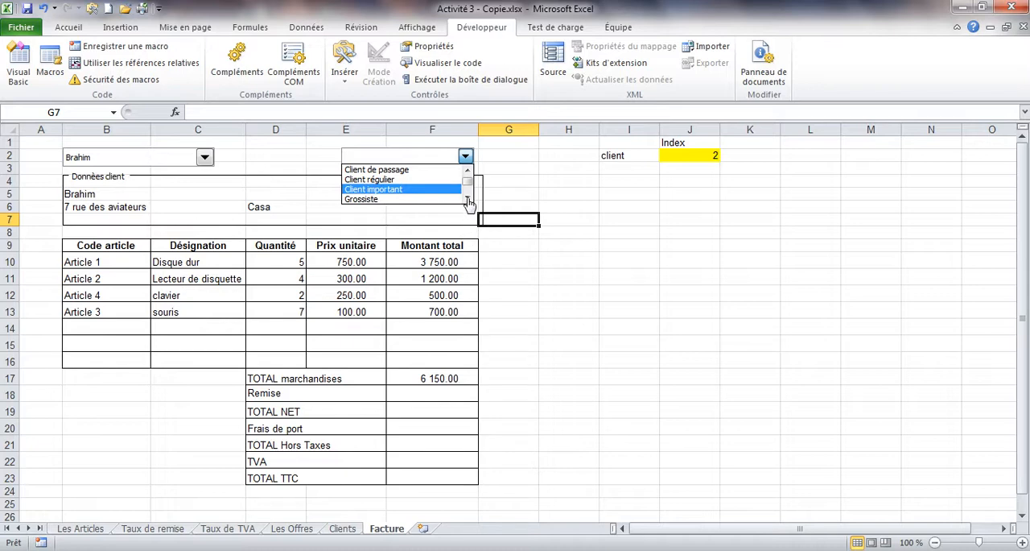
pyautogui.click(467, 199)
pyautogui.click(467, 199)
pyautogui.click(468, 172)
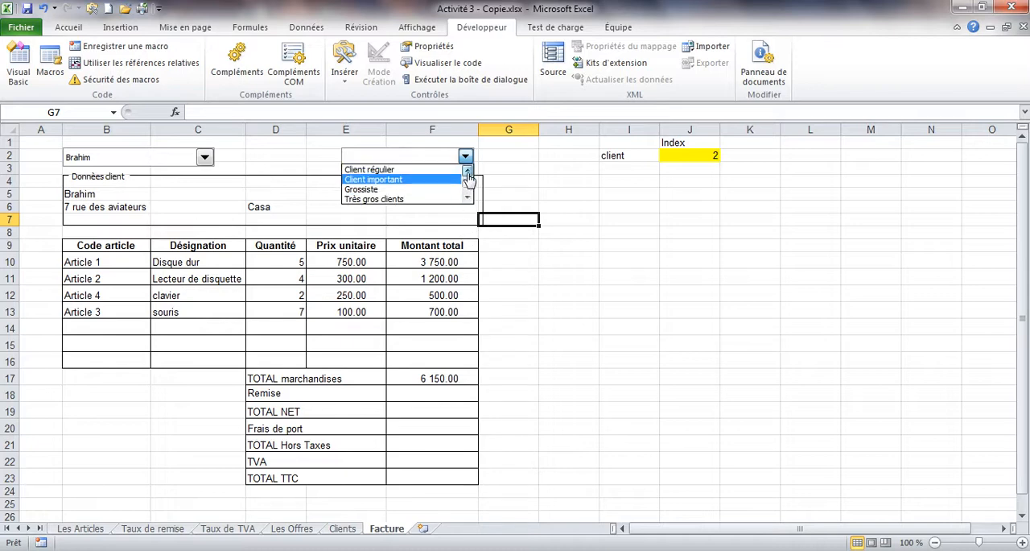
pyautogui.click(468, 171)
pyautogui.click(446, 160)
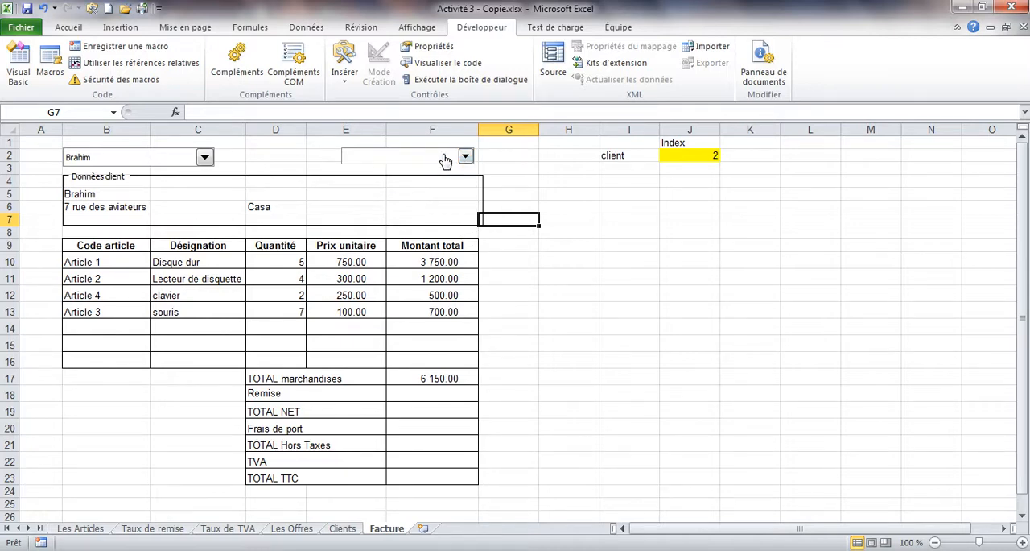
# Step: Set the category combo box's number of drop-down lines to 10 and choose Client de passage from its list
pyautogui.rightClick(445, 160)
pyautogui.click(477, 272)
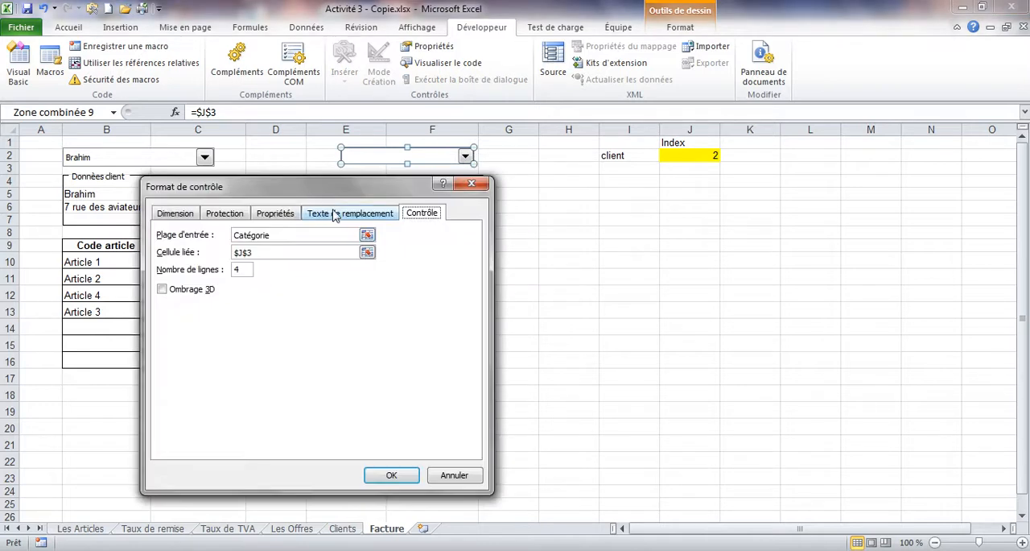
pyautogui.doubleClick(239, 269)
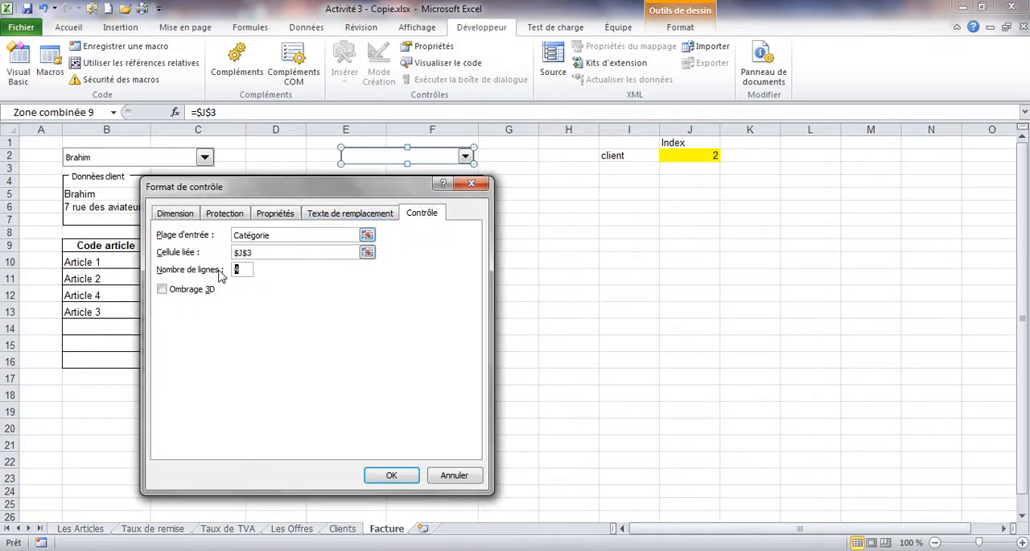
pyautogui.click(391, 475)
pyautogui.click(518, 189)
pyautogui.click(466, 157)
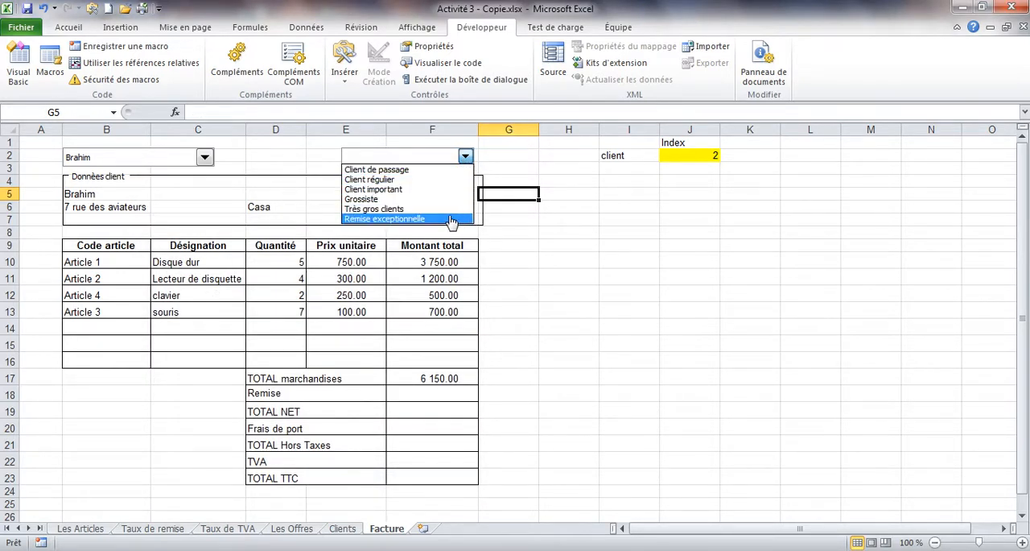
pyautogui.click(401, 171)
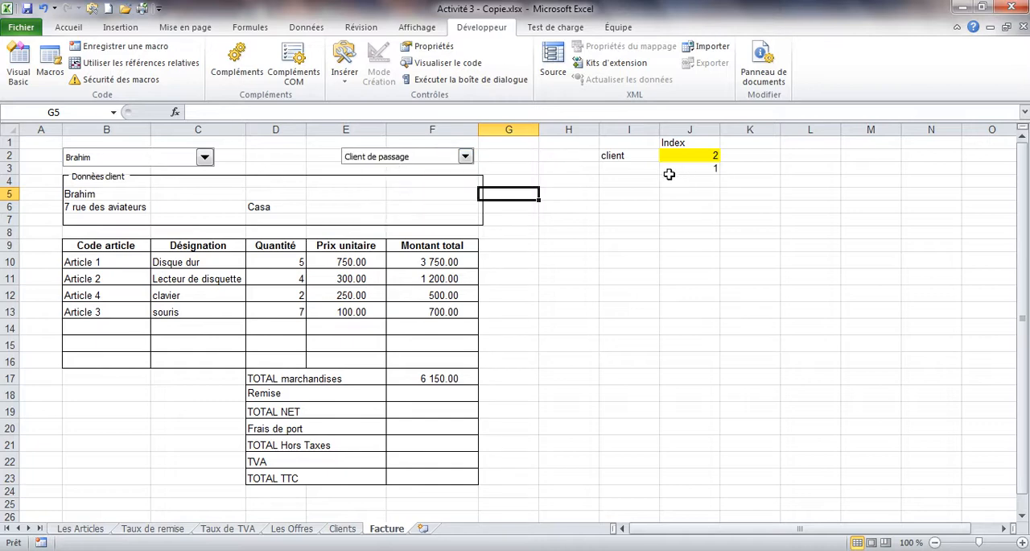
# Step: Label the category index by entering cat in cell I3
pyautogui.click(624, 170)
pyautogui.write('cat')
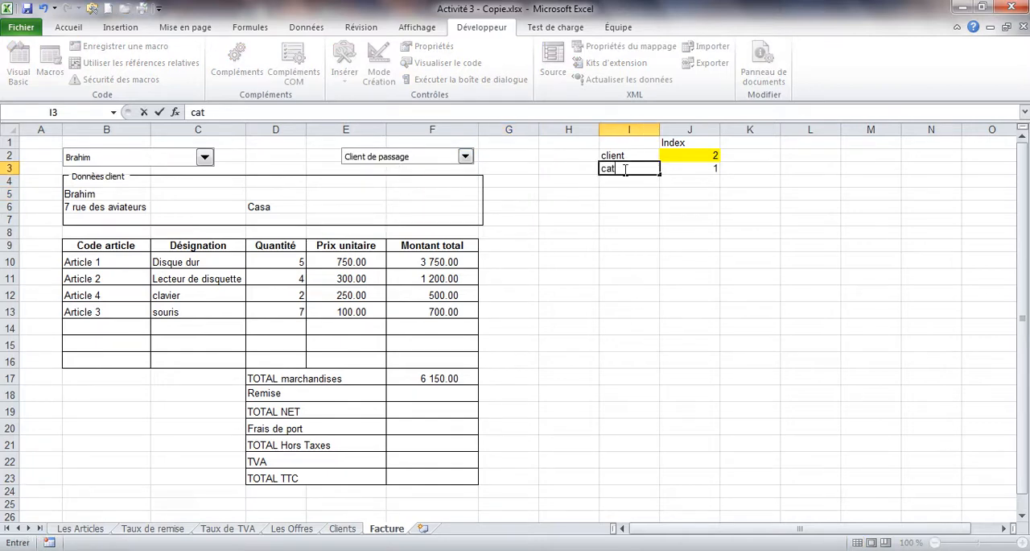
pyautogui.click(676, 172)
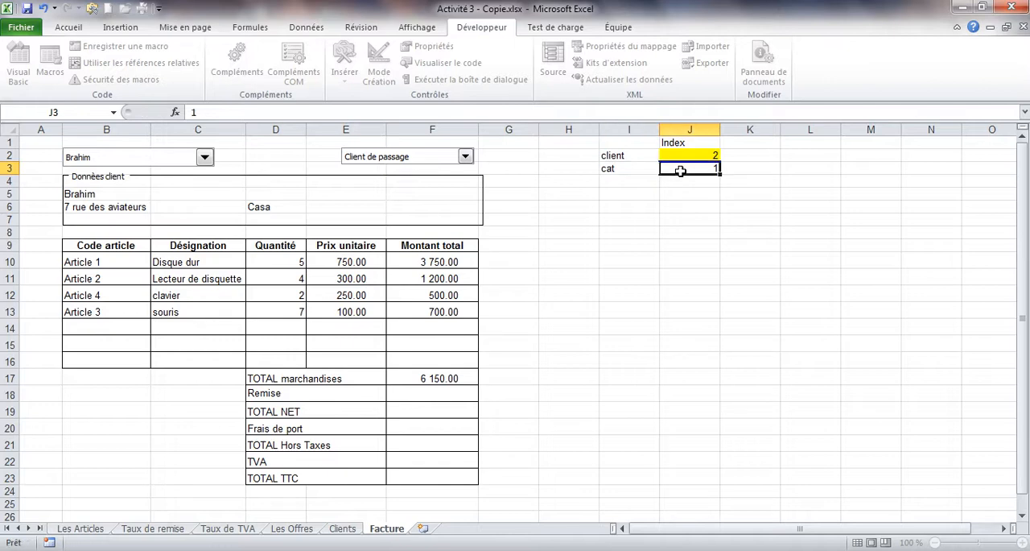
# Step: Test the category combo box's link to J3 by choosing Grossiste, followed by Remise exceptionnelle
pyautogui.click(465, 157)
pyautogui.click(438, 200)
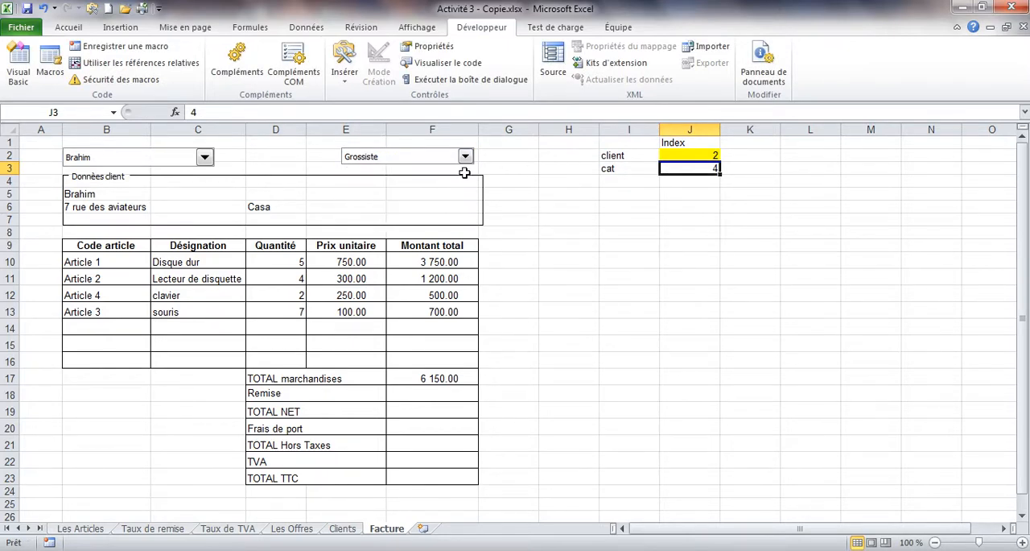
pyautogui.click(465, 157)
pyautogui.click(432, 219)
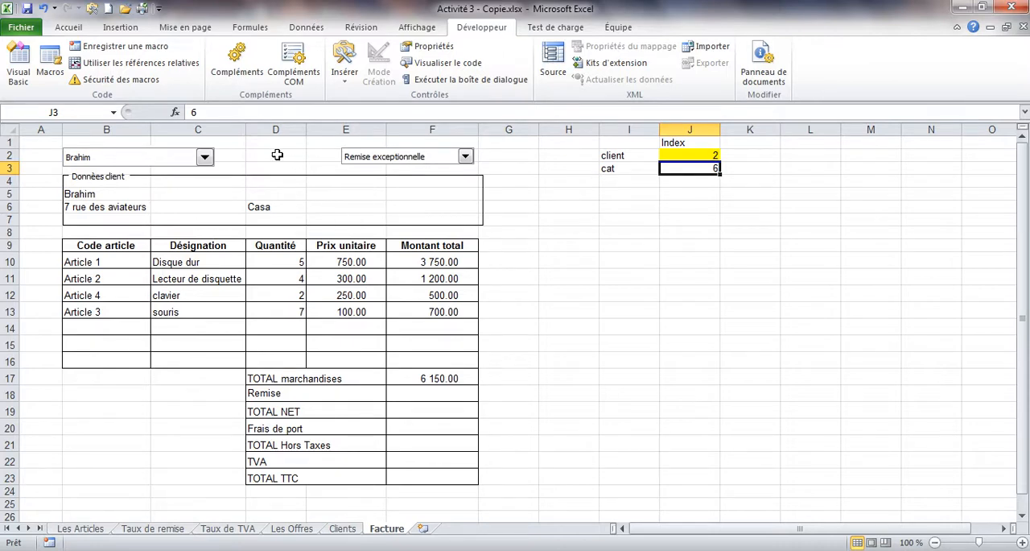
# Step: Exclude the category combo box from printing by turning off Imprimer l'objet in its control properties
pyautogui.rightClick(380, 161)
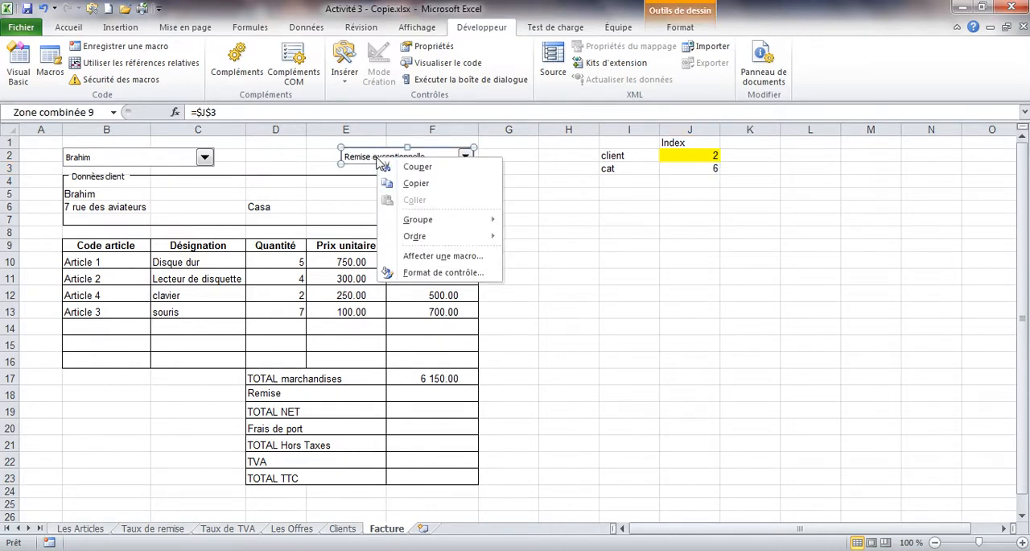
pyautogui.click(385, 272)
pyautogui.click(276, 212)
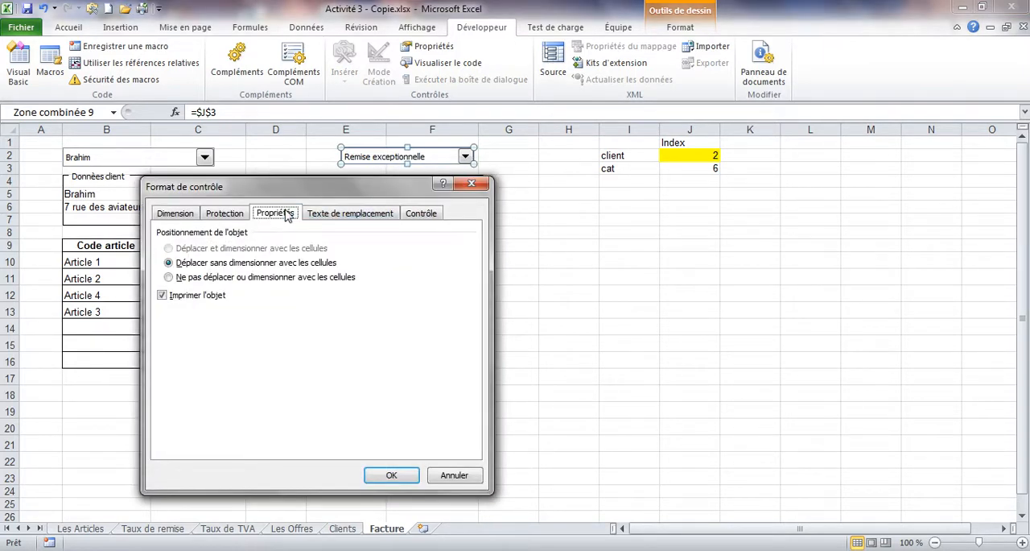
pyautogui.click(206, 296)
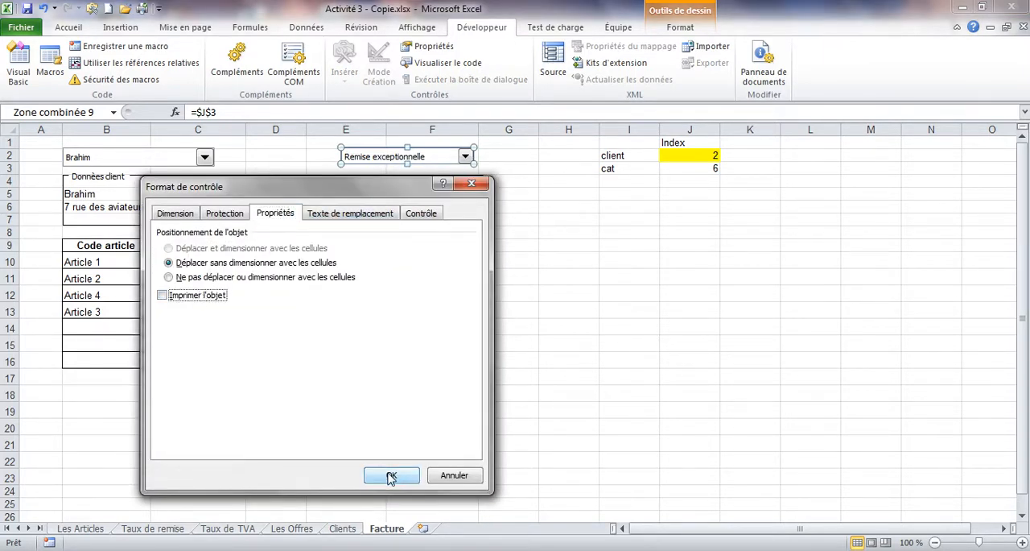
pyautogui.click(391, 475)
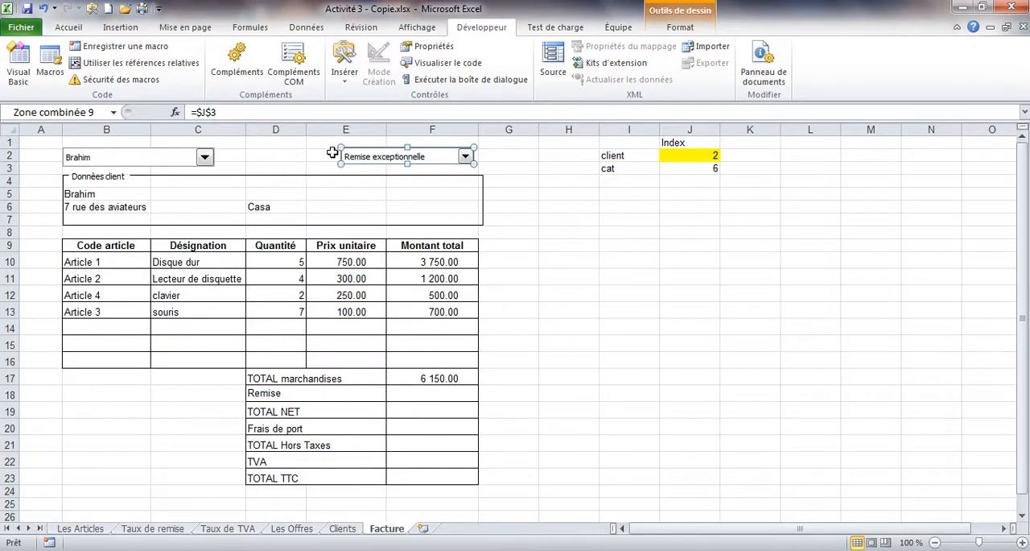
# Step: Insert a form label between the two combo boxes in row 2 and set its text to Catégorie client
pyautogui.click(281, 156)
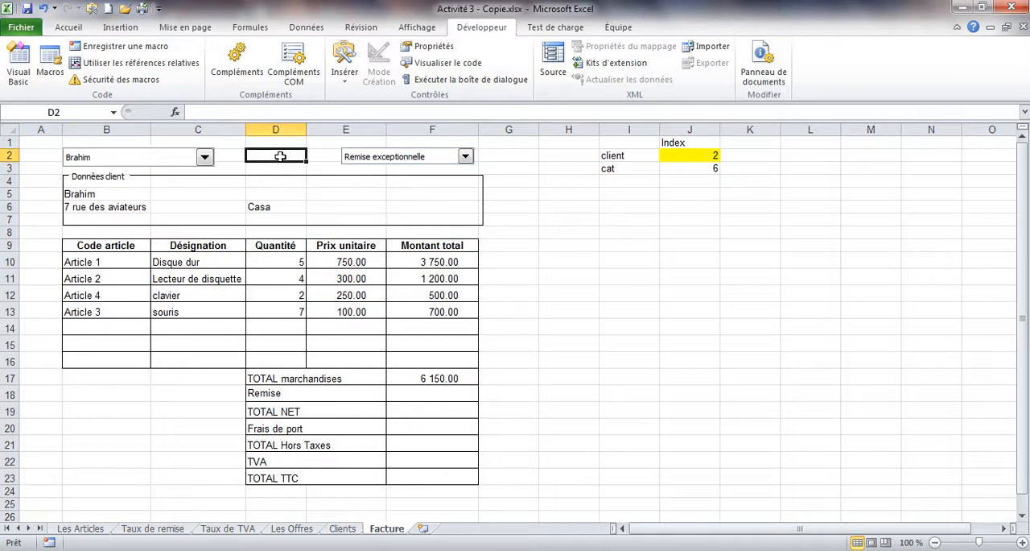
pyautogui.click(346, 72)
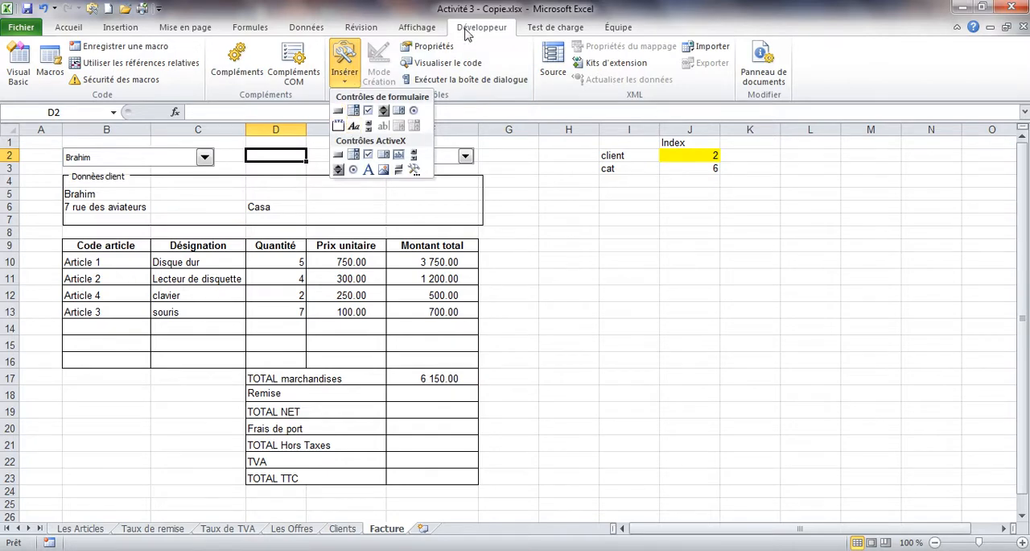
pyautogui.click(353, 126)
pyautogui.moveTo(251, 145); pyautogui.dragTo(337, 162)
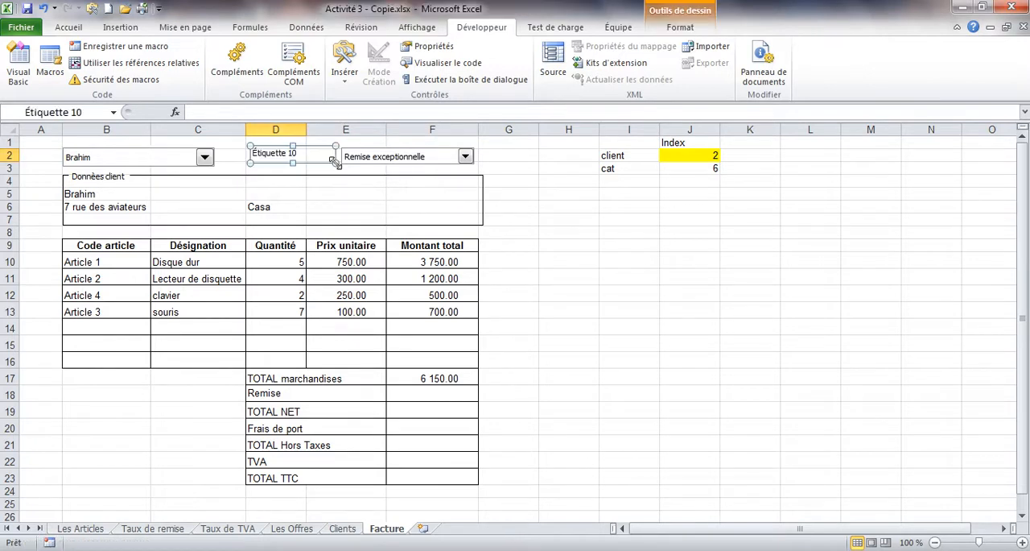
pyautogui.click(280, 158)
pyautogui.hotkey('ctrl', 'a')
pyautogui.press('Delete')
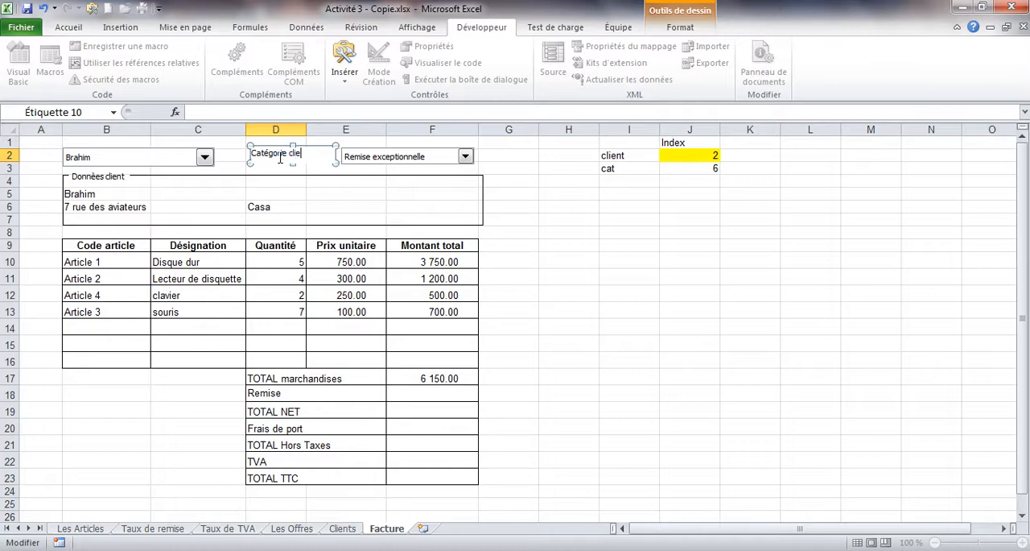
pyautogui.click(517, 182)
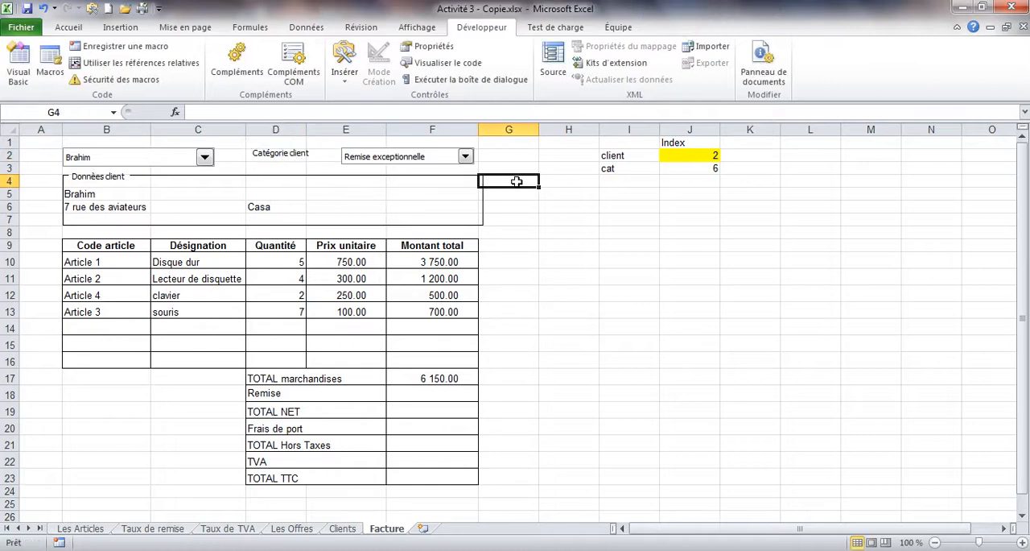
# Step: Move the Catégorie client label closer to the category combo box and level with it
pyautogui.click(331, 159)
pyautogui.moveTo(331, 159)
pyautogui.mouseDown()
pyautogui.moveTo(312, 159)
pyautogui.moveTo(332, 164)
pyautogui.mouseUp()
pyautogui.click(536, 181)
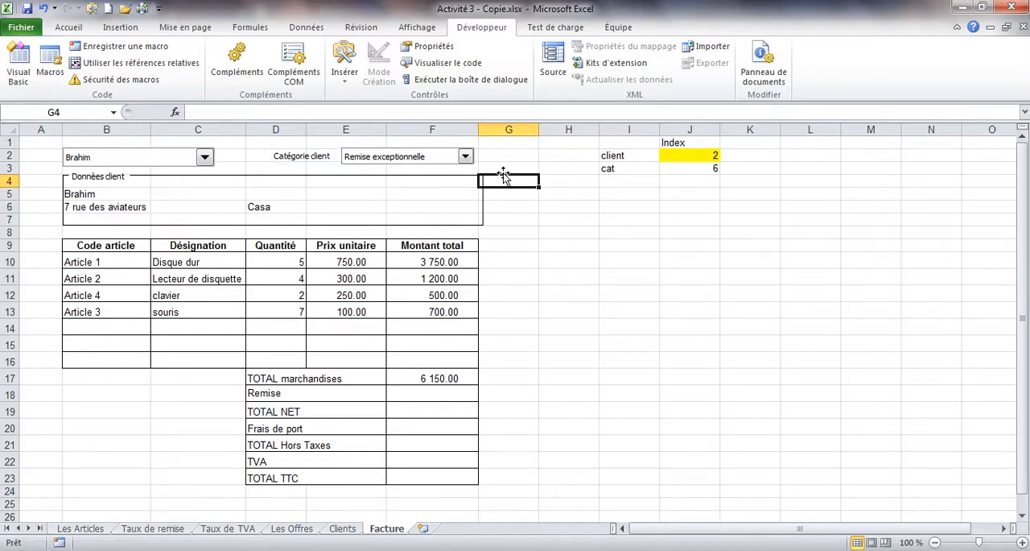
# Step: Choose Client régulier in the category combo box, then switch the selection to Très gros clients
pyautogui.click(465, 158)
pyautogui.click(434, 176)
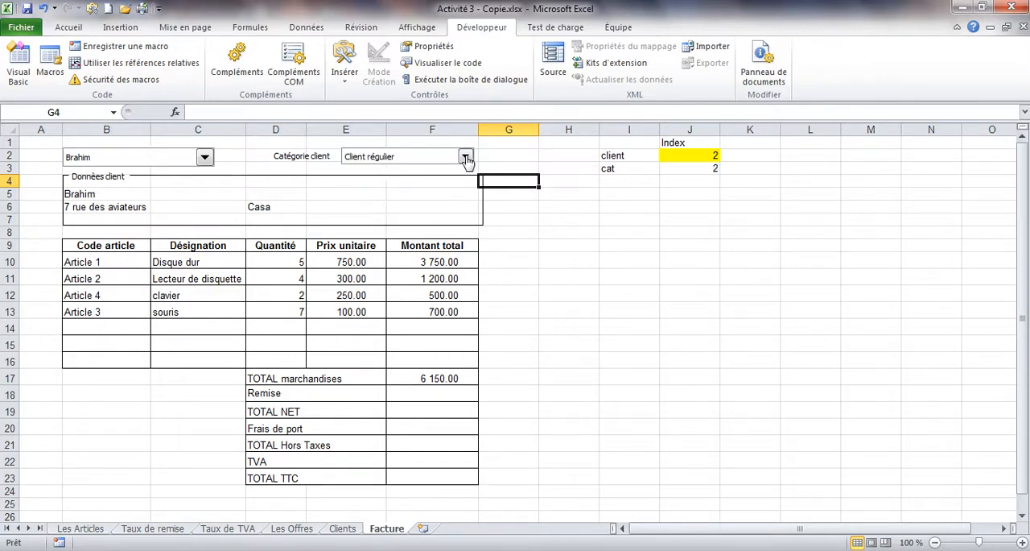
pyautogui.click(465, 158)
pyautogui.click(420, 207)
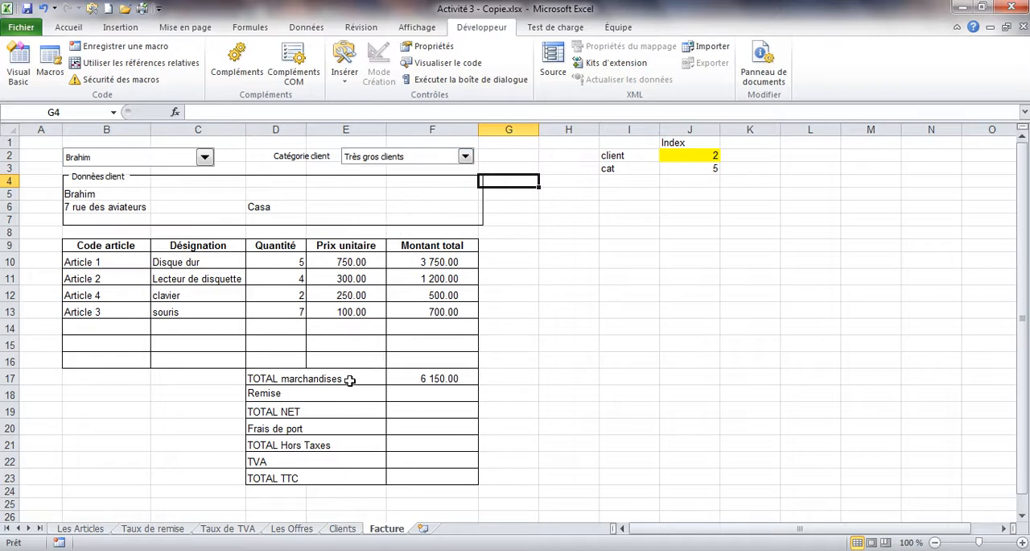
# Step: Select the Remise label in D18, check the discount rates on the Taux de remise sheet and return to Facture
pyautogui.click(312, 400)
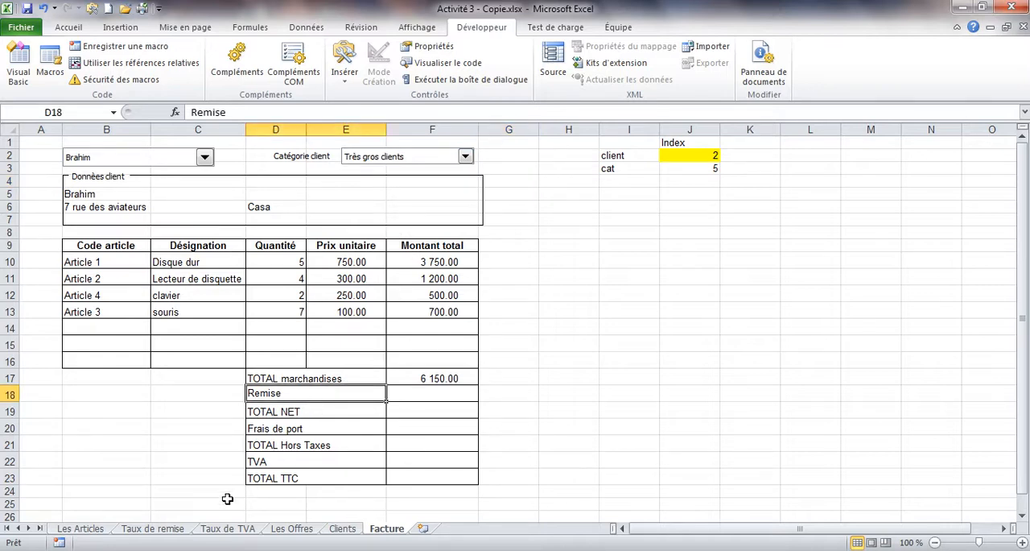
pyautogui.click(180, 528)
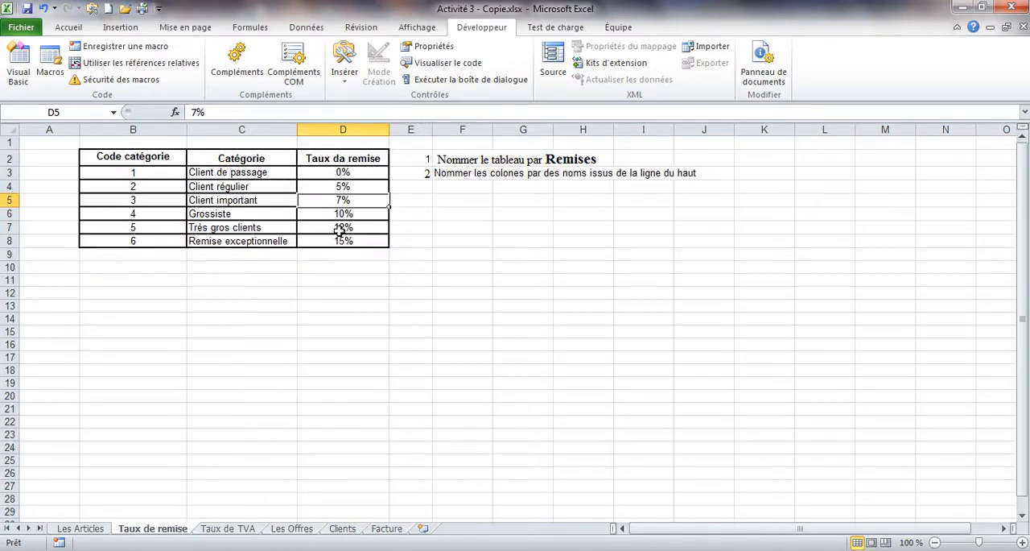
pyautogui.click(385, 528)
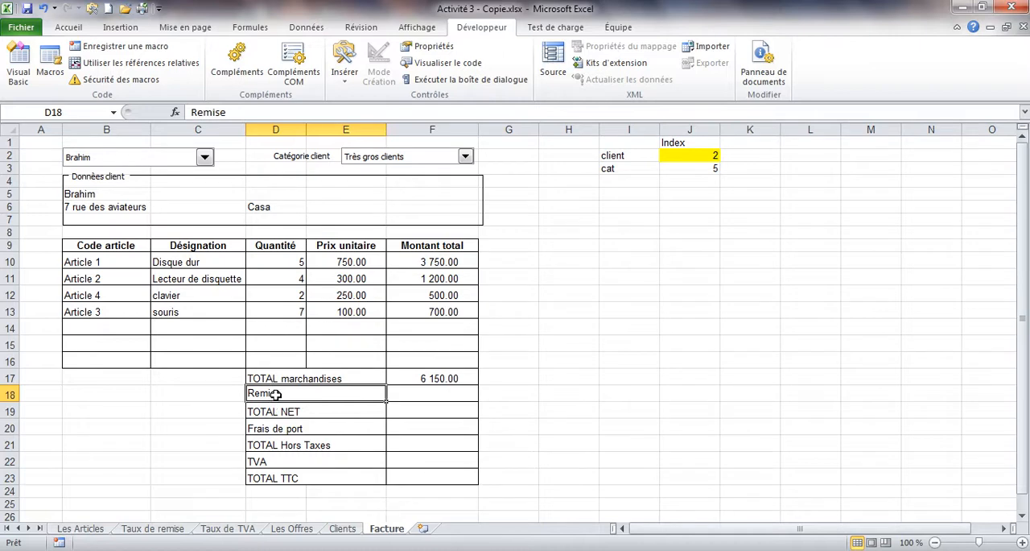
# Step: Clear the Remise label in D18 and start a formula there with ="Remise " &
pyautogui.press('Delete')
pyautogui.write('=')
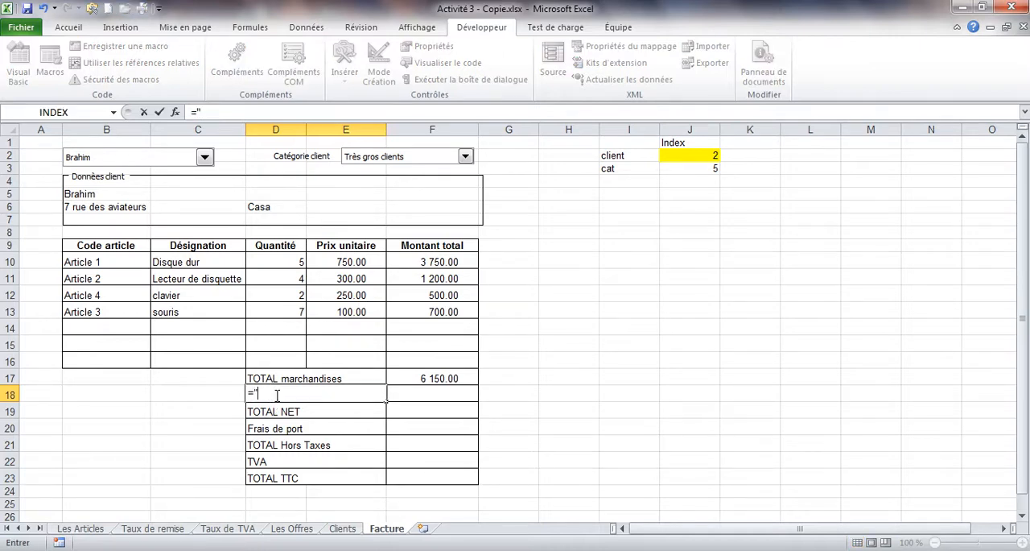
pyautogui.write('"Remise "')
pyautogui.write('&')
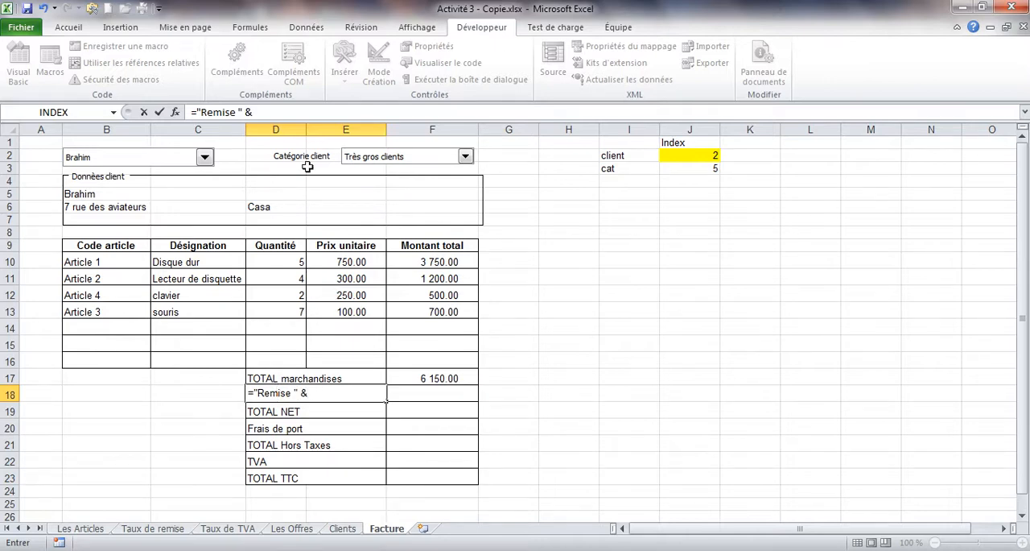
# Step: Enlarge the formula bar and replace the D18 formula with an INDEX function using the matrice;no_lig;no_col arguments
pyautogui.moveTo(301, 122); pyautogui.dragTo(300, 174)
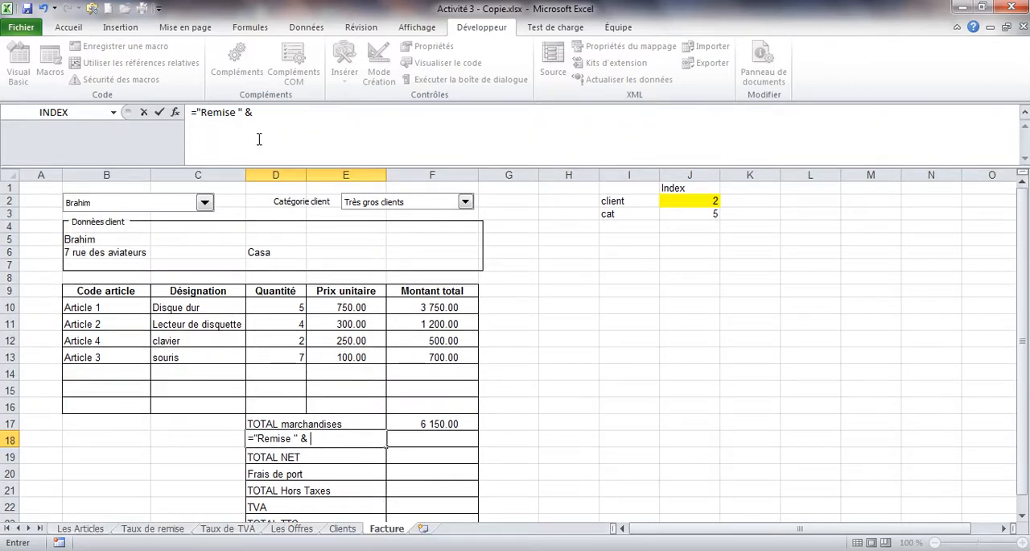
pyautogui.click(264, 110)
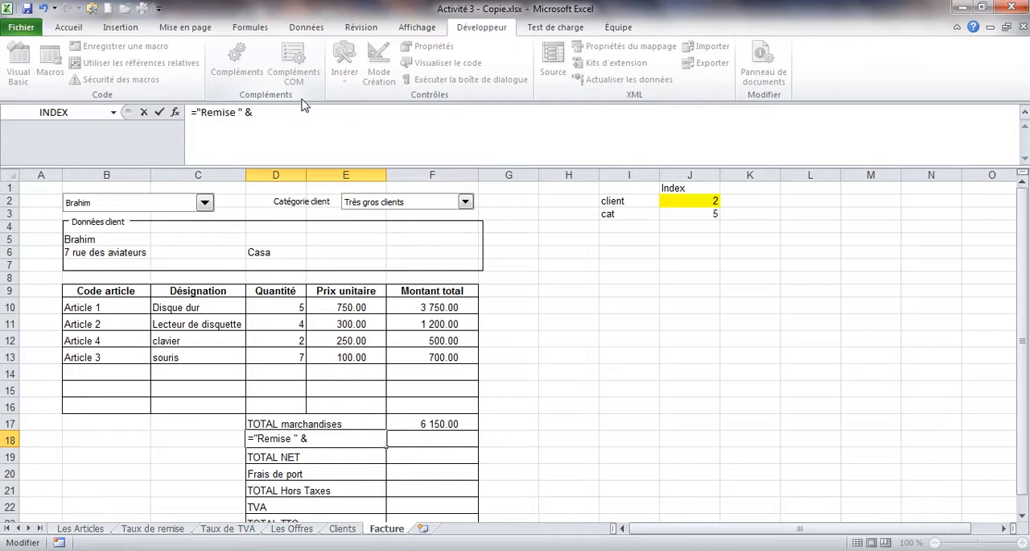
pyautogui.moveTo(254, 113); pyautogui.dragTo(203, 111)
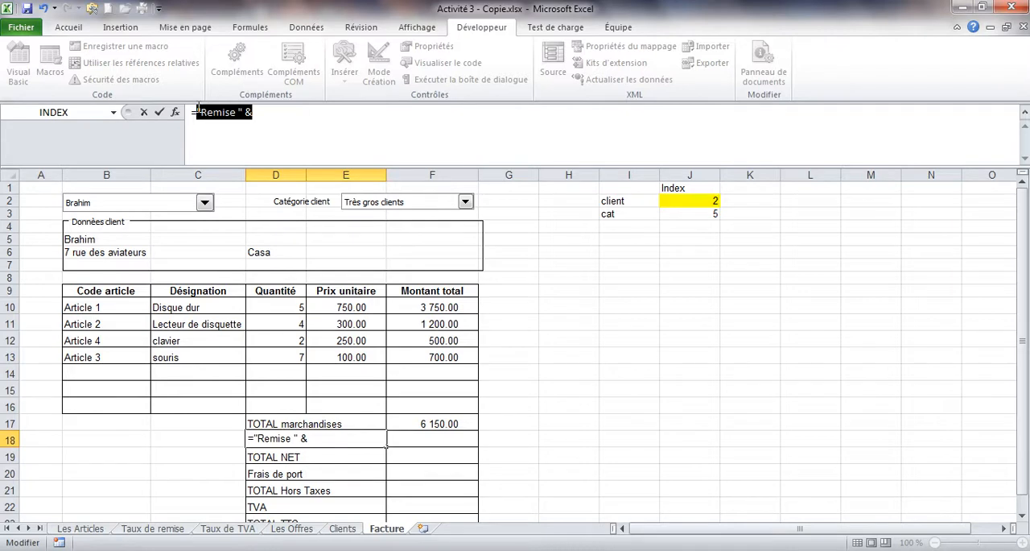
pyautogui.write('i')
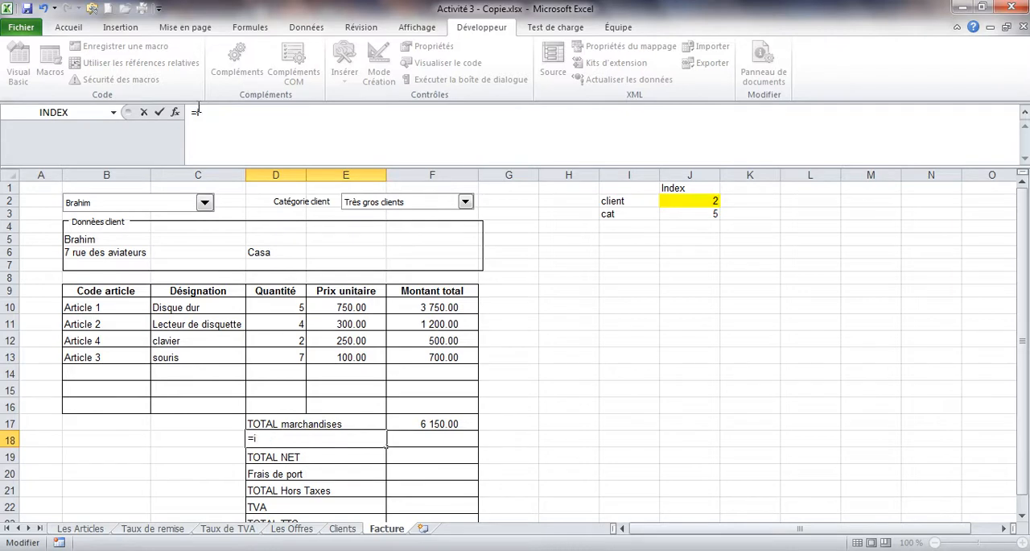
pyautogui.write('ndex(')
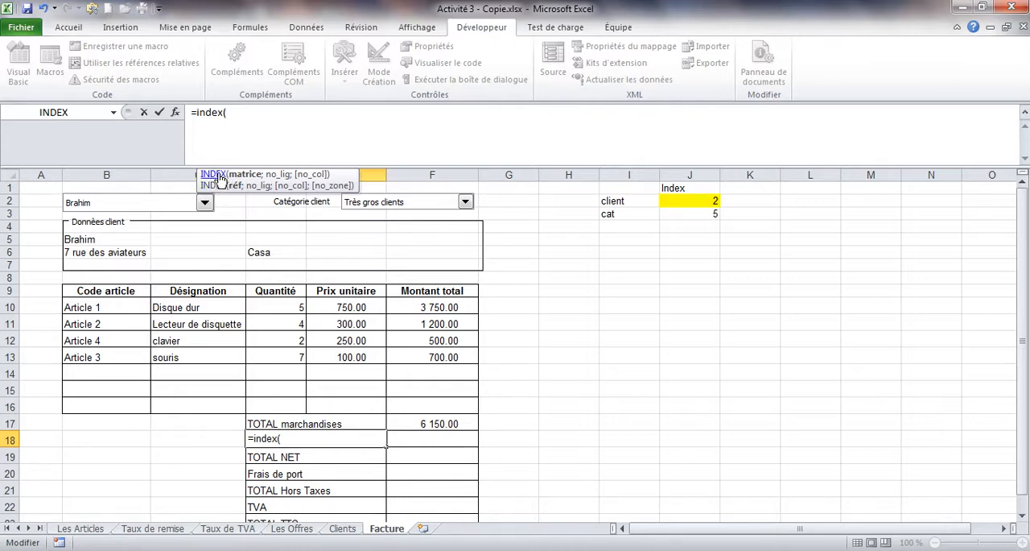
pyautogui.click(216, 174)
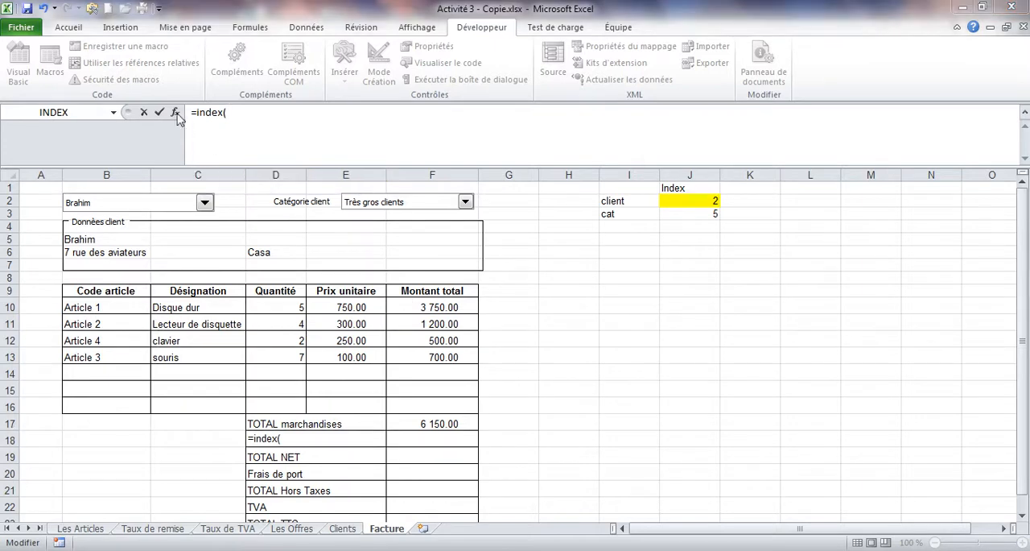
pyautogui.click(176, 113)
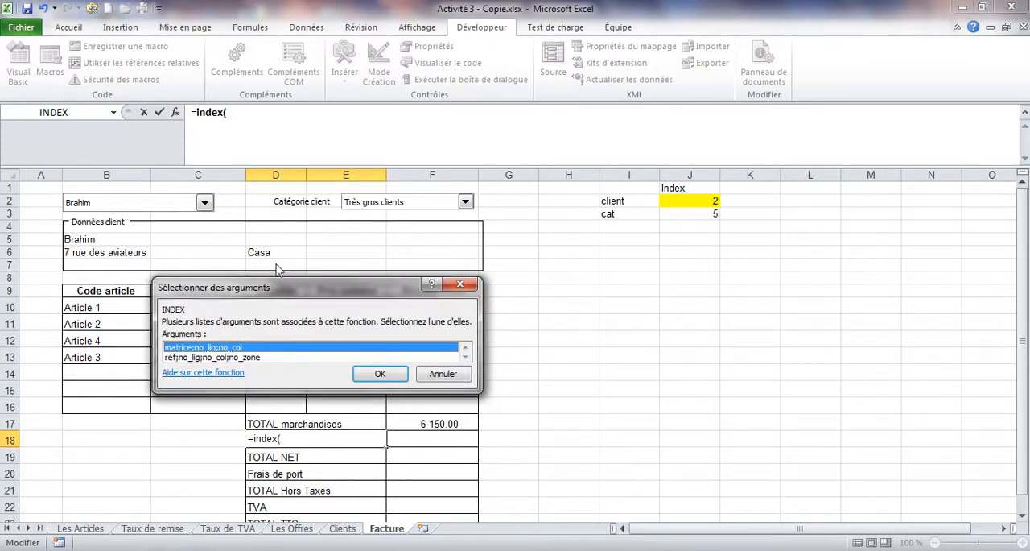
pyautogui.doubleClick(235, 346)
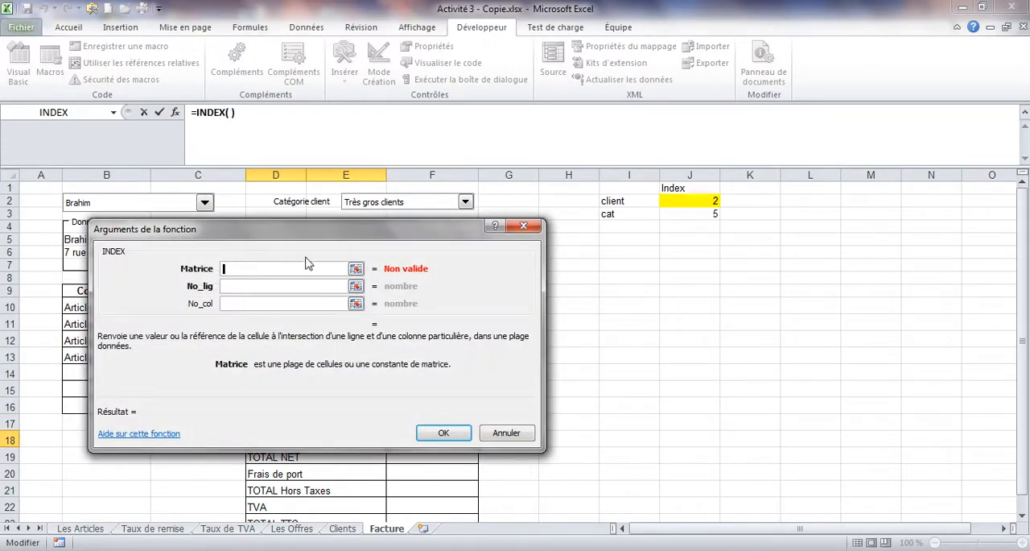
# Step: Set the INDEX arguments to the named range Catégorie for Matrice, J3 for No_lig and 1 for No_col
pyautogui.moveTo(299, 226); pyautogui.dragTo(609, 123)
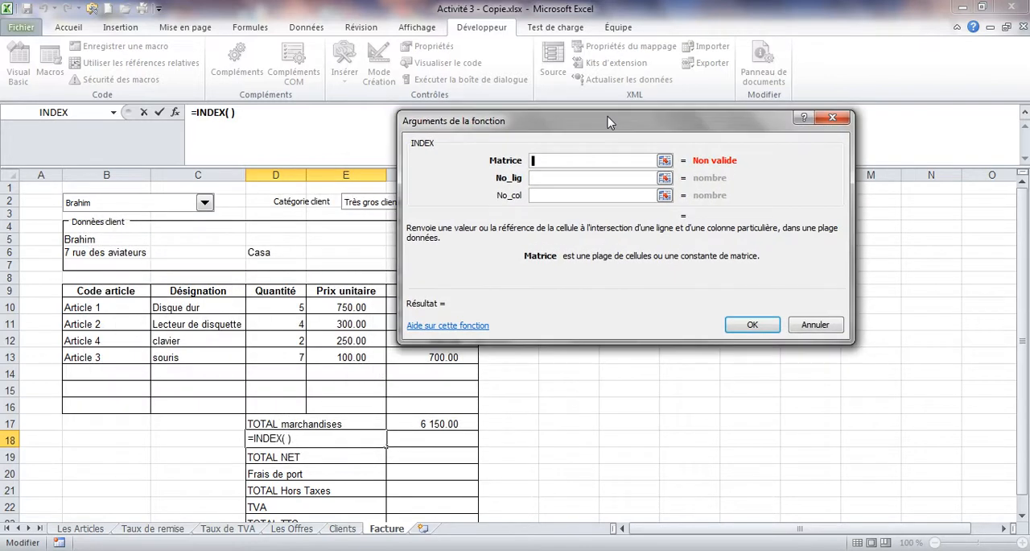
pyautogui.moveTo(530, 126); pyautogui.dragTo(471, 253)
pyautogui.press('F3')
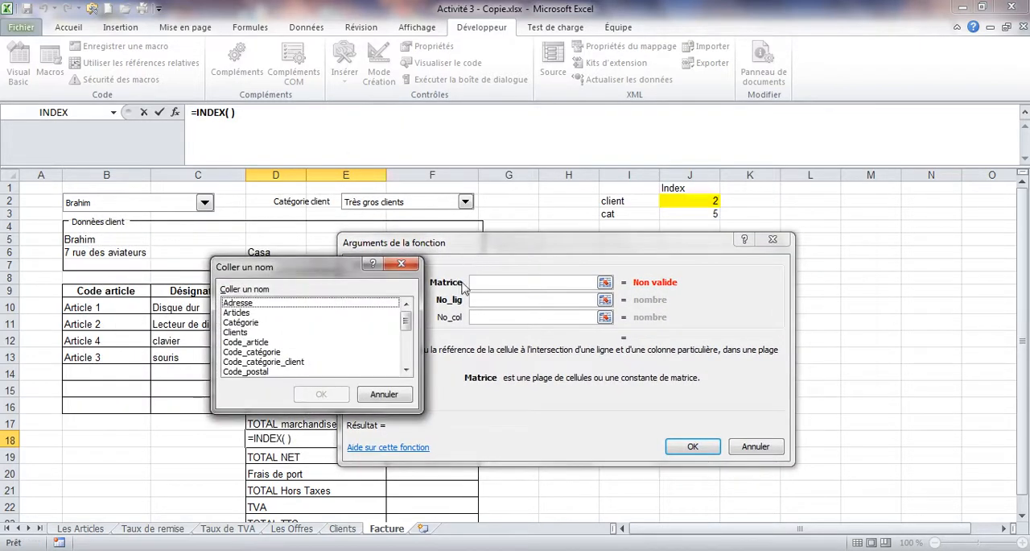
pyautogui.click(256, 323)
pyautogui.doubleClick(256, 323)
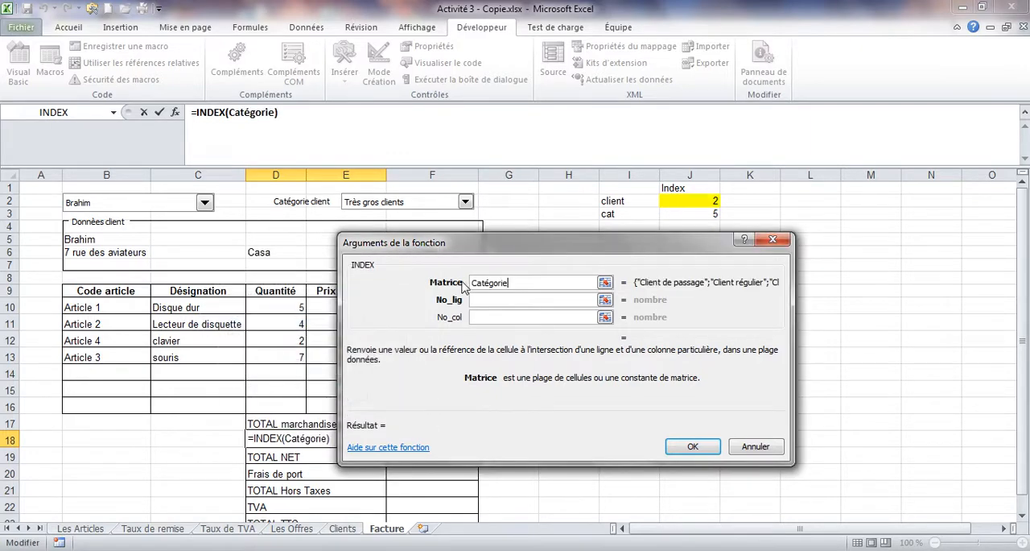
pyautogui.click(479, 299)
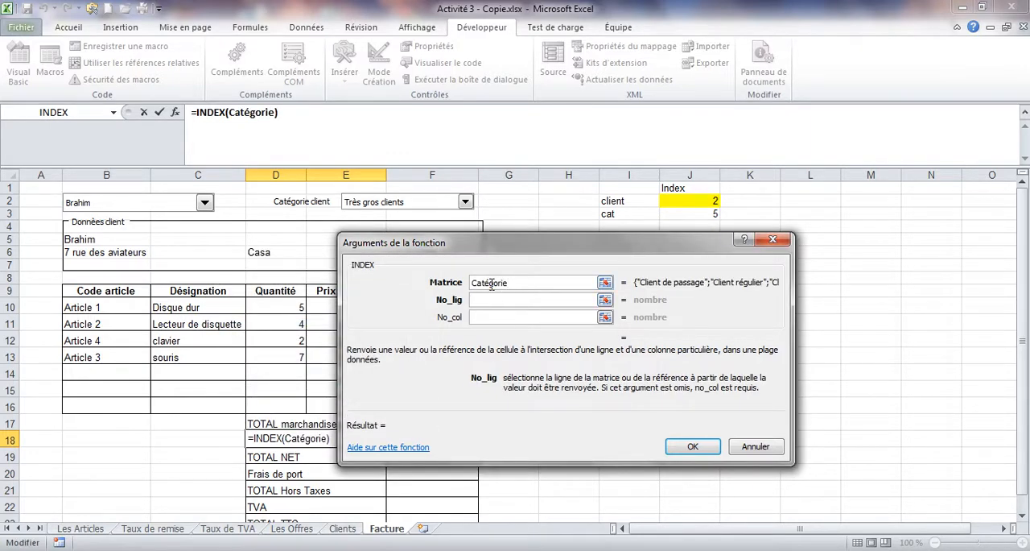
pyautogui.click(690, 212)
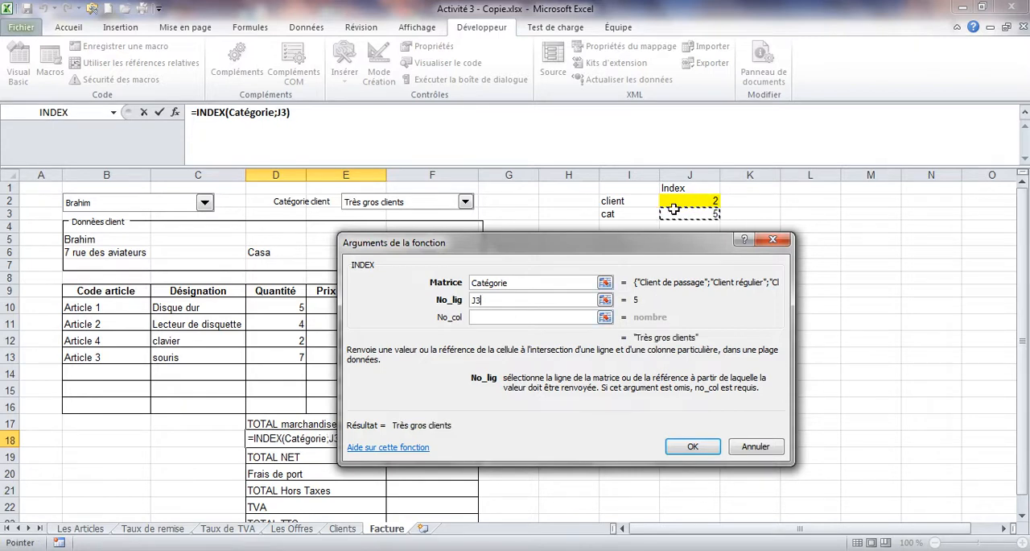
pyautogui.click(496, 316)
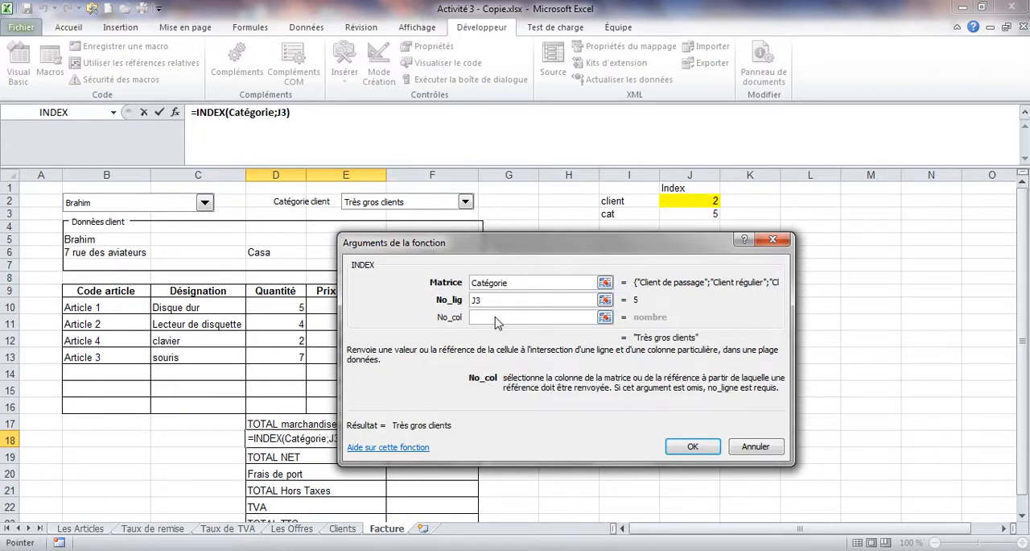
pyautogui.write('1')
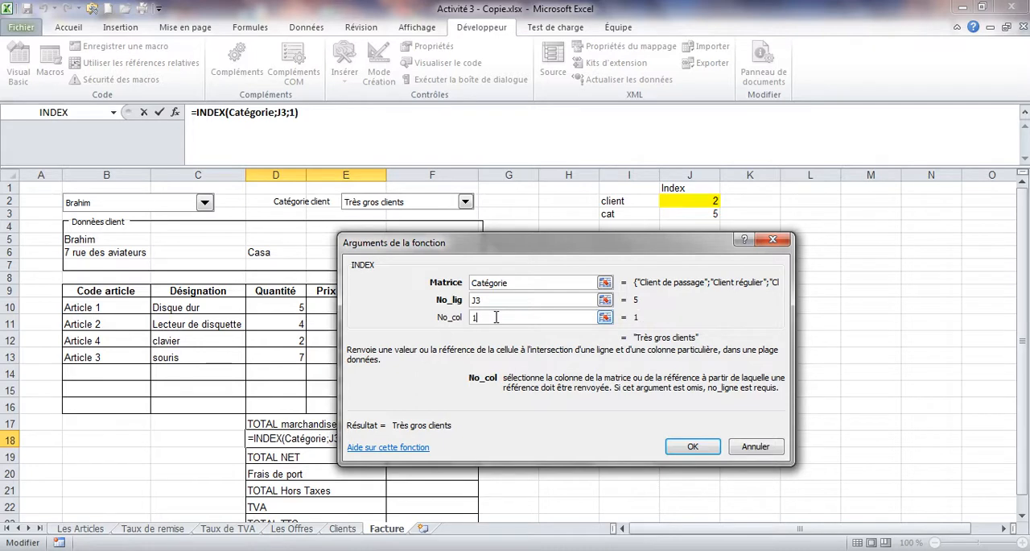
# Step: Replace the Matrice argument with the named range Taux_da_remise, keep J3 and 1, and confirm the INDEX formula
pyautogui.click(513, 283)
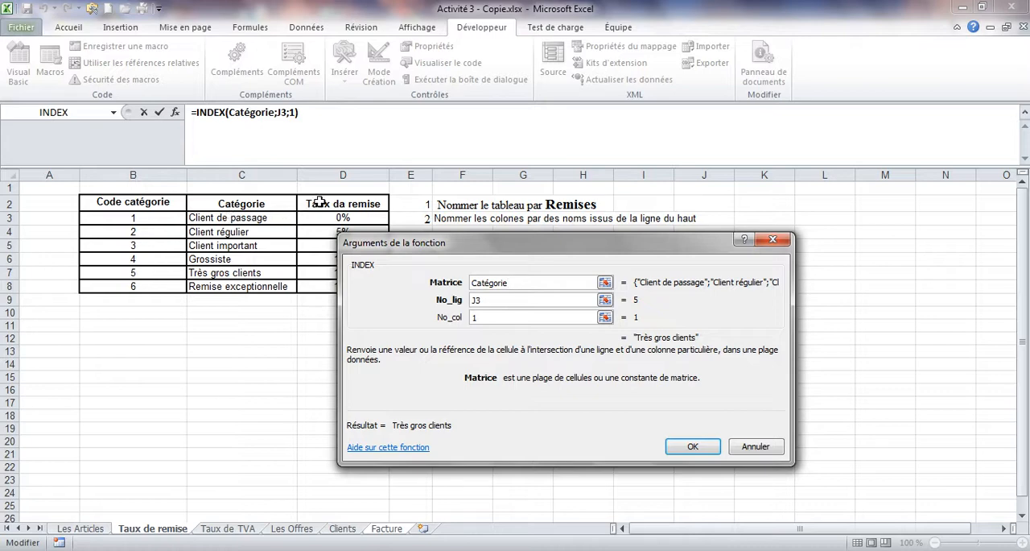
pyautogui.press('BackSpace')
pyautogui.press('BackSpace')
pyautogui.press('BackSpace')
pyautogui.press('BackSpace')
pyautogui.press('BackSpace')
pyautogui.press('BackSpace')
pyautogui.press('BackSpace')
pyautogui.press('BackSpace')
pyautogui.press('BackSpace')
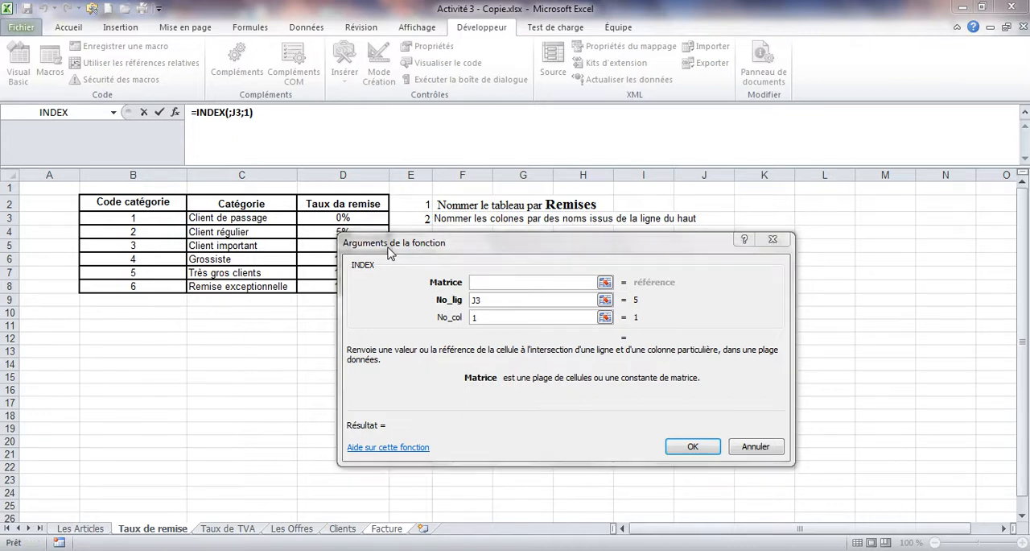
pyautogui.press('F3')
pyautogui.moveTo(406, 326); pyautogui.dragTo(406, 347)
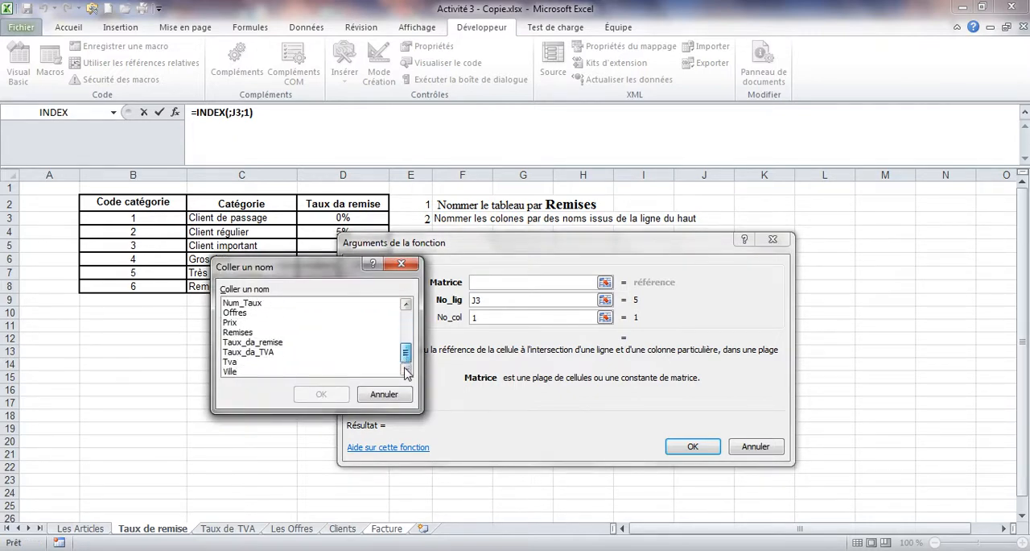
pyautogui.doubleClick(289, 343)
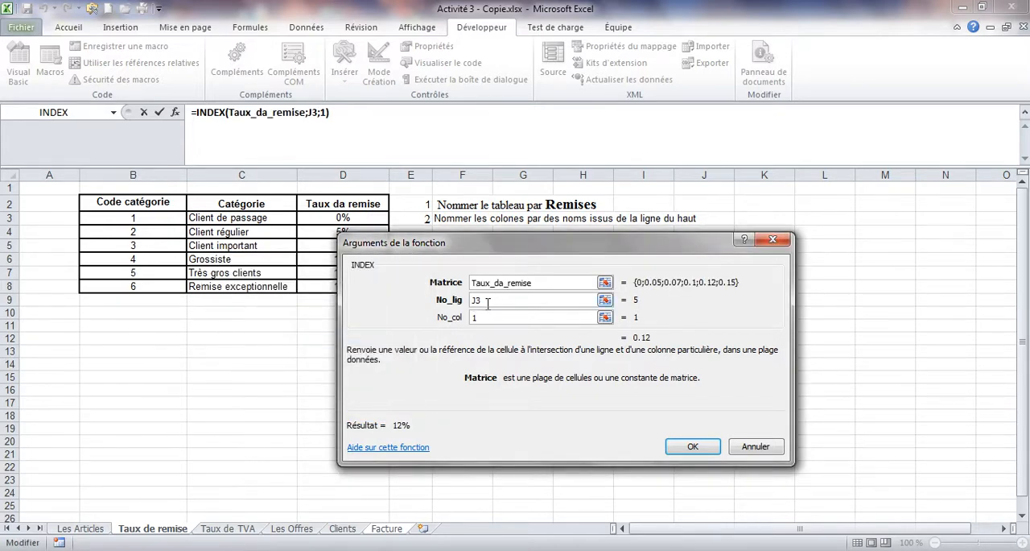
pyautogui.click(488, 302)
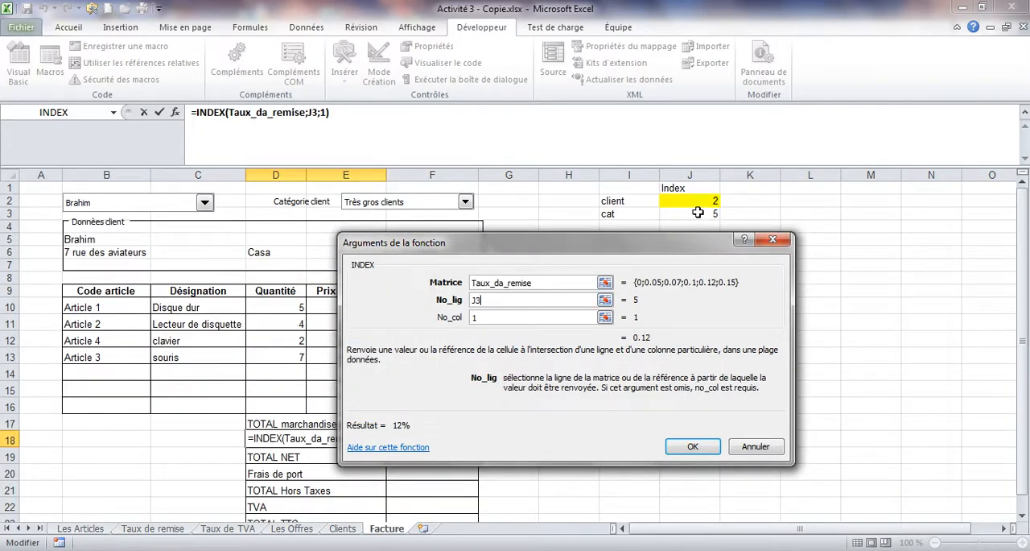
pyautogui.click(528, 318)
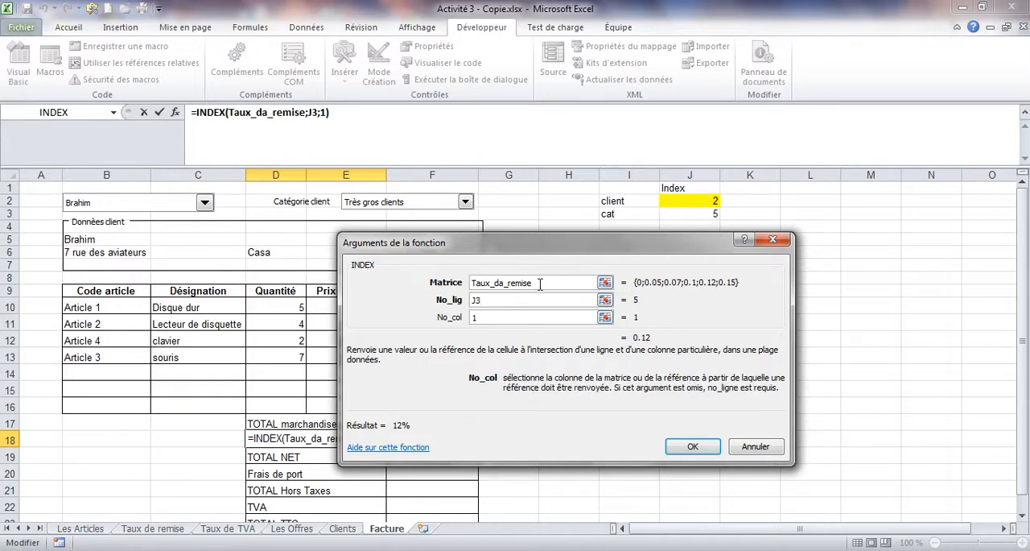
pyautogui.click(690, 447)
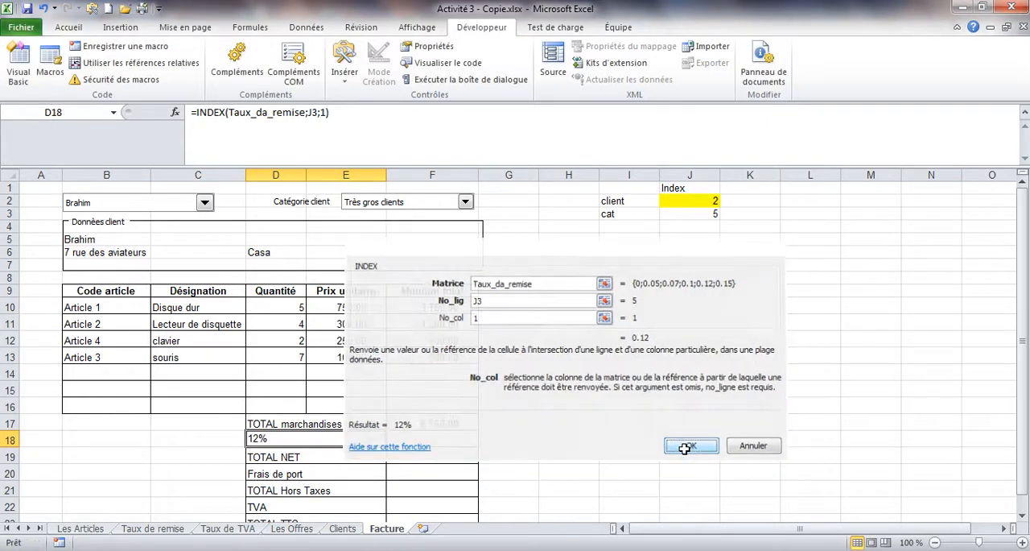
pyautogui.click(685, 449)
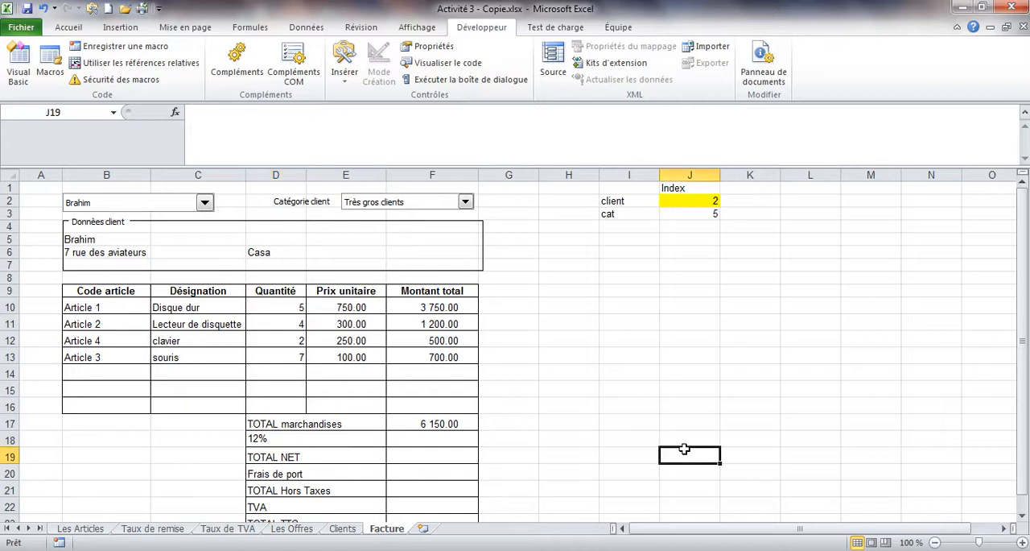
# Step: Try the Standard number format on D18 and restore the percentage format
pyautogui.click(345, 441)
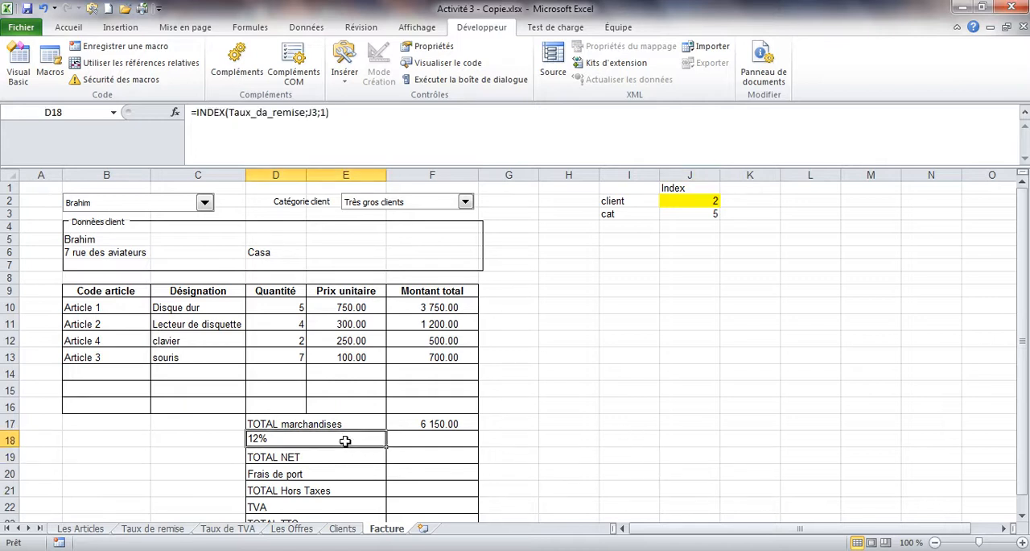
pyautogui.click(69, 27)
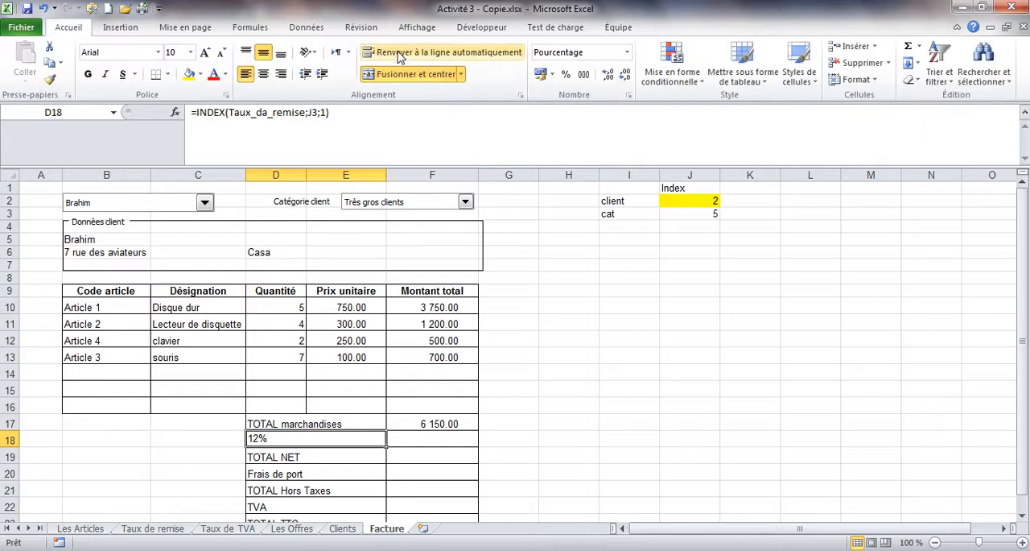
pyautogui.click(627, 52)
pyautogui.click(604, 76)
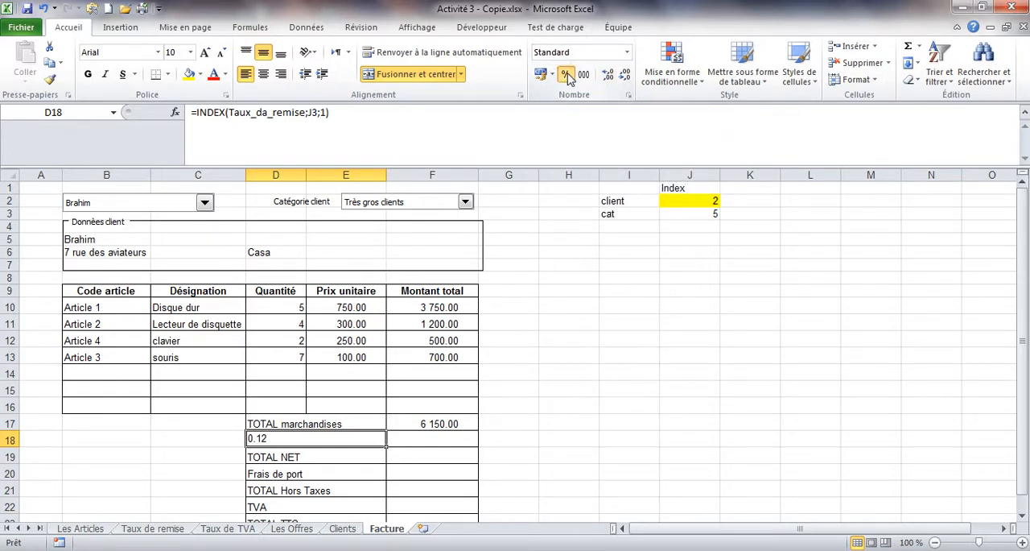
pyautogui.click(566, 75)
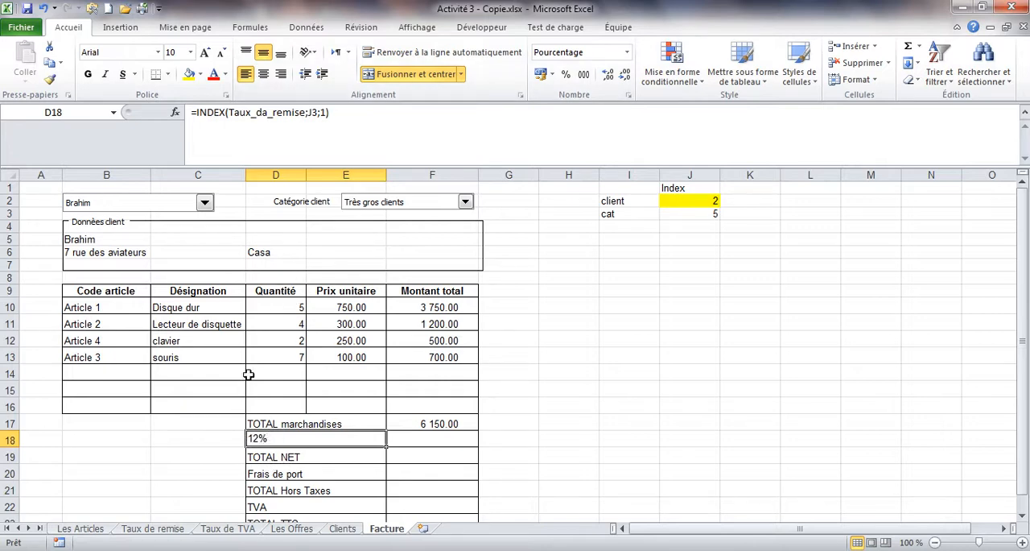
# Step: Add "Remise " & in front of INDEX in the D18 formula and validate it
pyautogui.click(196, 112)
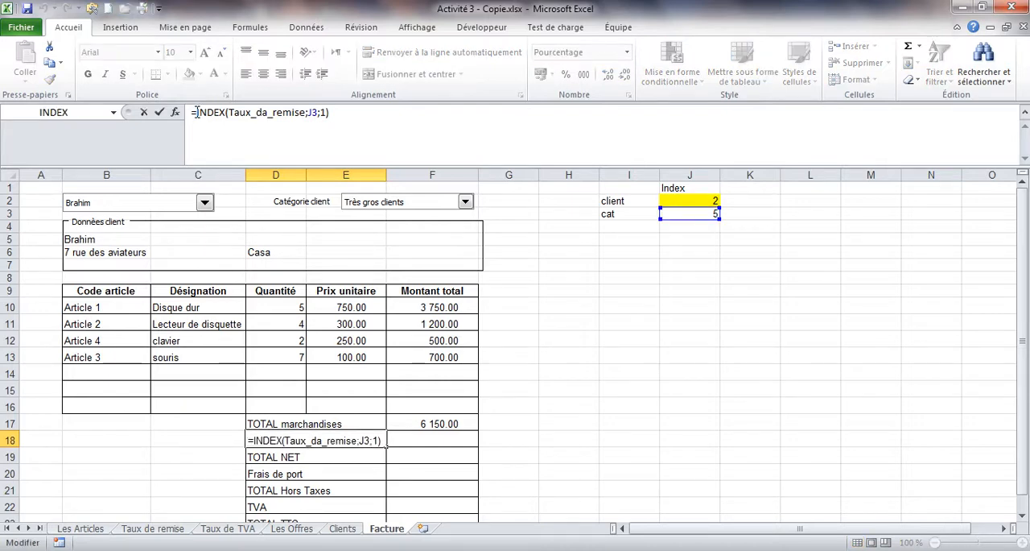
pyautogui.write('"Re')
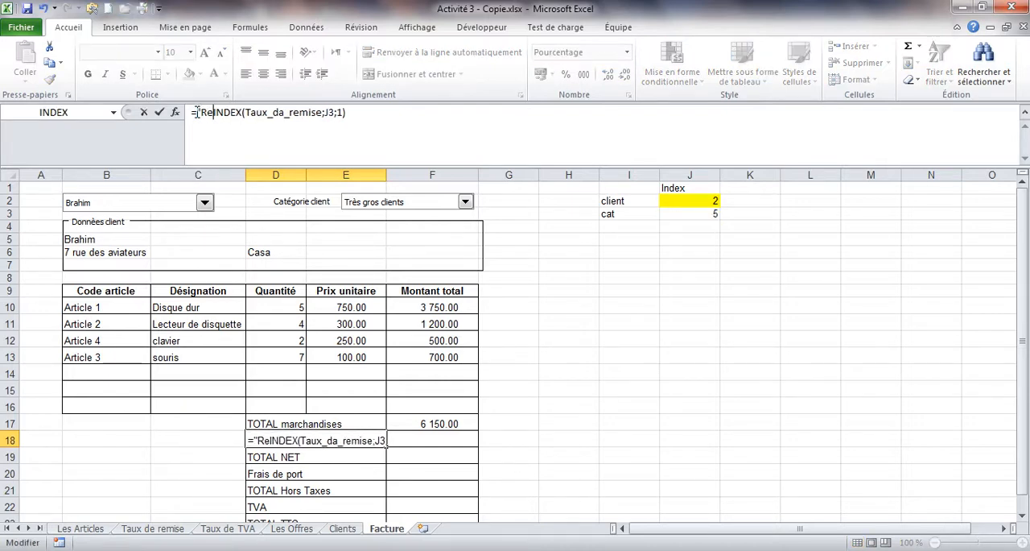
pyautogui.write('mise "')
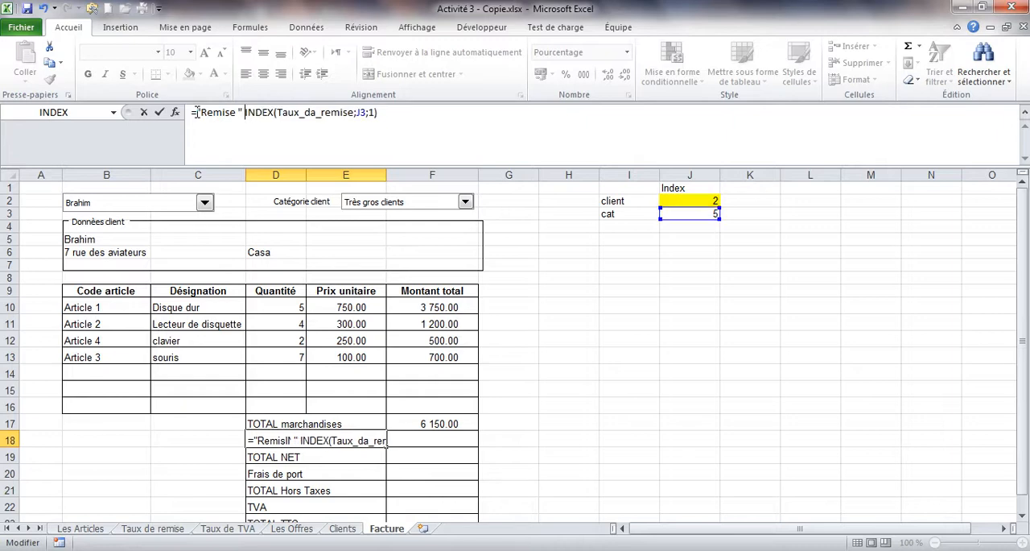
pyautogui.write(' &')
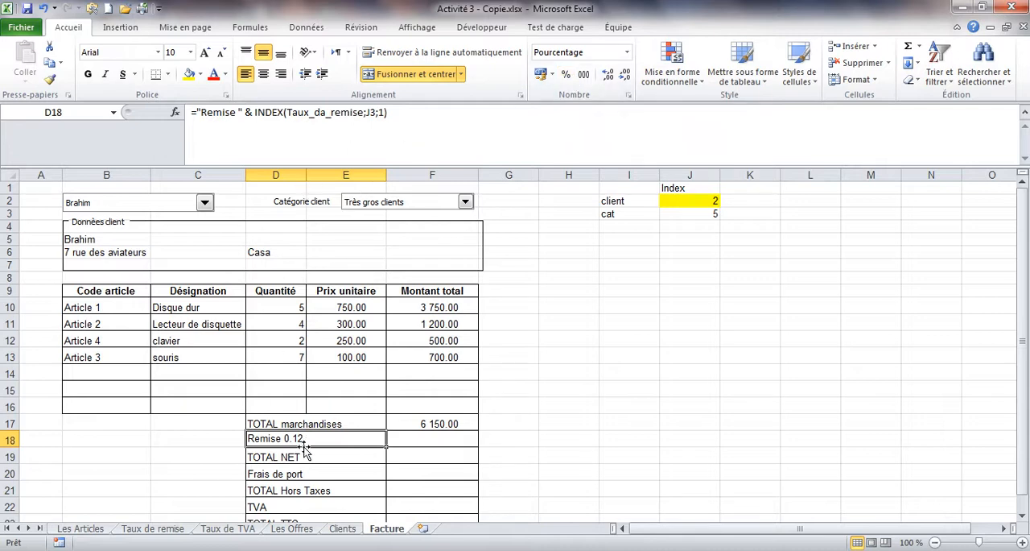
# Step: Insert the TEXTE function directly in front of INDEX in the D18 formula, without a space after its opening parenthesis
pyautogui.click(254, 113)
pyautogui.moveTo(253, 112); pyautogui.dragTo(389, 115)
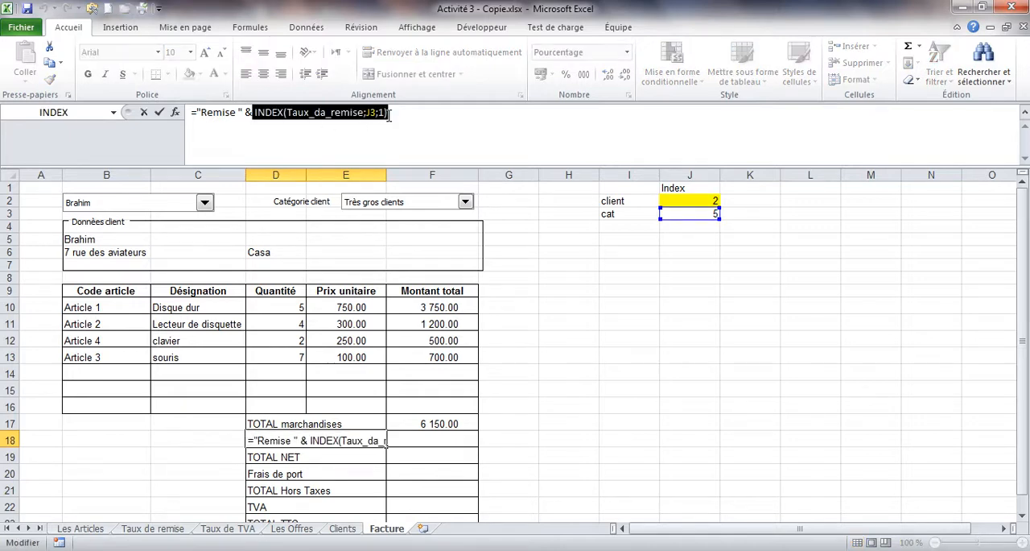
pyautogui.click(254, 113)
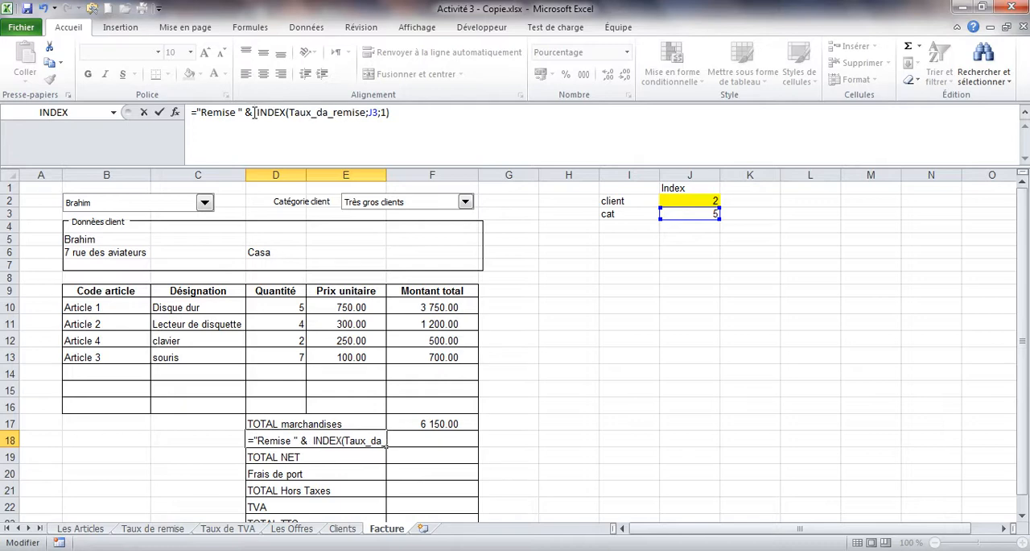
pyautogui.write('text')
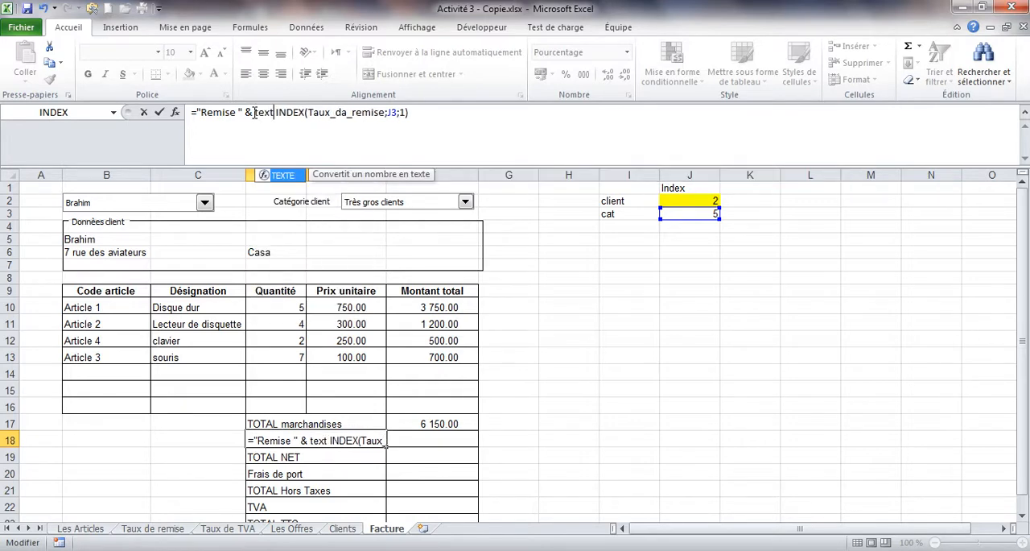
pyautogui.doubleClick(277, 184)
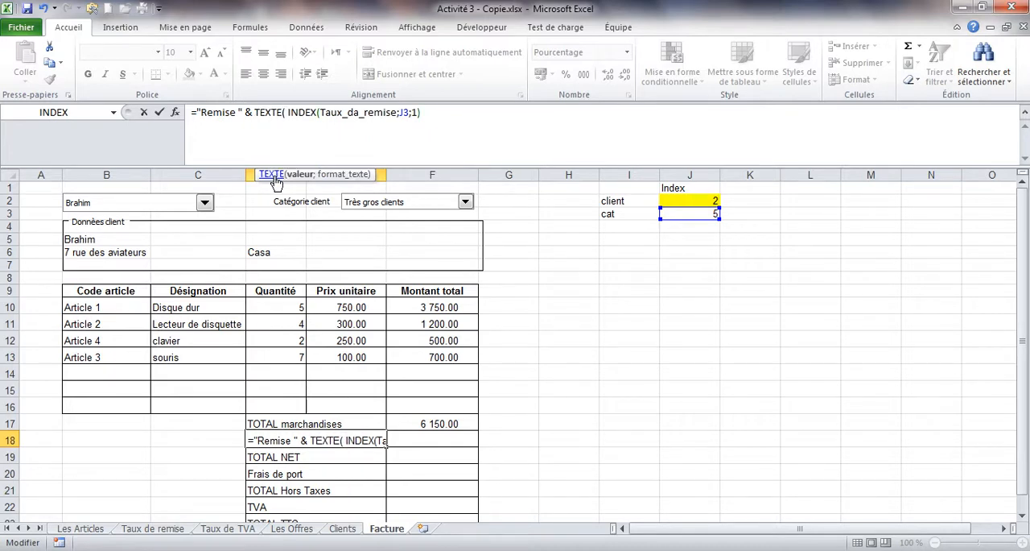
pyautogui.press('Delete')
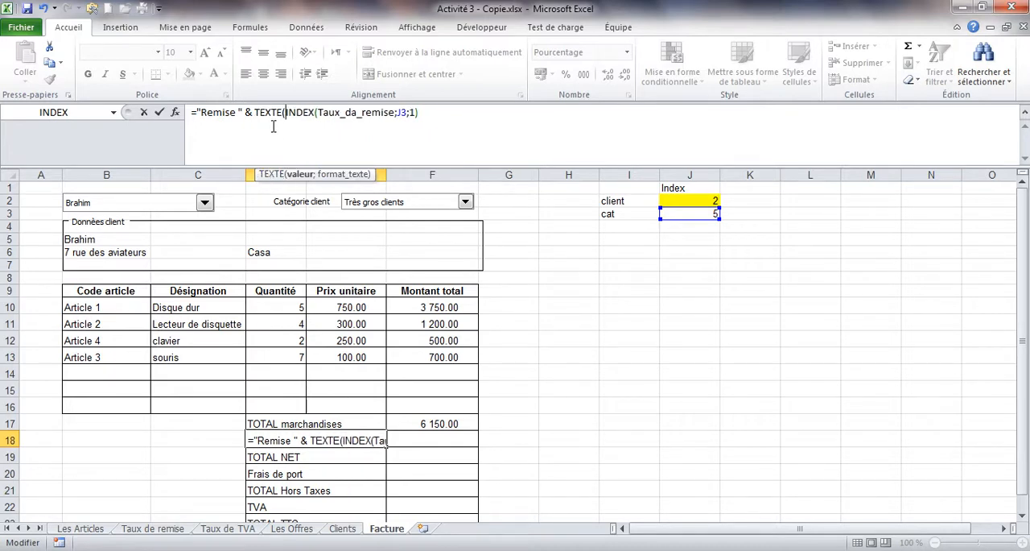
# Step: Add "0%" as the format_texte argument after INDEX, close the TEXTE function and validate the D18 formula
pyautogui.click(396, 113)
pyautogui.click(422, 112)
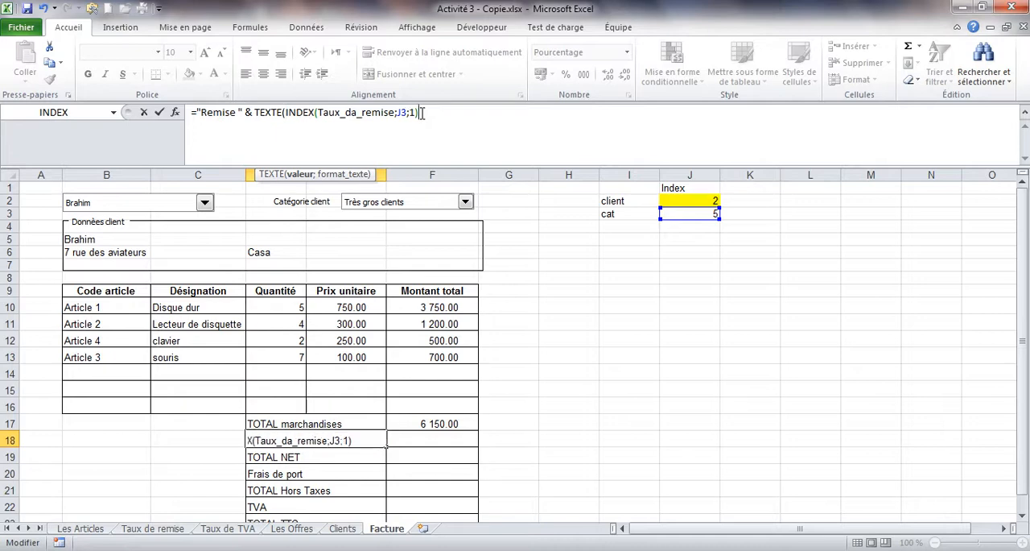
pyautogui.write(';')
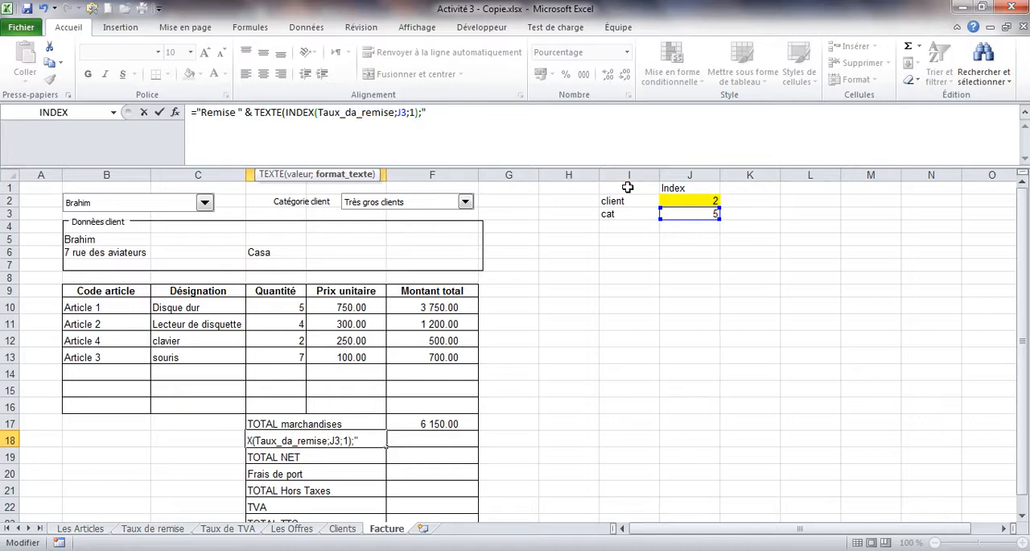
pyautogui.write('0%')
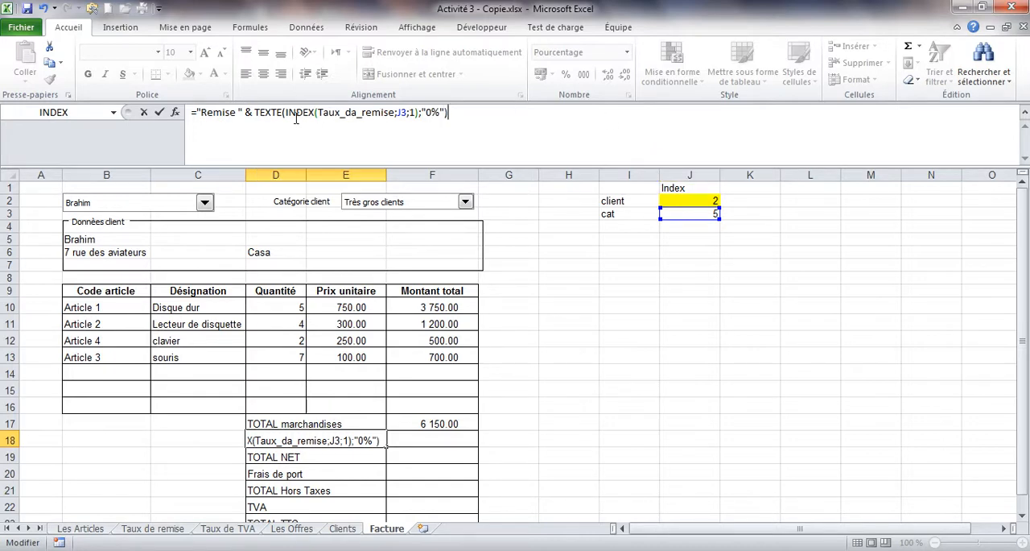
pyautogui.moveTo(287, 112); pyautogui.dragTo(419, 112)
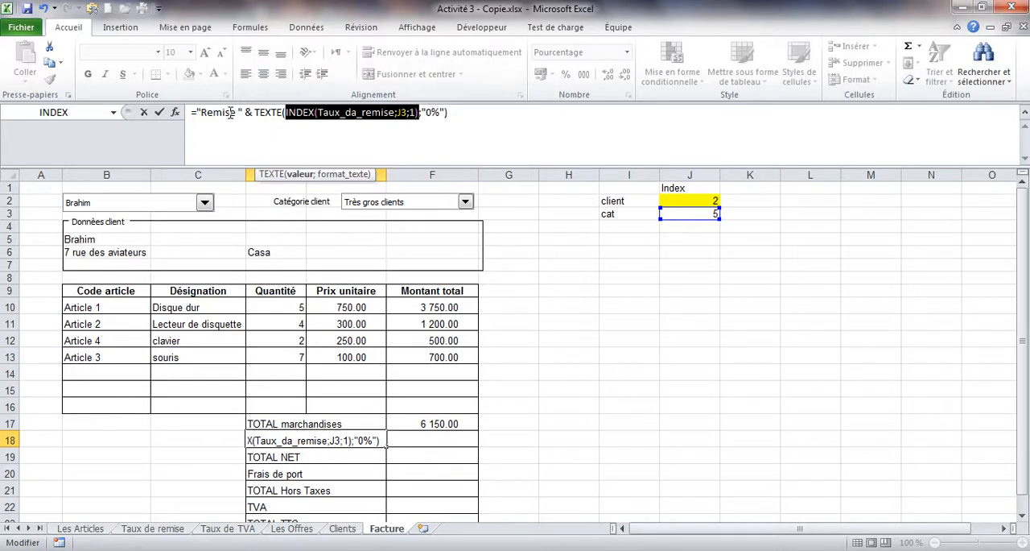
pyautogui.click(159, 112)
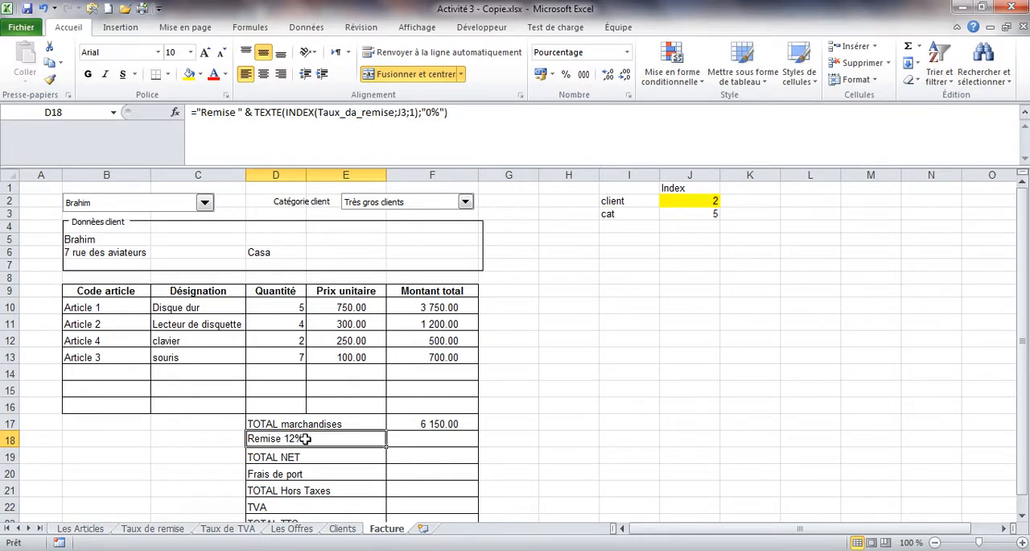
# Step: Test the Remise label by switching the client category to Client de passage, Client régulier and finally Client important
pyautogui.click(466, 201)
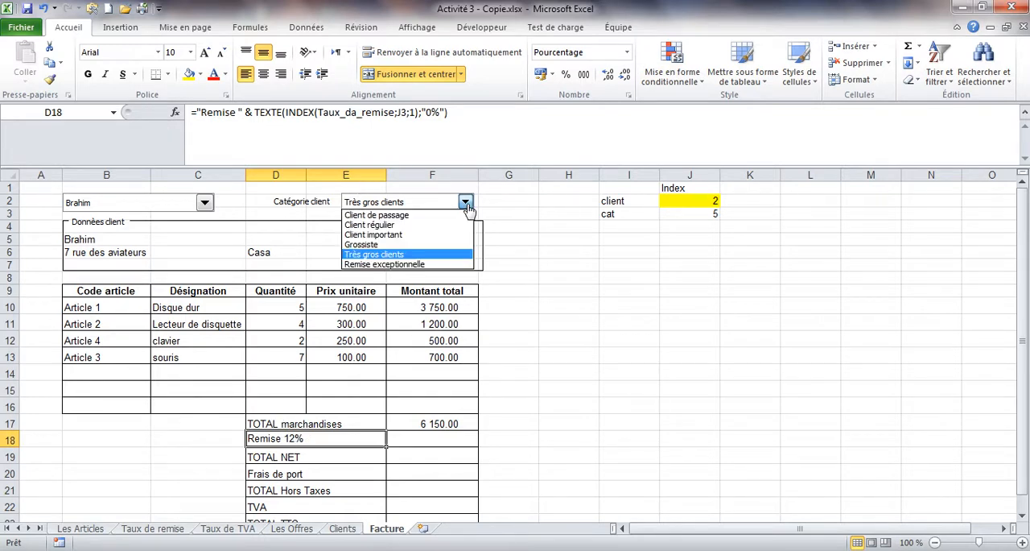
pyautogui.click(451, 216)
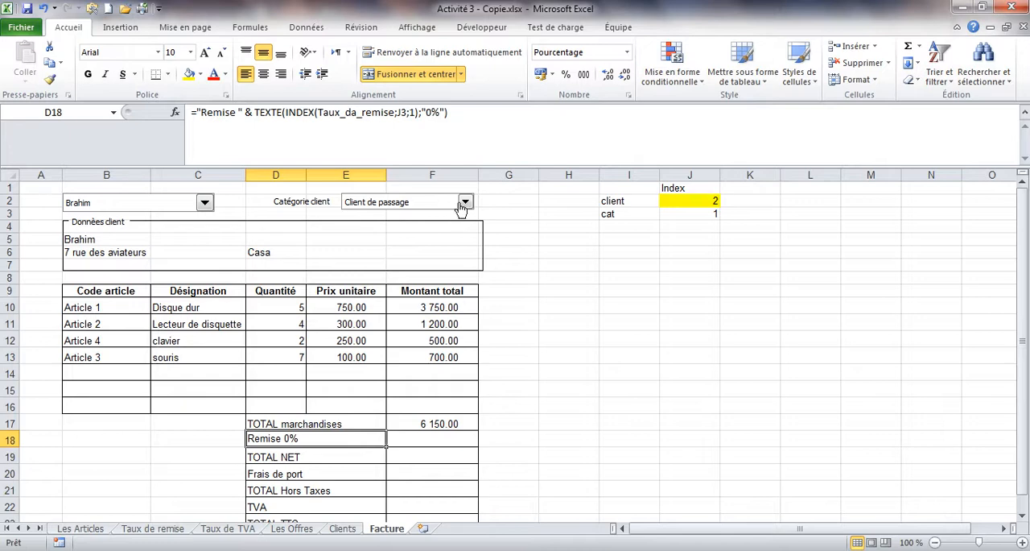
pyautogui.click(465, 201)
pyautogui.click(437, 226)
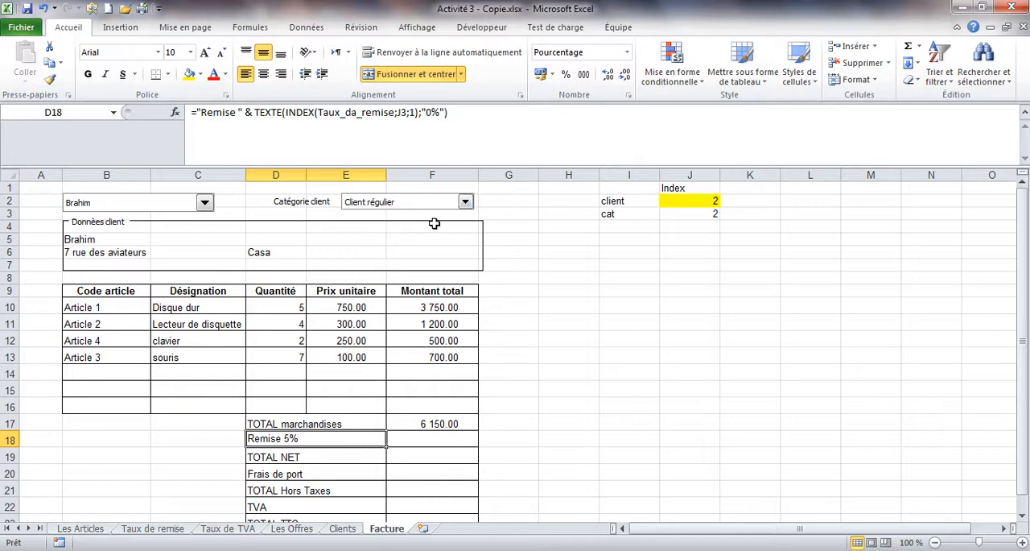
pyautogui.click(465, 201)
pyautogui.click(444, 234)
pyautogui.click(447, 241)
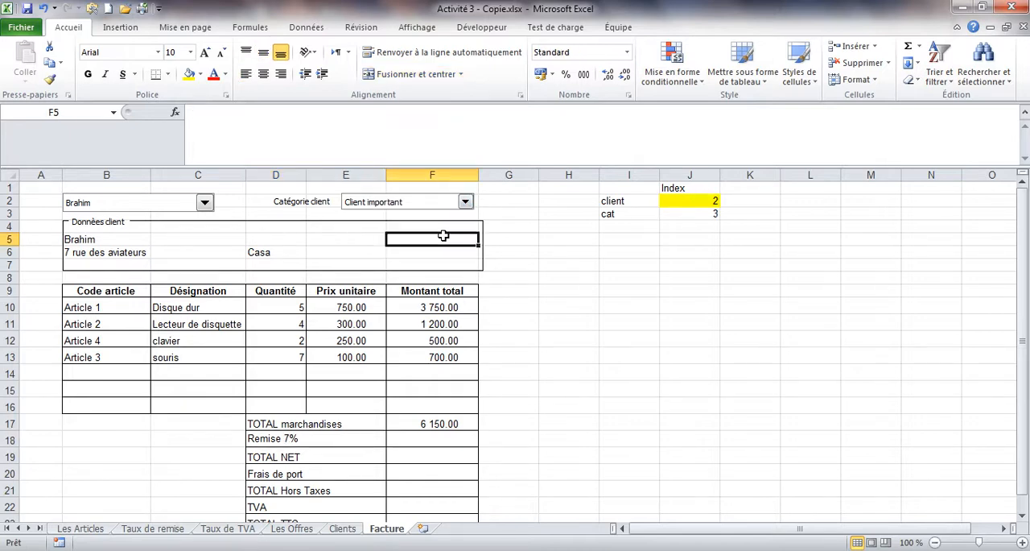
pyautogui.click(466, 201)
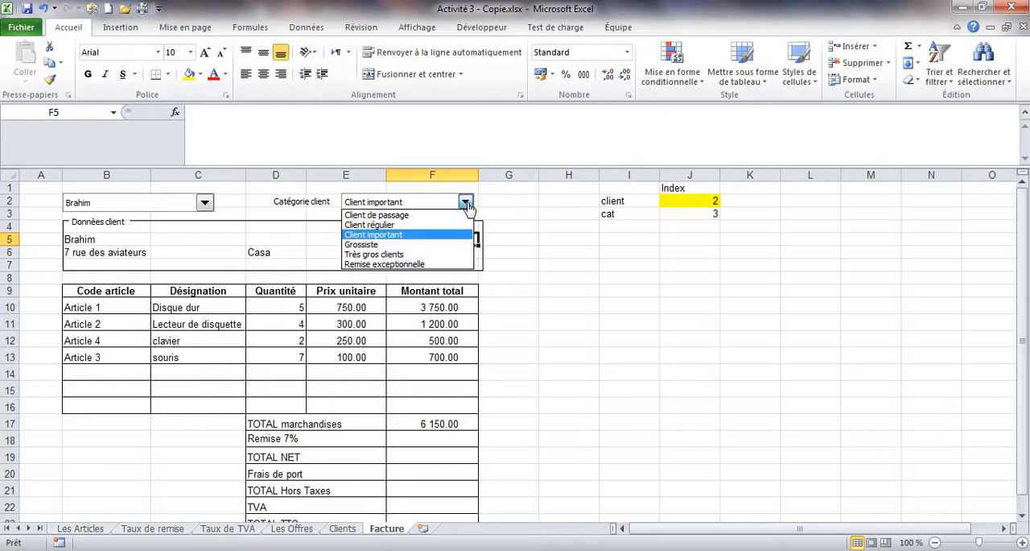
pyautogui.click(439, 233)
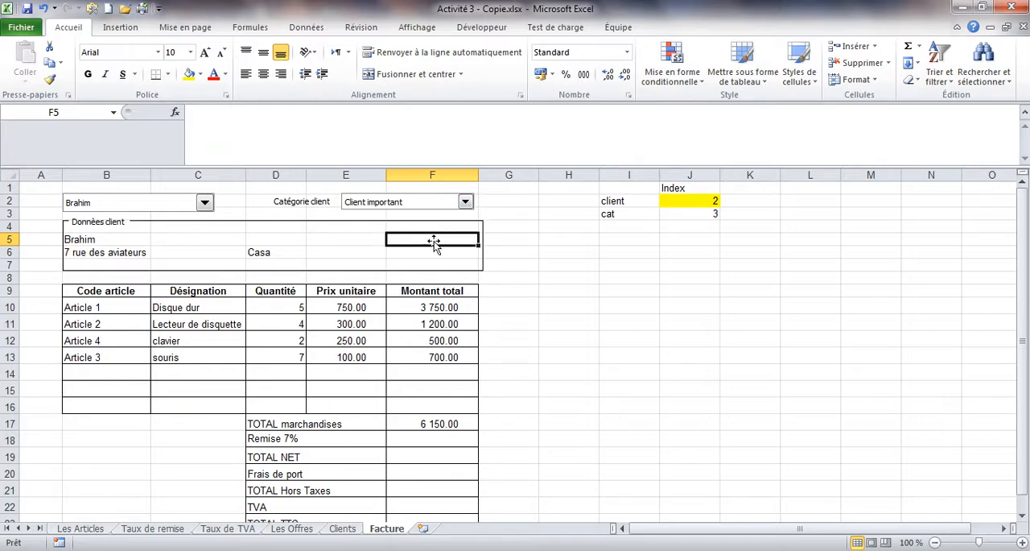
# Step: Reduce the formula bar to a single line so that more of the invoice fits on screen
pyautogui.click(310, 439)
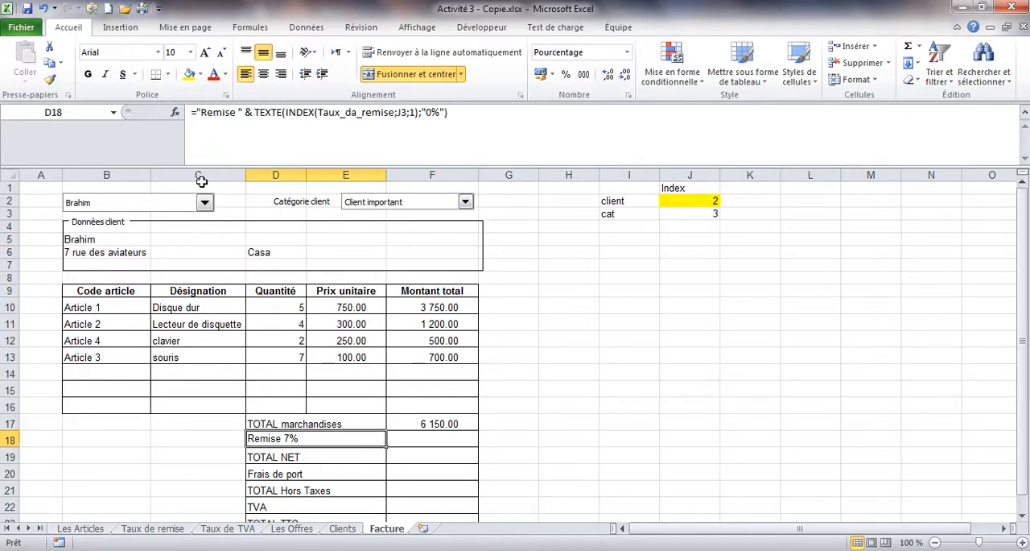
pyautogui.moveTo(173, 167); pyautogui.dragTo(173, 122)
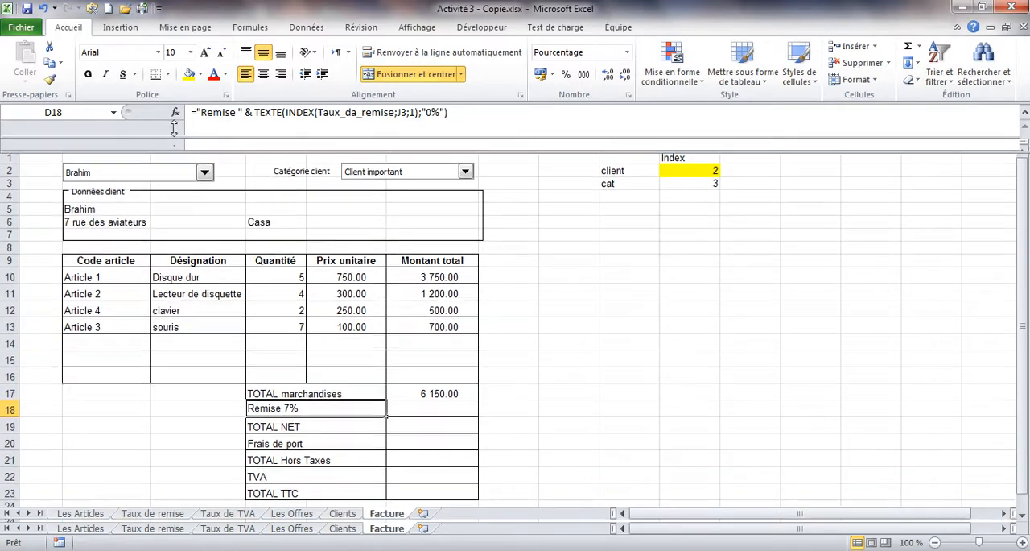
pyautogui.click(407, 394)
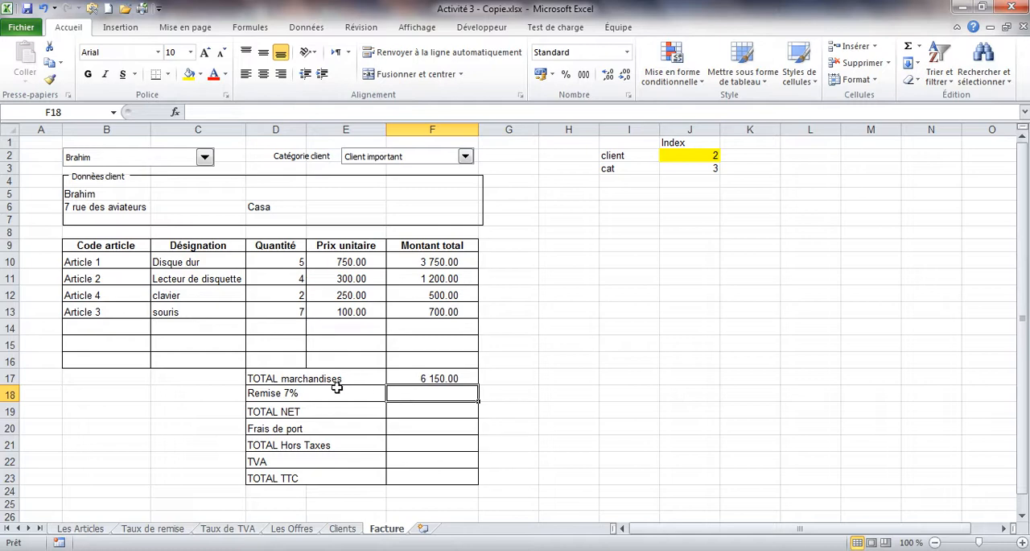
pyautogui.click(315, 396)
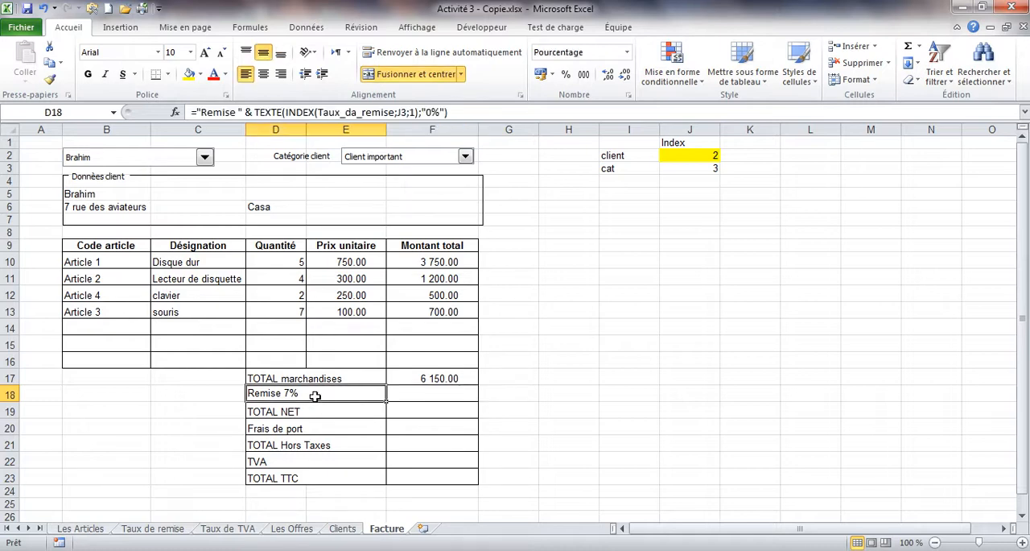
# Step: Insert an INDEX function in F18 using the matrice;no_lig;no_col form, with the named range Taux_da_remise as Matrice
pyautogui.click(434, 398)
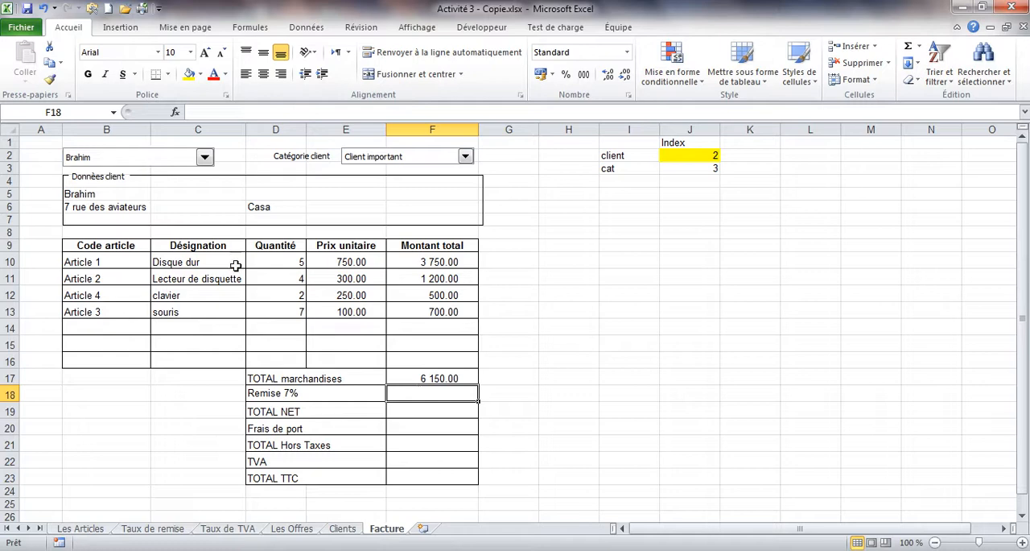
pyautogui.click(177, 113)
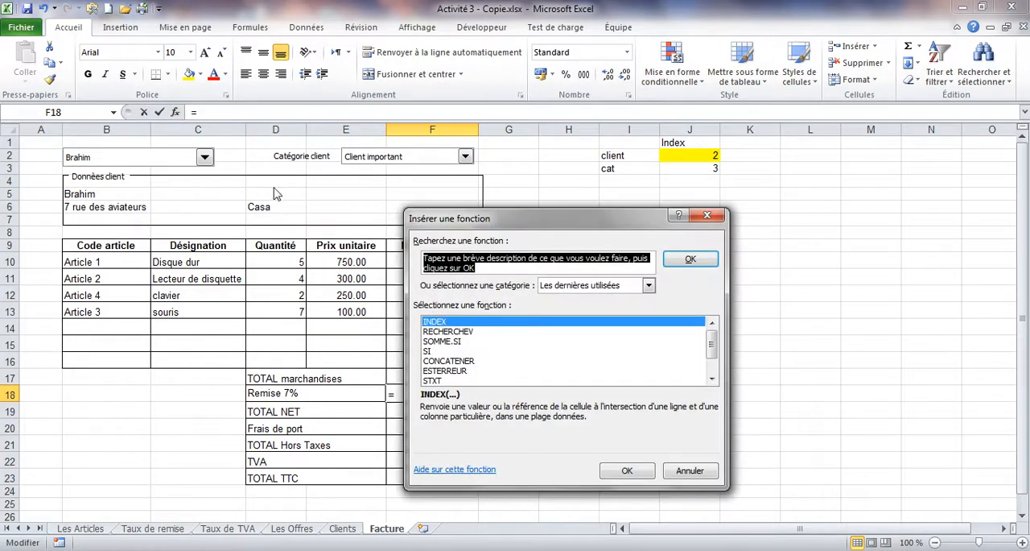
pyautogui.click(436, 322)
pyautogui.doubleClick(434, 322)
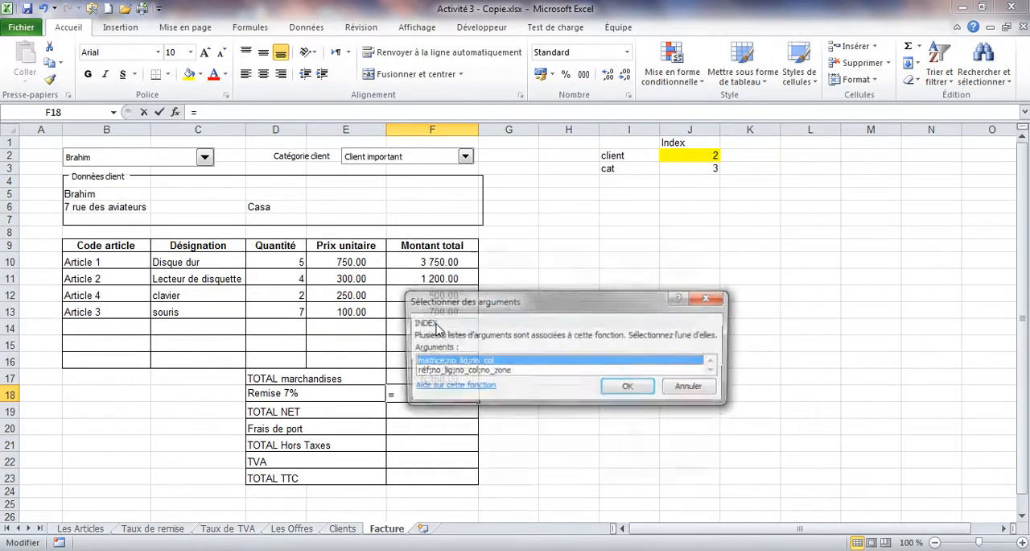
pyautogui.doubleClick(440, 363)
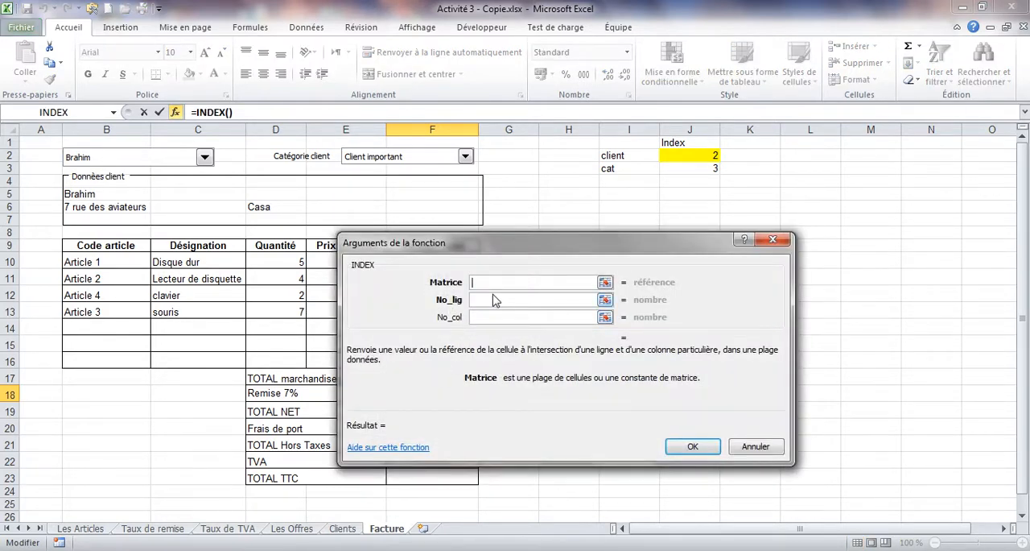
pyautogui.press('F3')
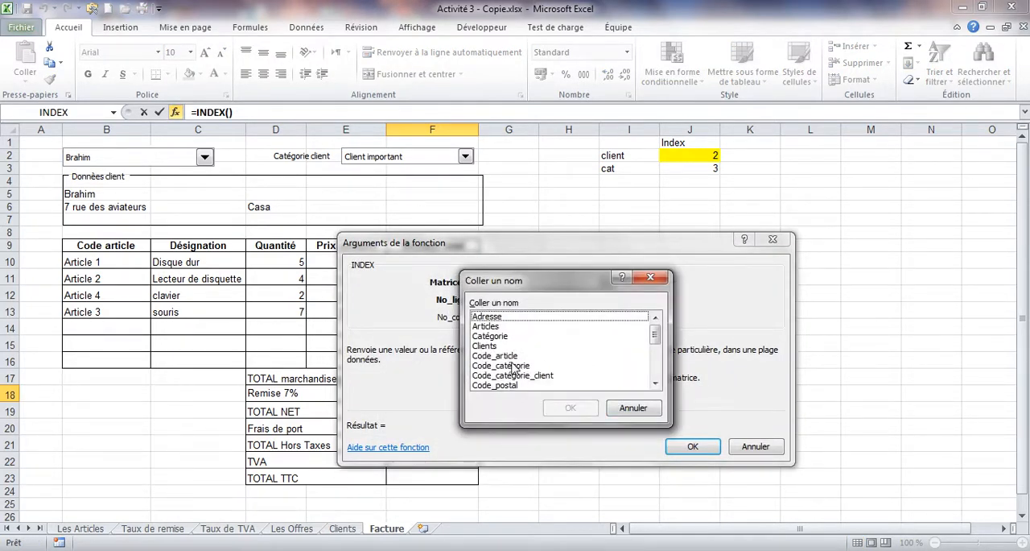
pyautogui.click(513, 366)
pyautogui.press('t')
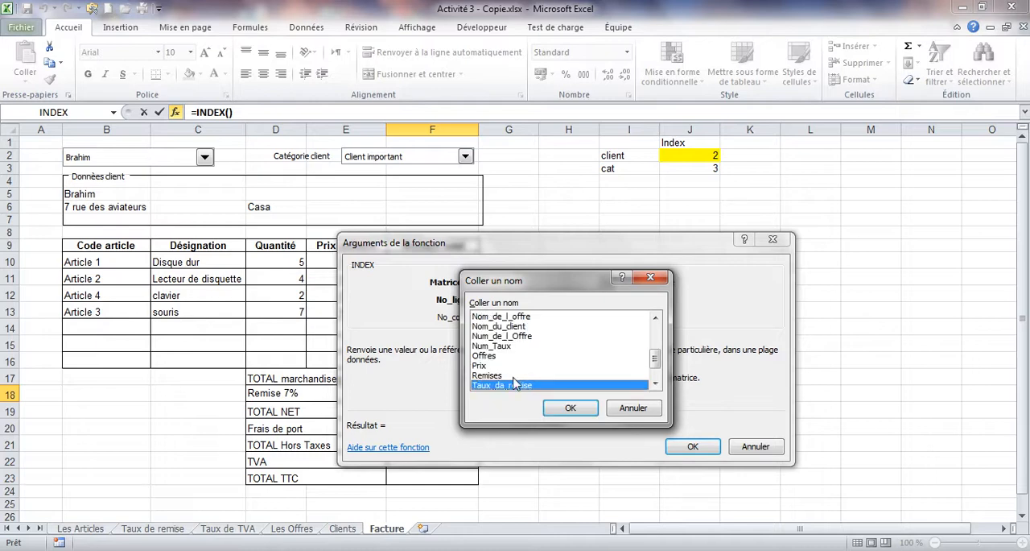
pyautogui.doubleClick(510, 386)
# Step: Set No_lig to J3 and No_col to 1, and confirm the INDEX function in F18
pyautogui.click(507, 300)
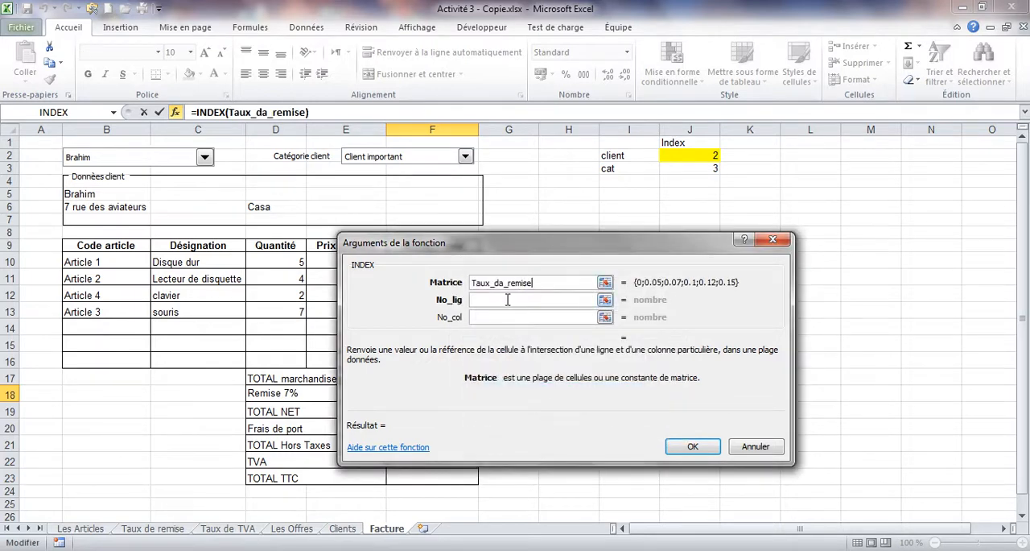
pyautogui.click(683, 168)
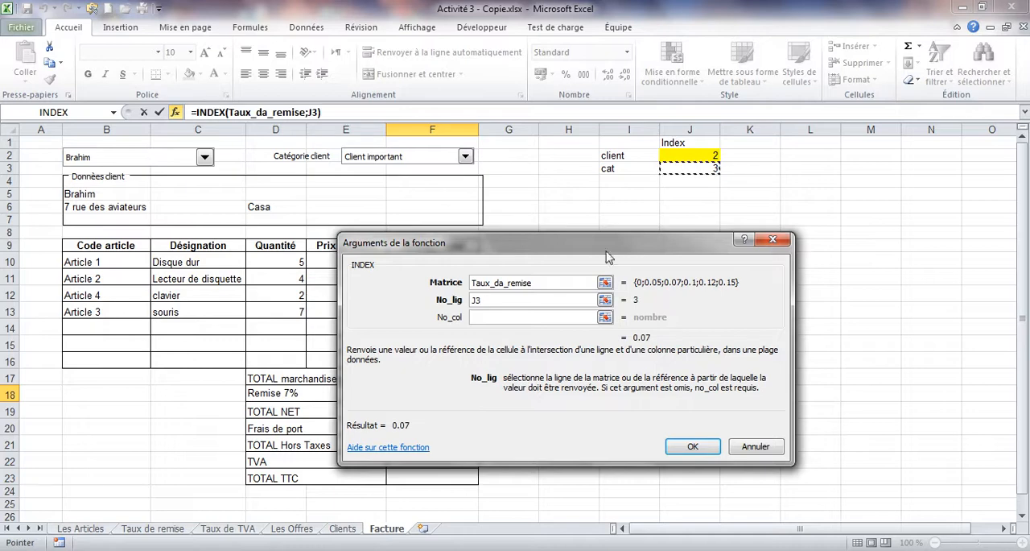
pyautogui.click(530, 316)
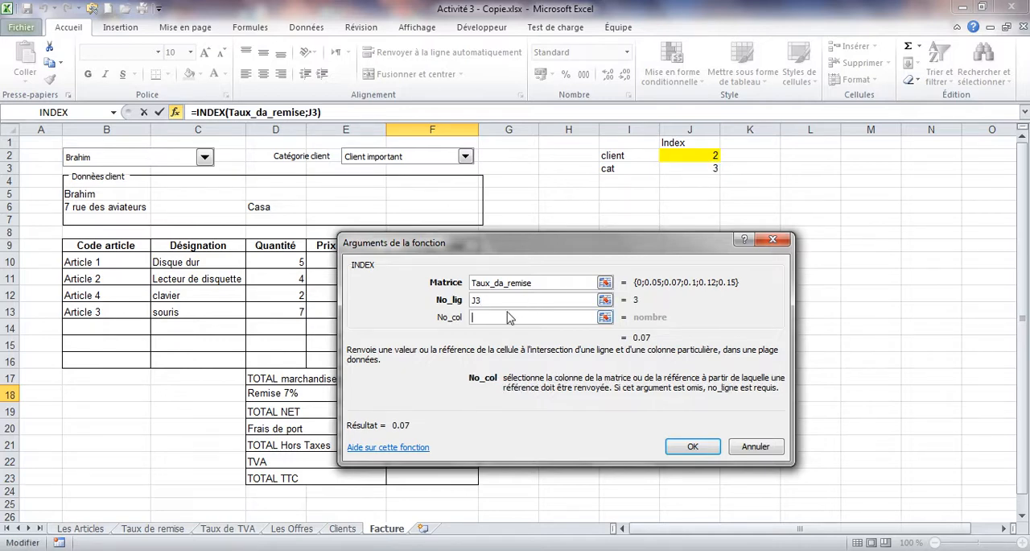
pyautogui.write('1')
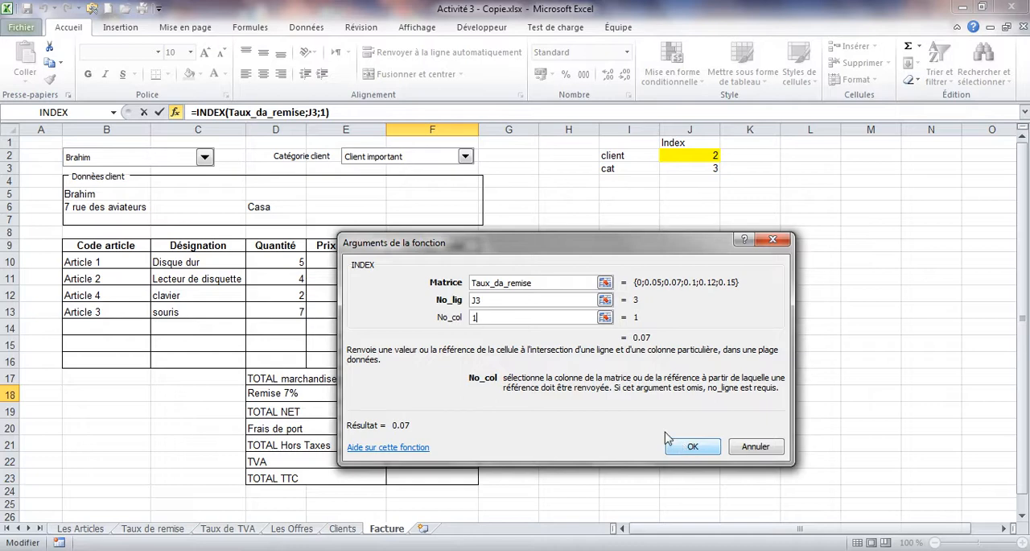
pyautogui.click(700, 456)
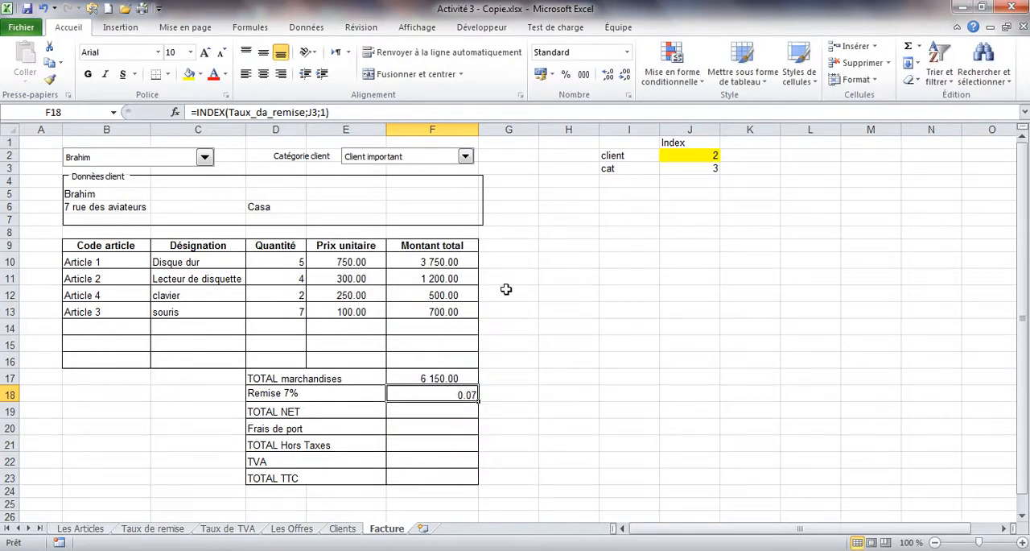
# Step: Multiply the INDEX result in F18 by the merchandise total in F17, validate, and review the added *F17 part
pyautogui.click(349, 112)
pyautogui.moveTo(339, 122); pyautogui.dragTo(341, 137)
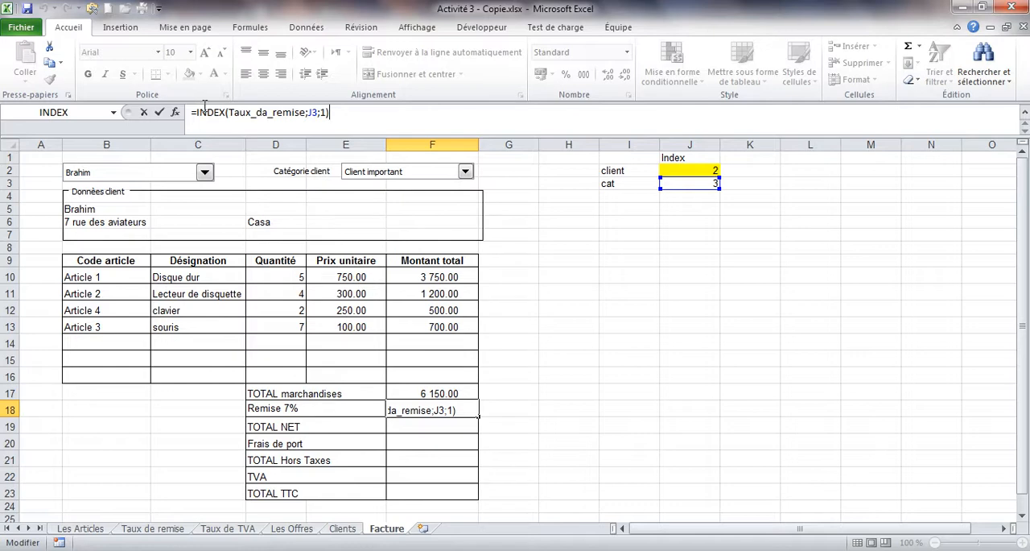
pyautogui.write('*')
pyautogui.click(423, 394)
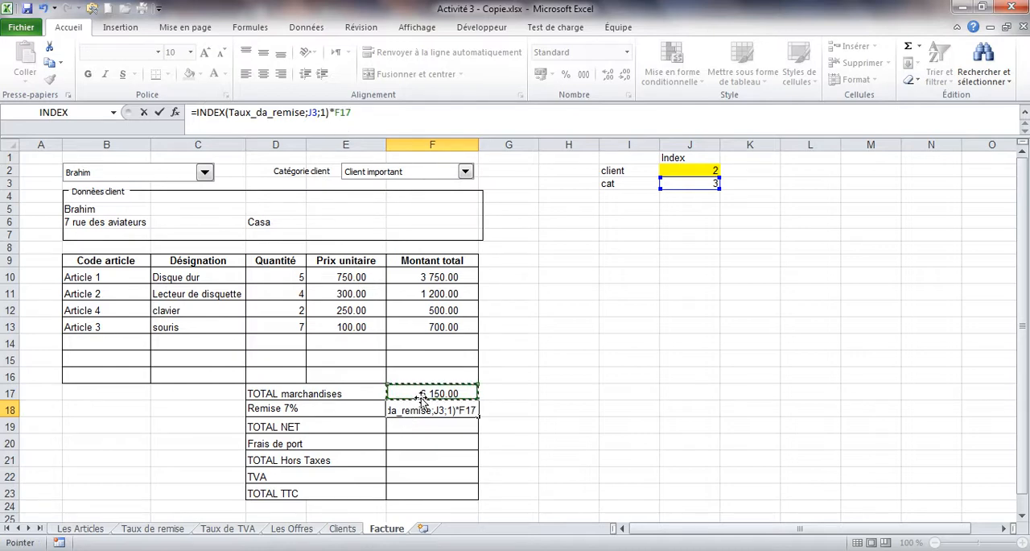
pyautogui.press('Return')
pyautogui.click(420, 411)
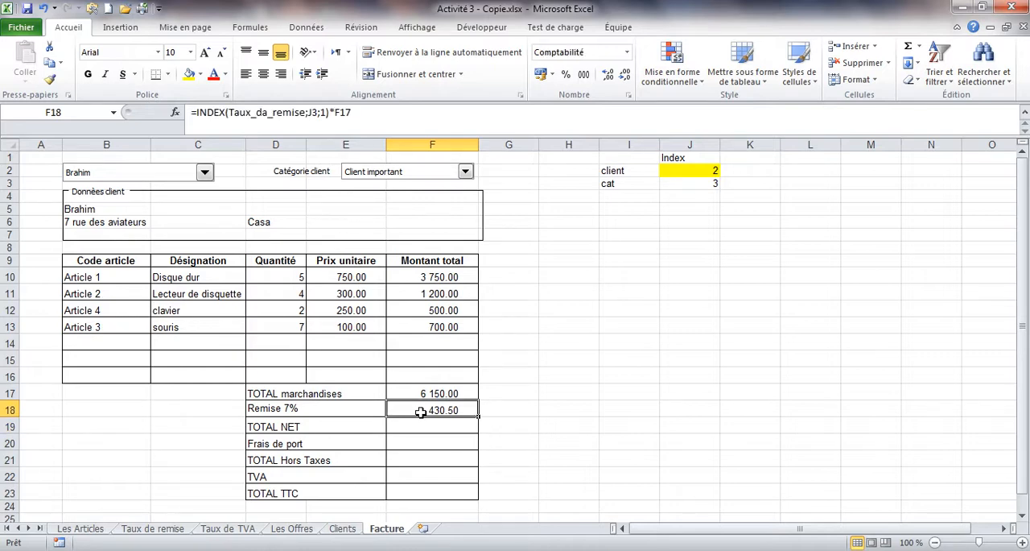
pyautogui.moveTo(329, 112); pyautogui.dragTo(353, 112)
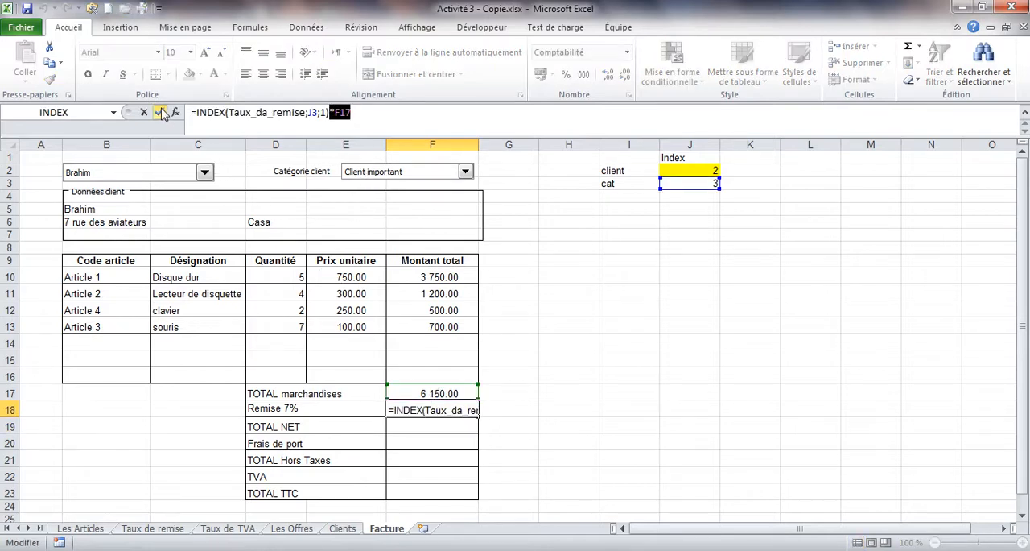
# Step: Validate the F18 formula and calculate TOTAL NET in F19 as =F17-F18
pyautogui.click(161, 113)
pyautogui.click(405, 427)
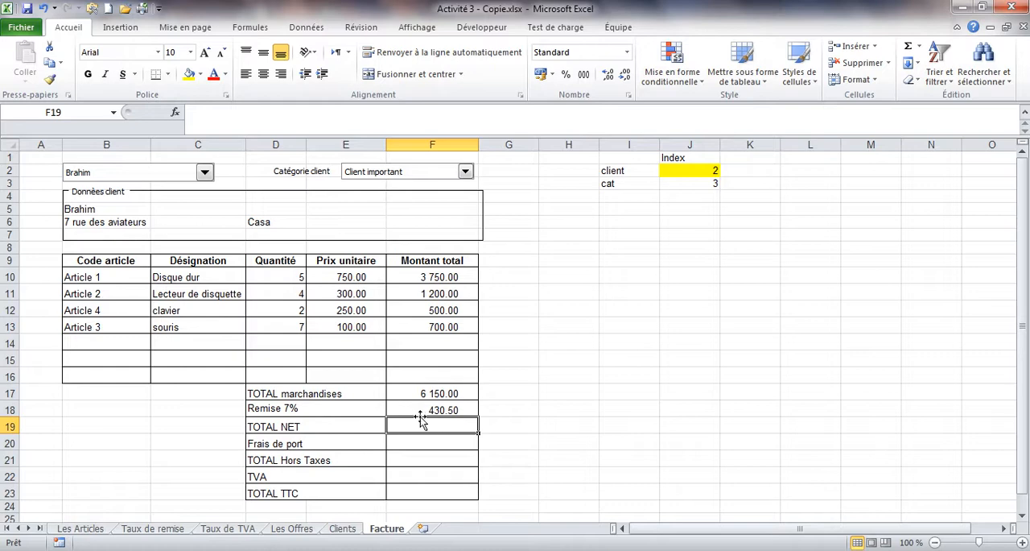
pyautogui.write('=')
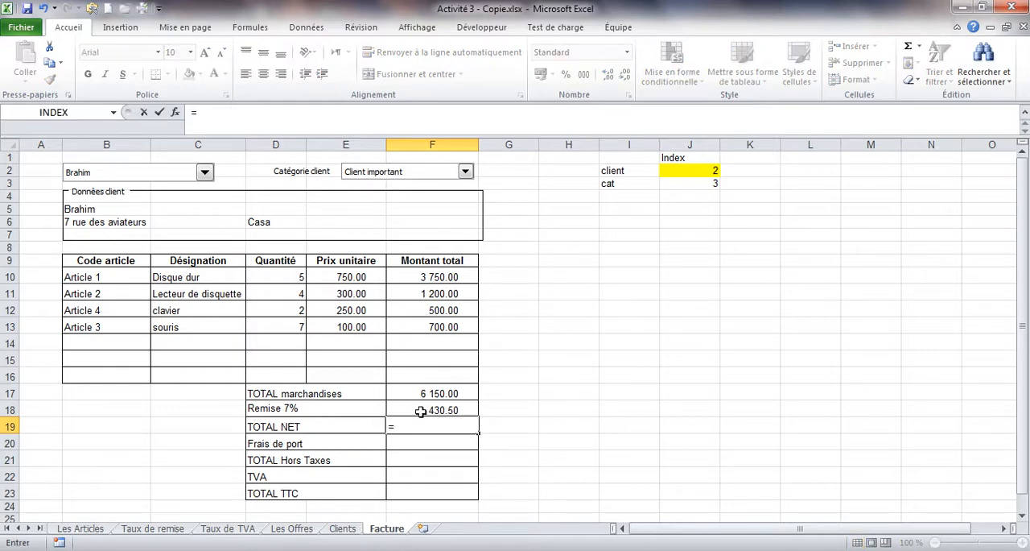
pyautogui.click(431, 396)
pyautogui.write('-')
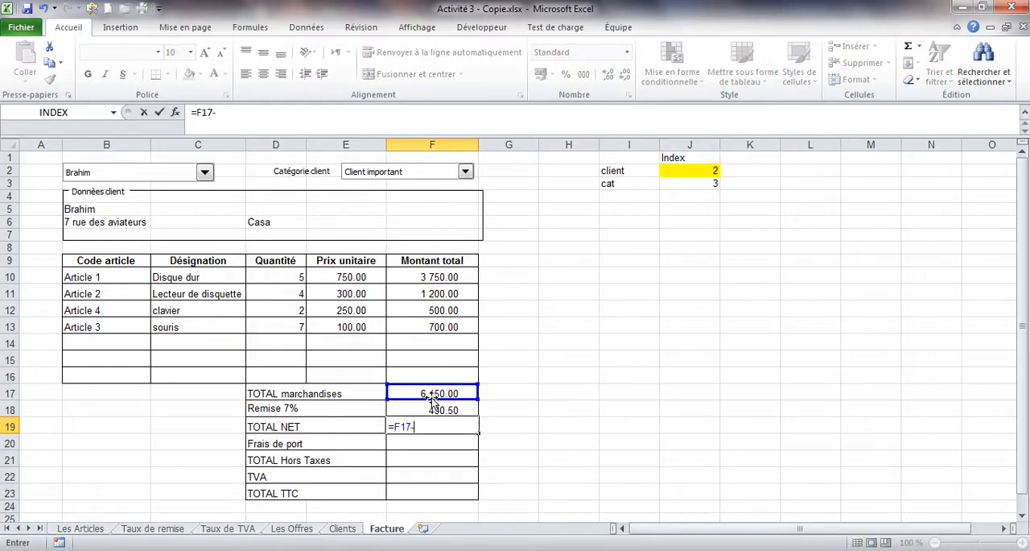
pyautogui.click(432, 408)
pyautogui.press('Return')
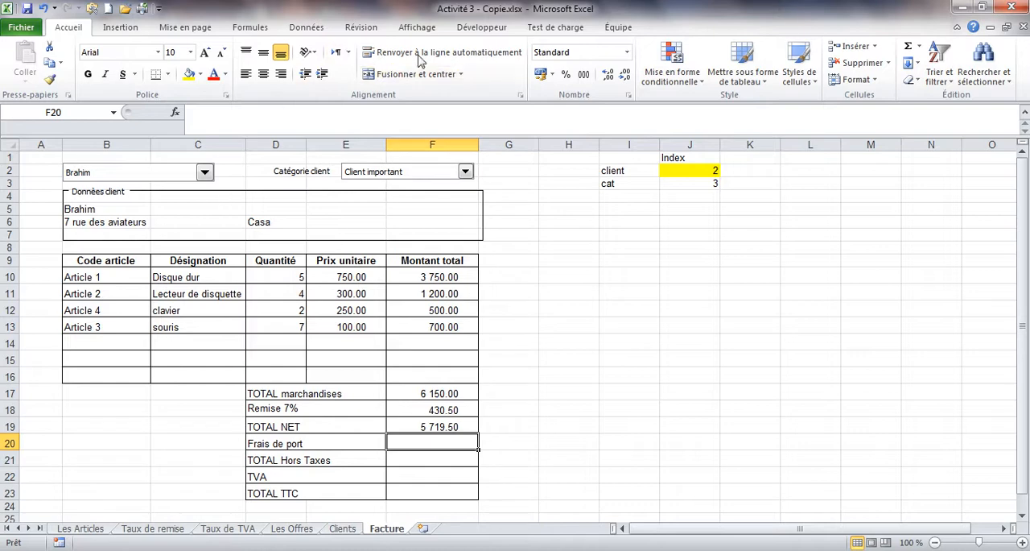
# Step: Insert a form-control check box beside the Frais de port row, spanning most of columns B and C
pyautogui.click(471, 27)
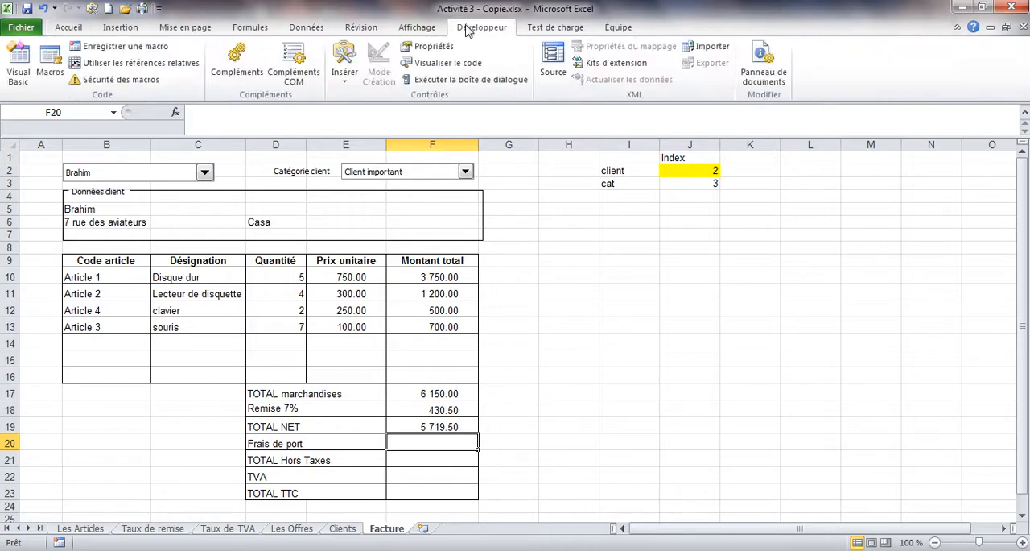
pyautogui.click(344, 72)
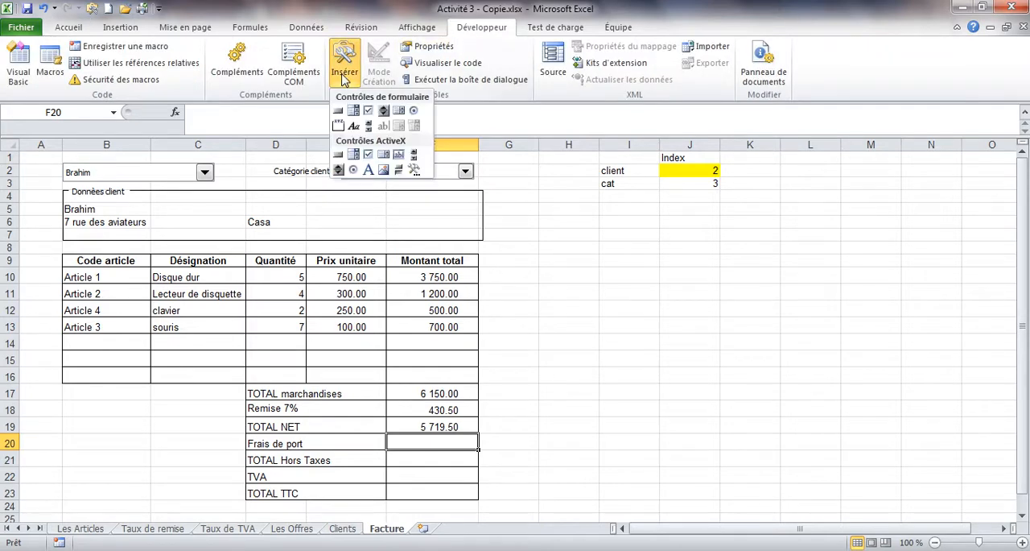
pyautogui.click(367, 111)
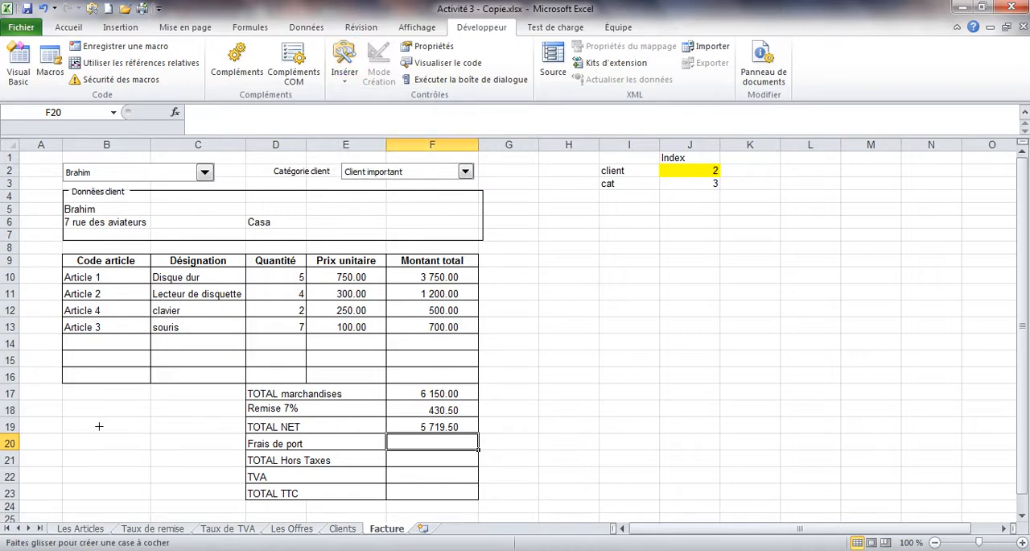
pyautogui.moveTo(64, 414)
pyautogui.mouseDown()
pyautogui.moveTo(64, 424)
pyautogui.moveTo(140, 435)
pyautogui.moveTo(232, 435)
pyautogui.moveTo(202, 396)
pyautogui.moveTo(202, 424)
pyautogui.moveTo(202, 395)
pyautogui.moveTo(201, 432)
pyautogui.mouseUp()
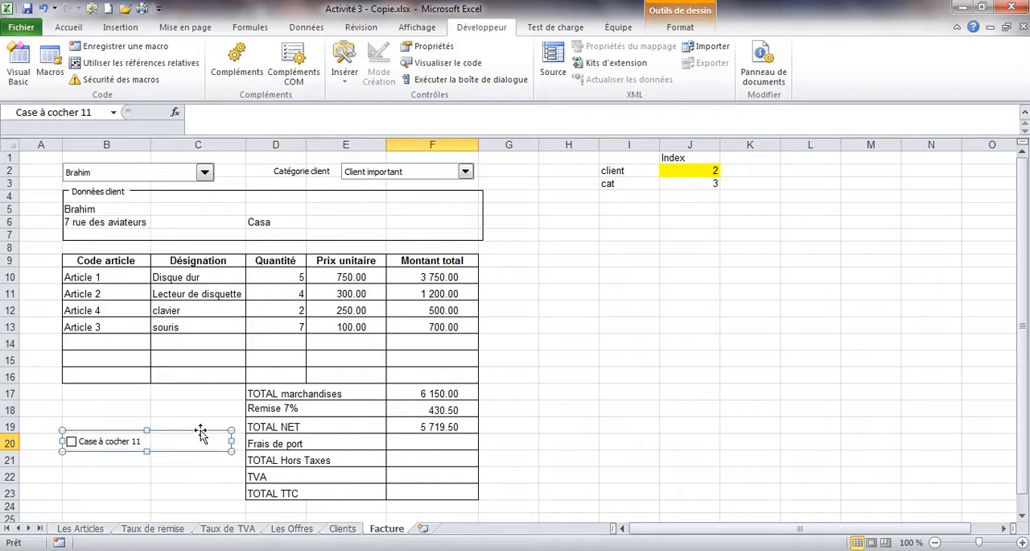
# Step: Replace the check box's default caption with "Facturer les frais de transport"
pyautogui.click(82, 439)
pyautogui.press('Delete')
pyautogui.press('Delete')
pyautogui.press('Delete')
pyautogui.press('Delete')
pyautogui.press('Delete')
pyautogui.press('Delete')
pyautogui.press('Delete')
pyautogui.press('Delete')
pyautogui.press('Delete')
pyautogui.press('Delete')
pyautogui.press('Delete')
pyautogui.press('Delete')
pyautogui.press('Delete')
pyautogui.press('Delete')
pyautogui.press('Delete')
pyautogui.press('Delete')
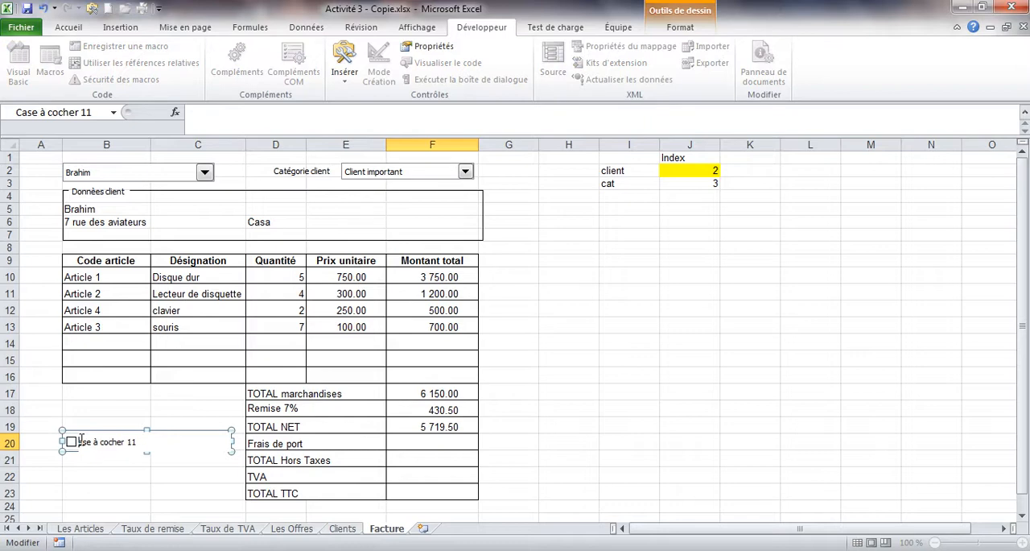
pyautogui.write('E')
pyautogui.write('acturer')
pyautogui.write(' les ')
pyautogui.write('frais ')
pyautogui.write('de tra')
pyautogui.write('nsport')
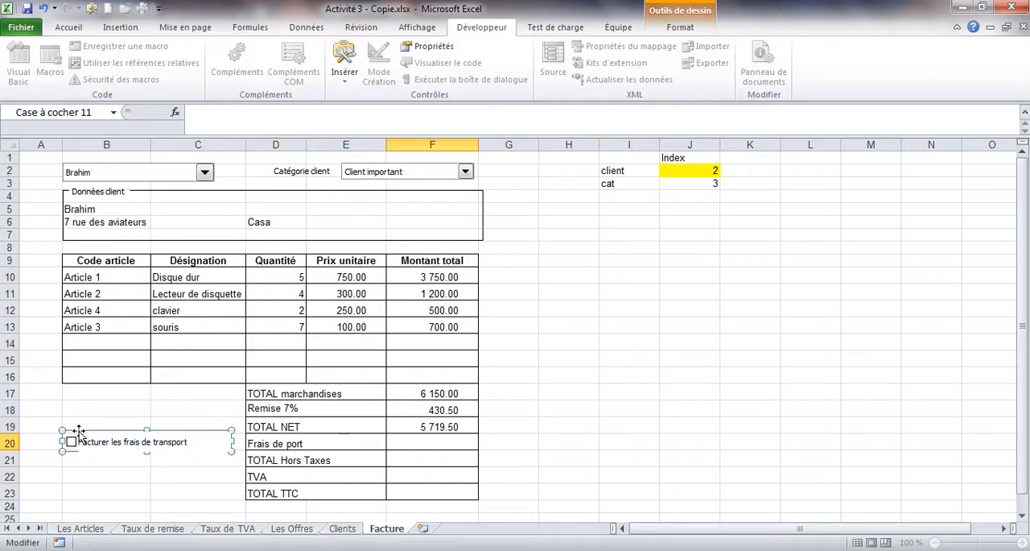
pyautogui.click(89, 416)
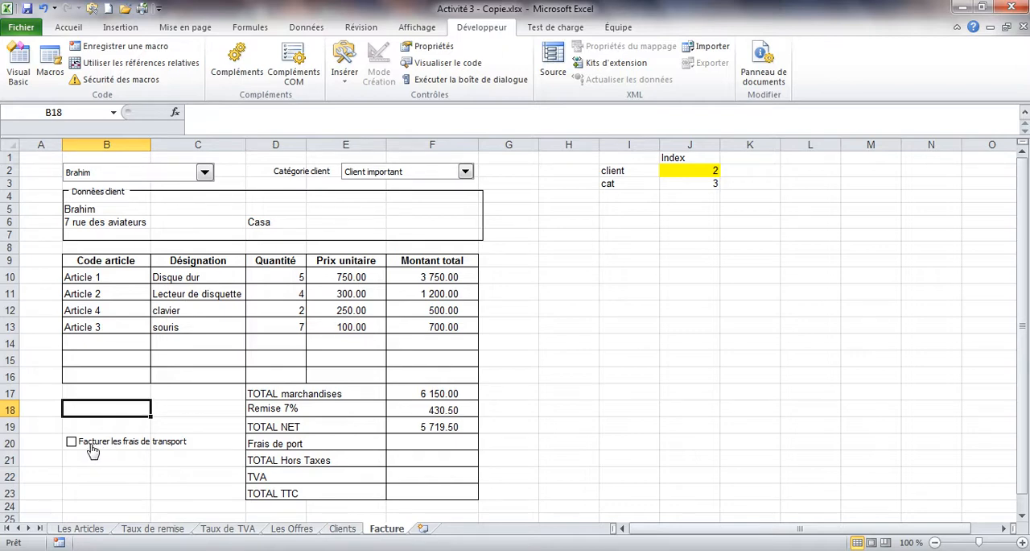
# Step: In the check box's control format, set its value to Activée and its linked cell to $J$4
pyautogui.keyDown('ctrl'); pyautogui.click(105, 439); pyautogui.keyUp('ctrl')
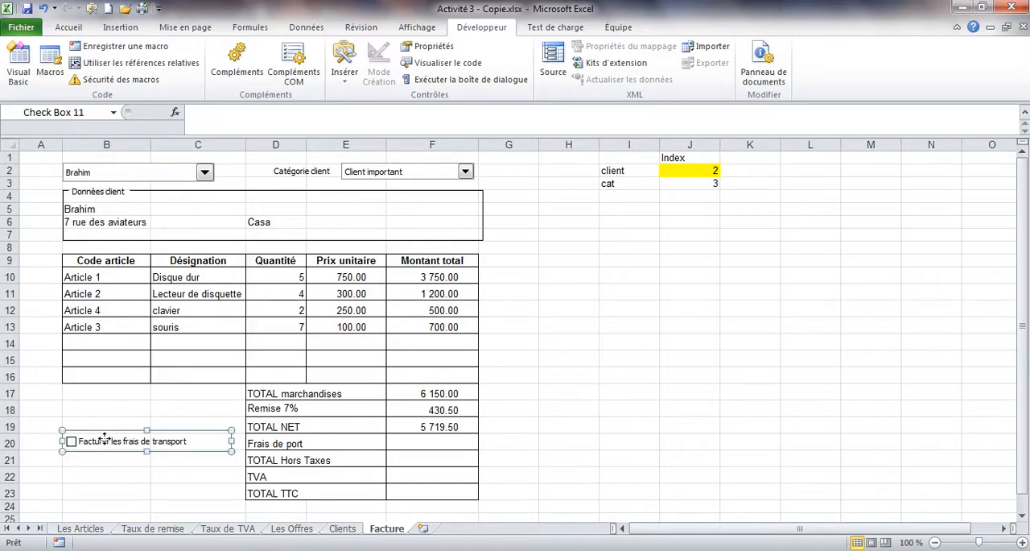
pyautogui.rightClick(104, 439)
pyautogui.click(133, 426)
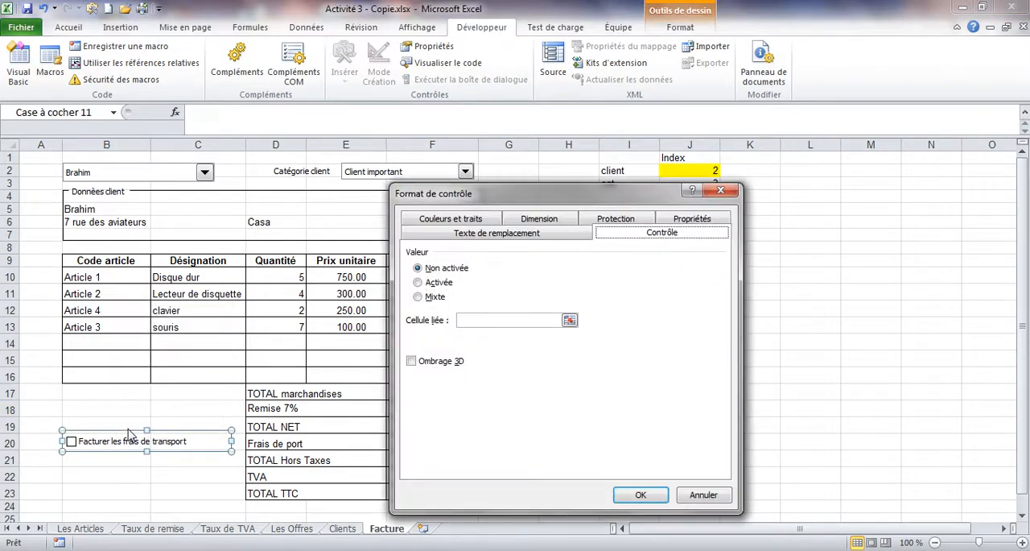
pyautogui.click(418, 283)
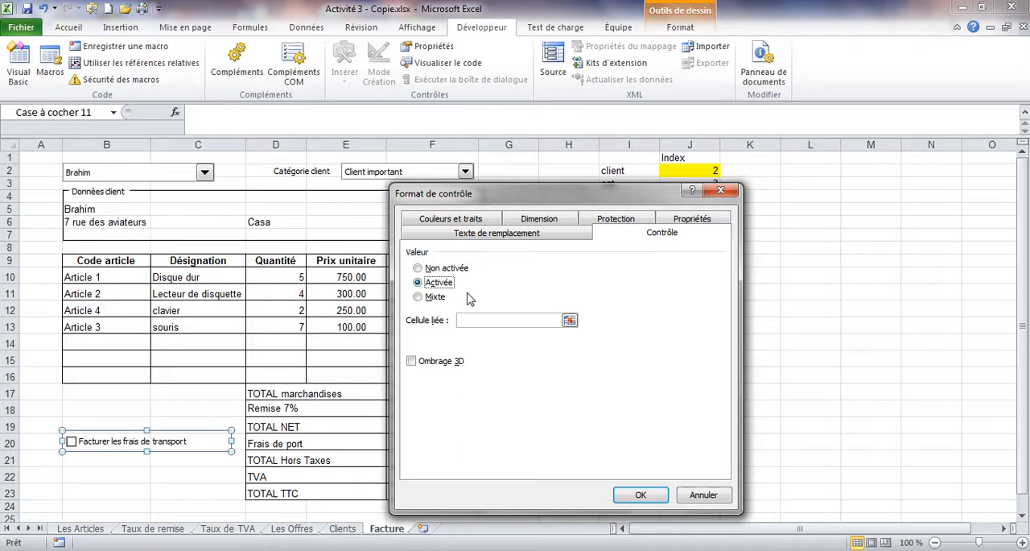
pyautogui.click(469, 321)
pyautogui.moveTo(543, 200); pyautogui.dragTo(611, 305)
pyautogui.click(687, 199)
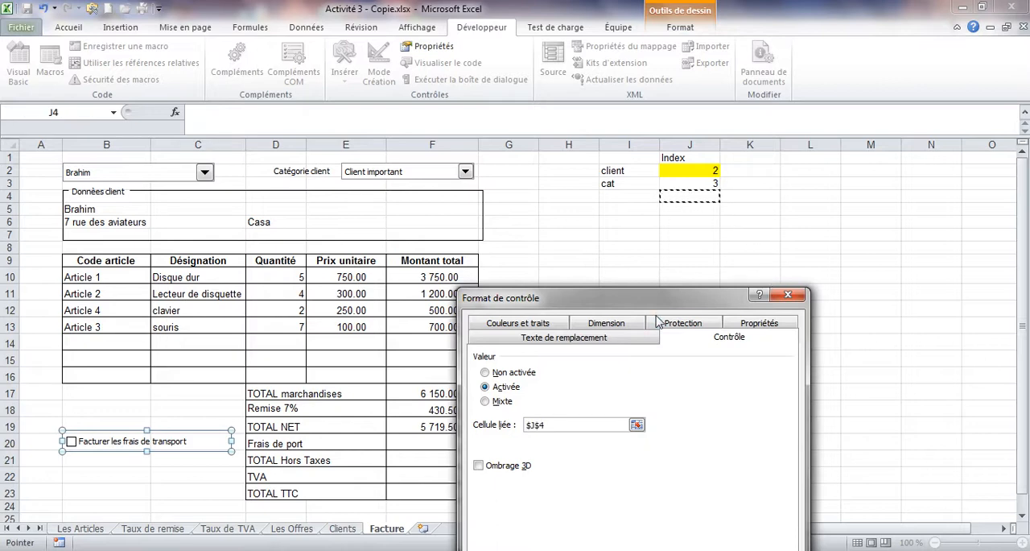
# Step: Turn off Imprimer l'objet in the check box's properties and confirm the control format
pyautogui.click(752, 330)
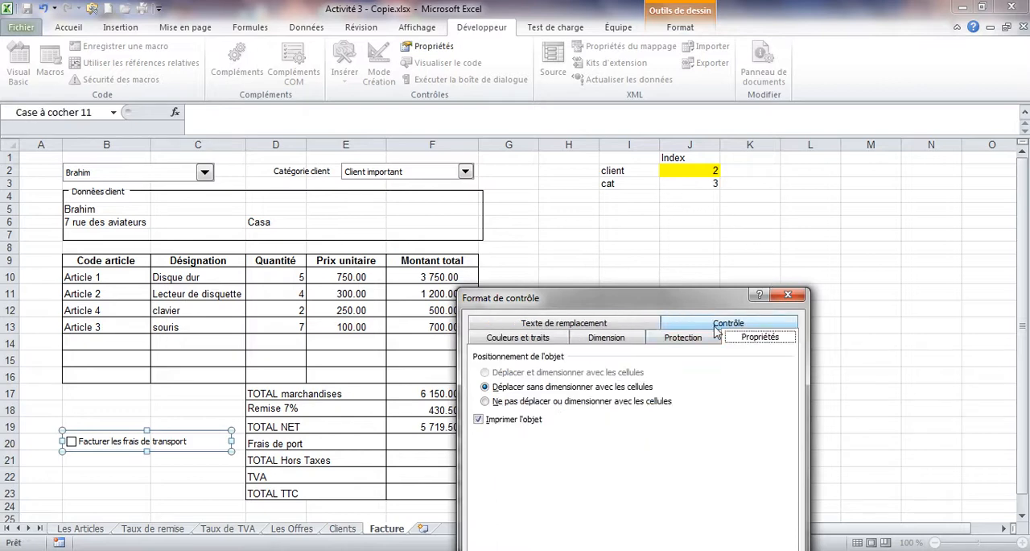
pyautogui.click(480, 420)
pyautogui.moveTo(572, 299); pyautogui.dragTo(320, 151)
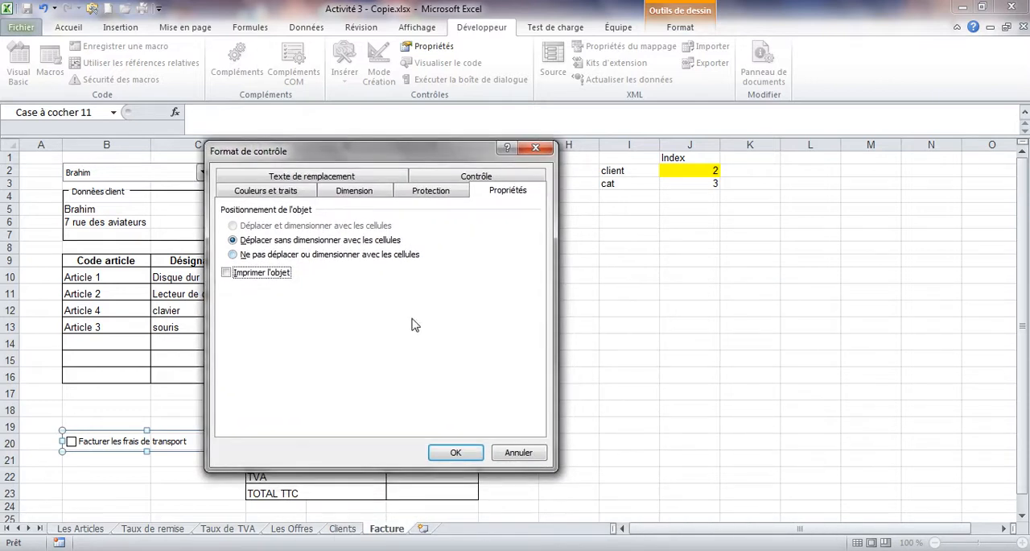
pyautogui.click(456, 452)
# Step: Toggle the transport check box several times to test its link to J4, and label cell I4 as Port
pyautogui.click(629, 197)
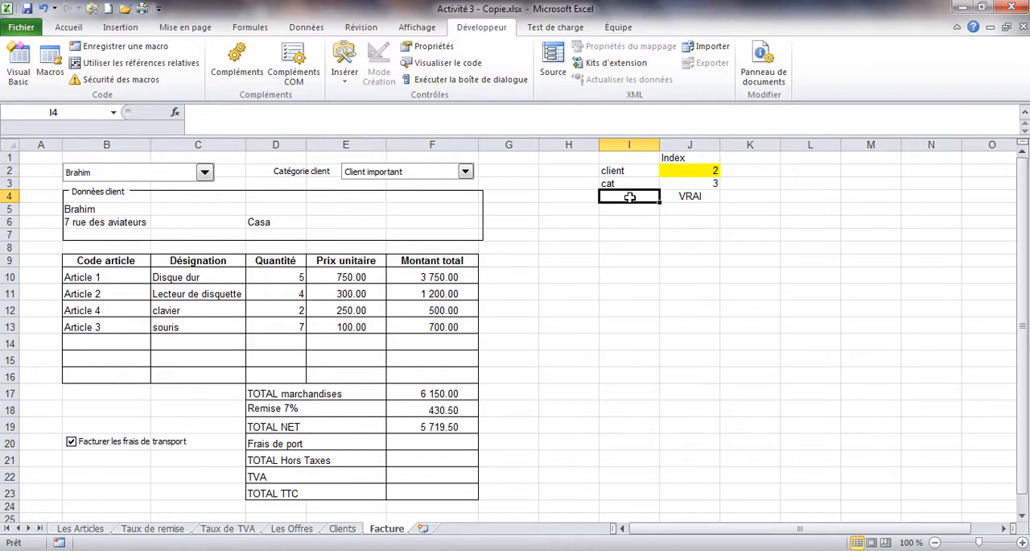
pyautogui.click(121, 443)
pyautogui.click(120, 443)
pyautogui.click(120, 443)
pyautogui.click(121, 443)
pyautogui.click(120, 443)
pyautogui.click(121, 443)
pyautogui.write('Port')
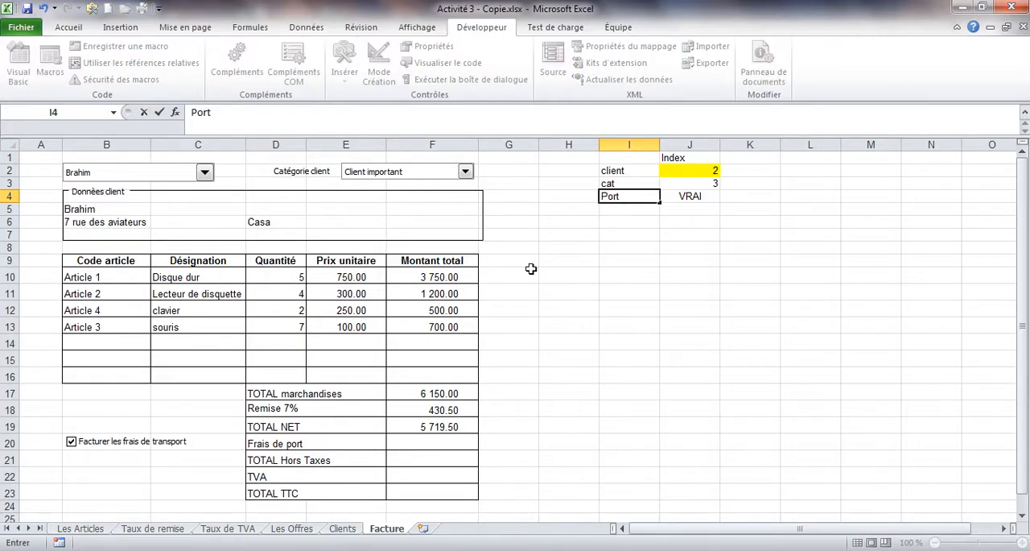
# Step: Begin an SI function in F20 for Frais de port with the logical test J4=VRAI
pyautogui.click(395, 440)
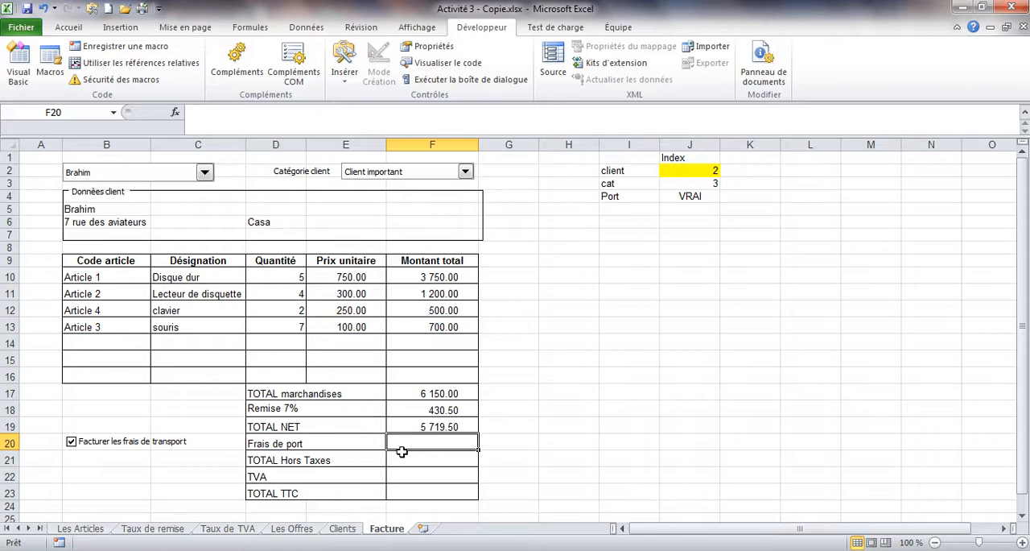
pyautogui.write('=si')
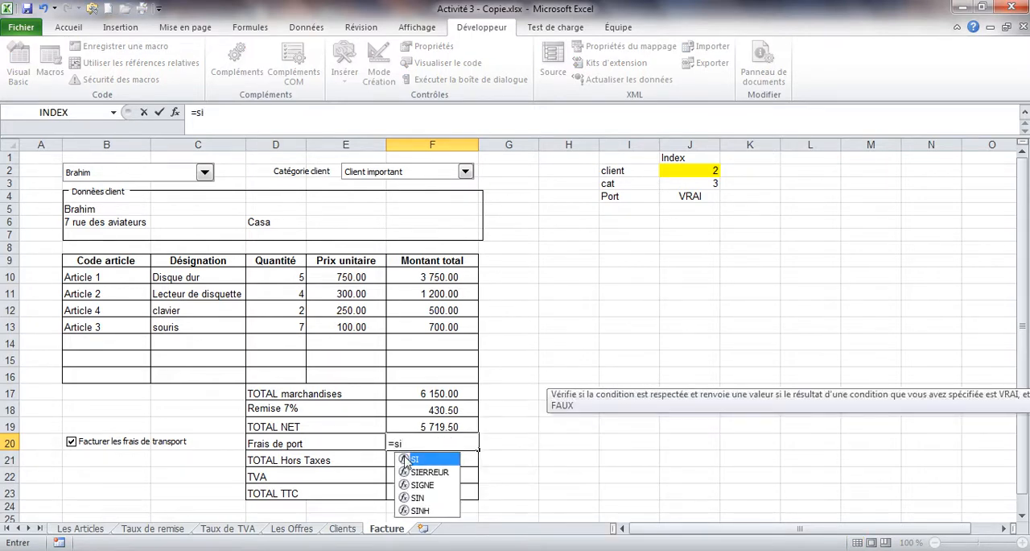
pyautogui.doubleClick(406, 459)
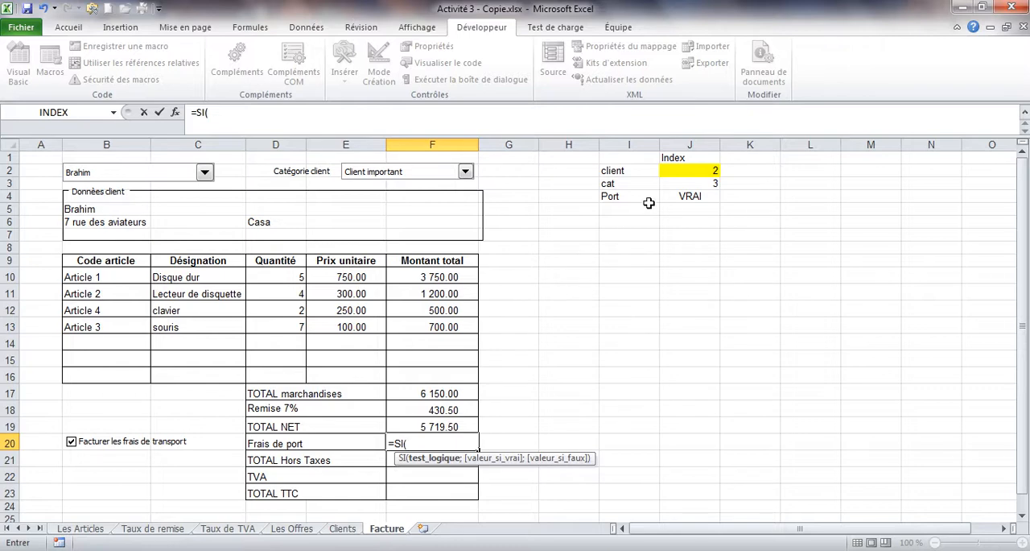
pyautogui.click(682, 195)
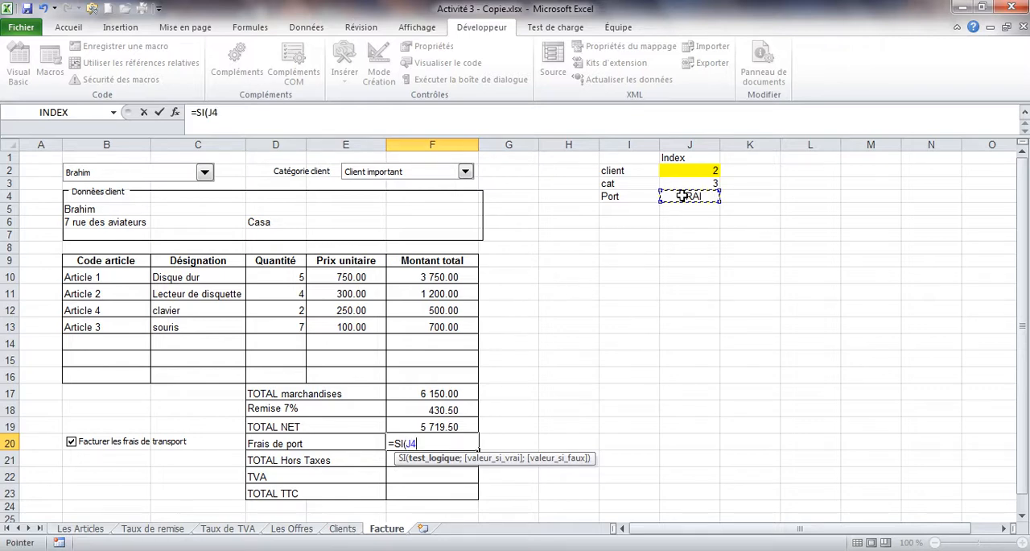
pyautogui.write('=vrai')
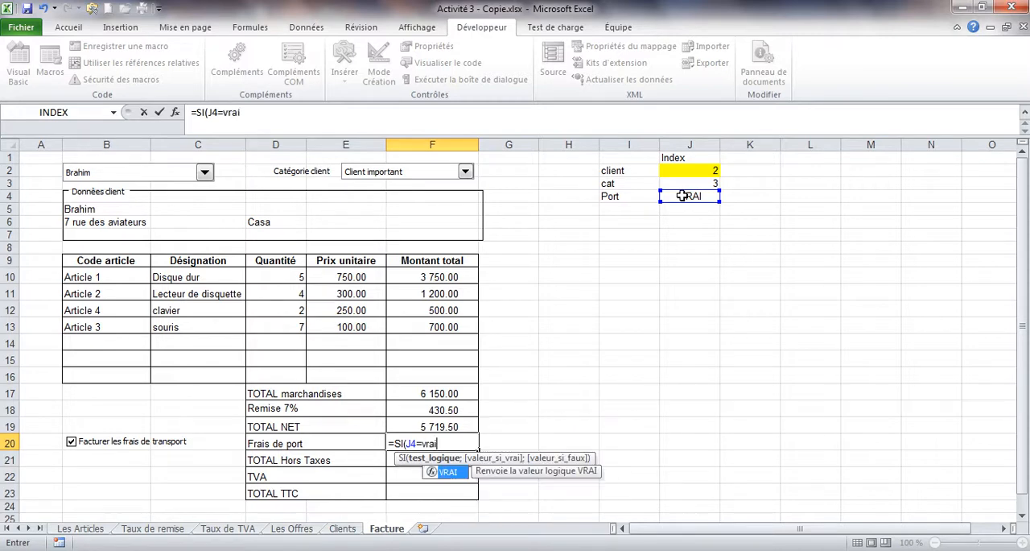
pyautogui.press('Return')
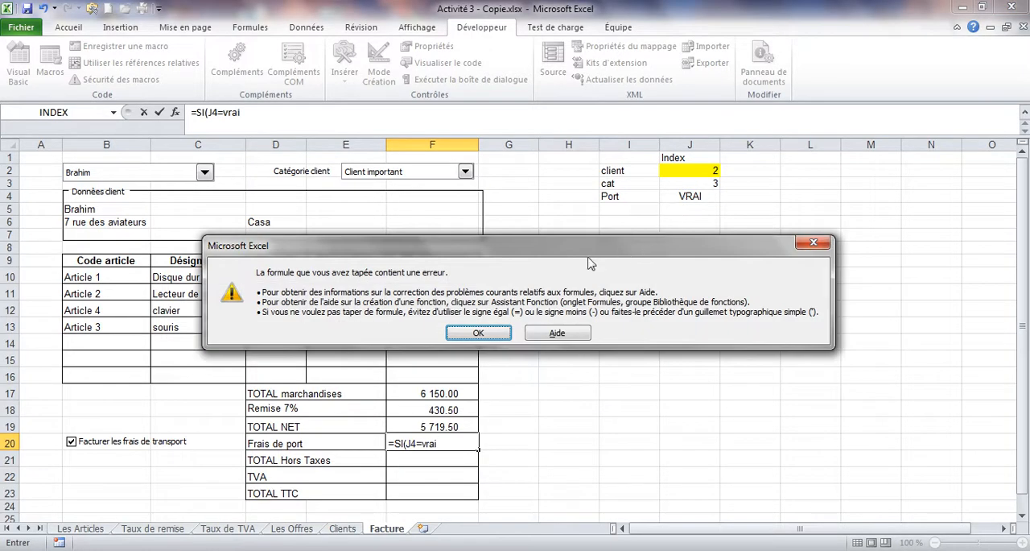
pyautogui.click(479, 333)
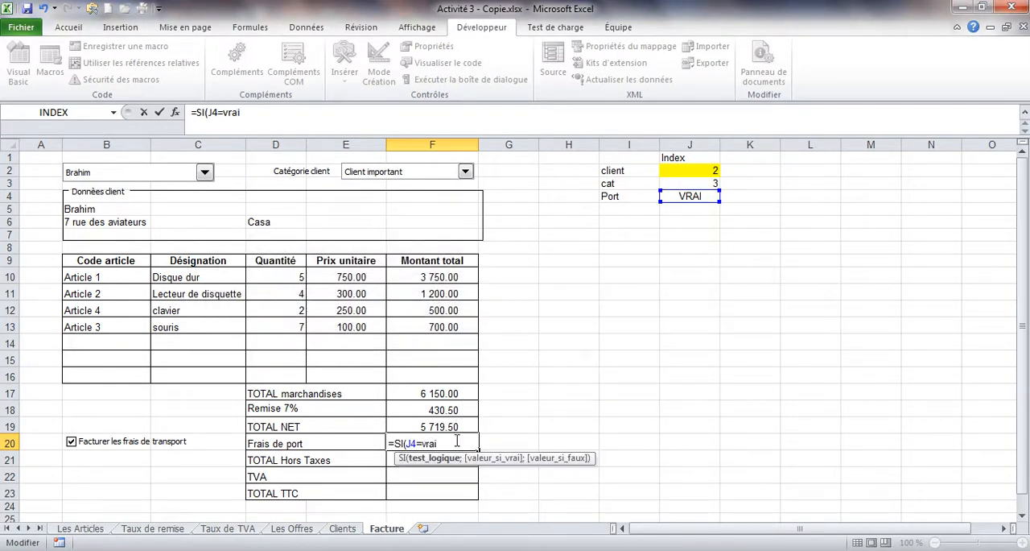
# Step: Complete the SI formula in F20 with 1000 if true and 0 if false, and validate it
pyautogui.write(';')
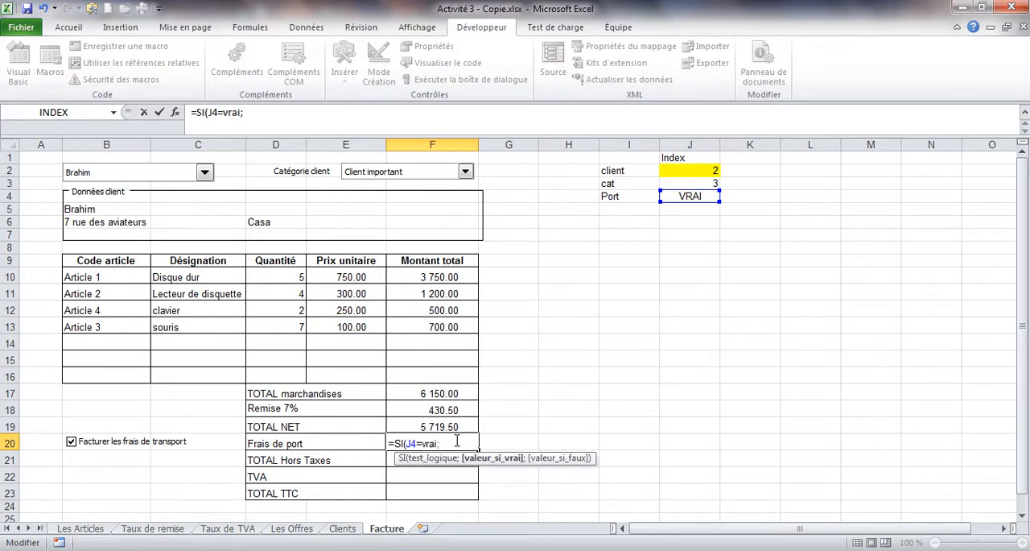
pyautogui.write('1000;')
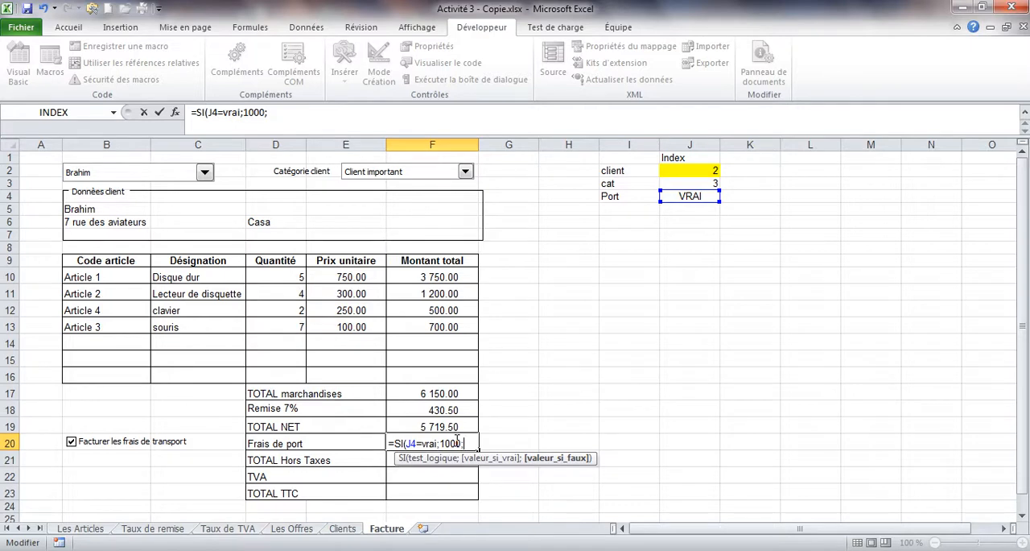
pyautogui.write('0)')
pyautogui.press('Return')
# Step: Apply the thousands-separator Comptabilité number format to F20
pyautogui.click(460, 441)
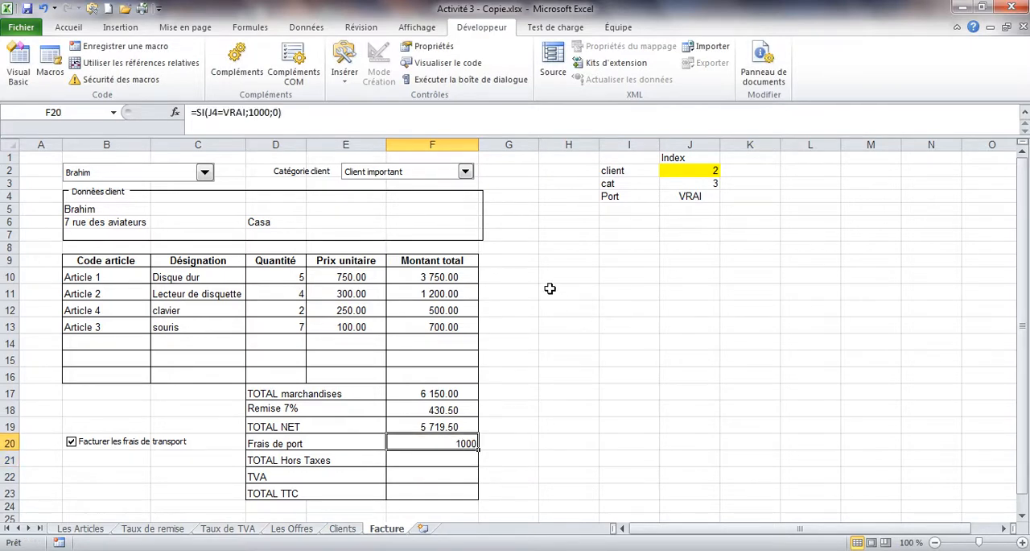
pyautogui.click(79, 29)
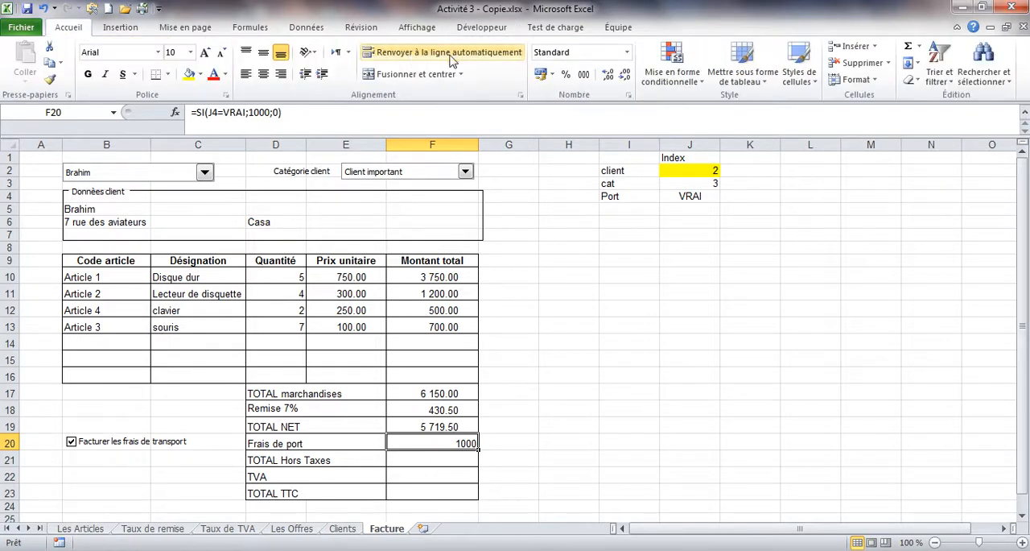
pyautogui.click(583, 73)
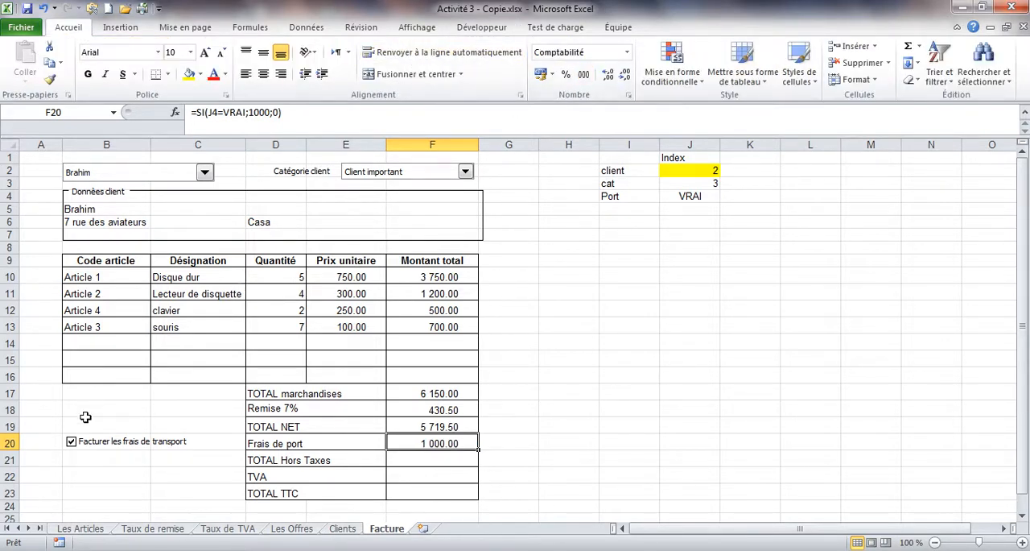
# Step: Toggle the Facturer les frais de transport check box repeatedly to test its effect on F20, leaving it checked
pyautogui.click(84, 446)
pyautogui.click(83, 447)
pyautogui.click(84, 447)
pyautogui.click(84, 447)
pyautogui.click(83, 446)
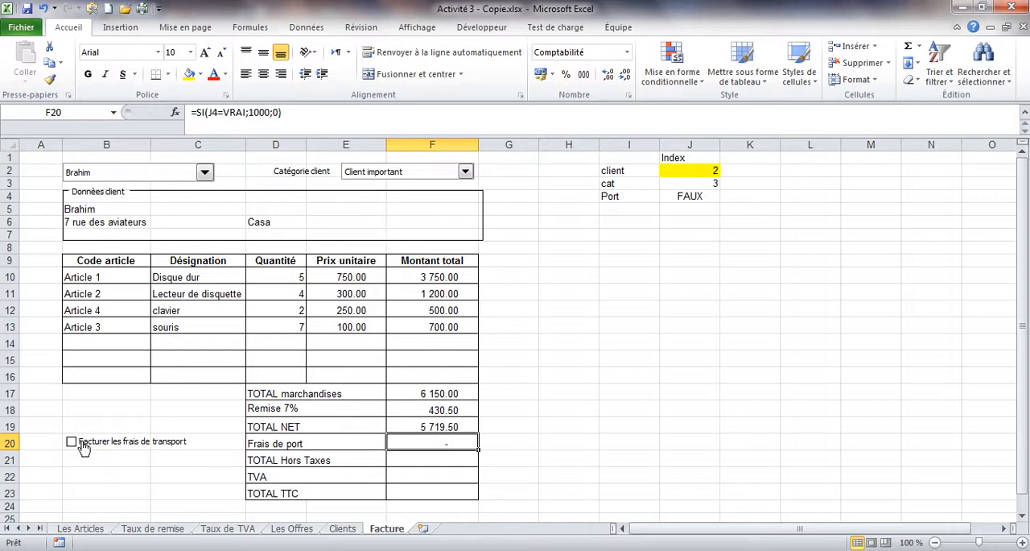
pyautogui.click(84, 447)
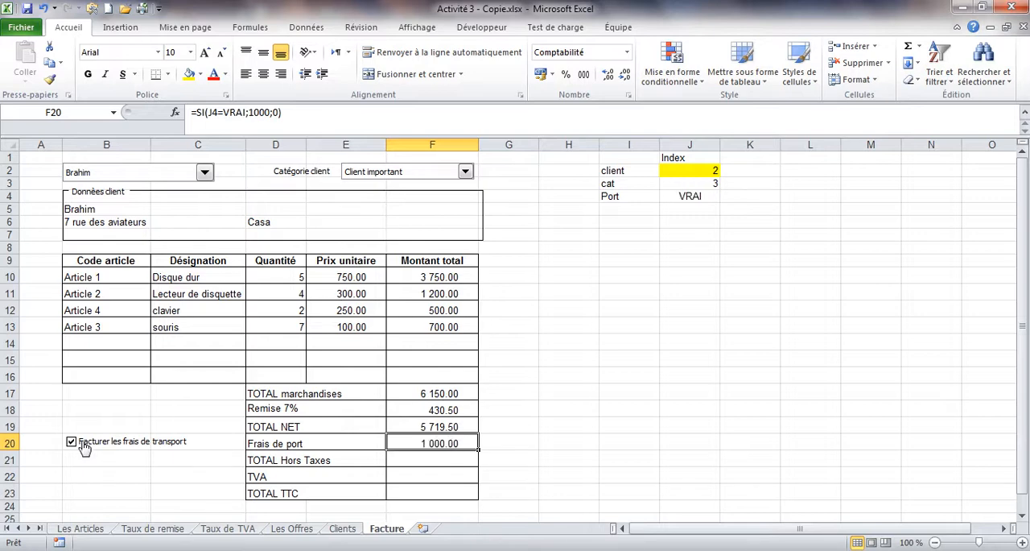
# Step: Calculate TOTAL Hors Taxes in F21 as =F19+F20
pyautogui.click(398, 460)
pyautogui.write('=')
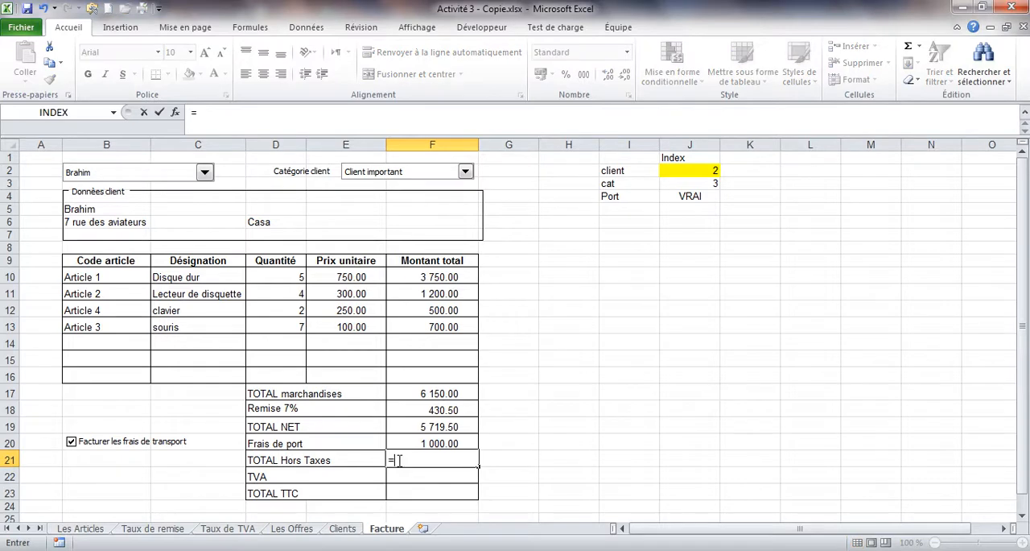
pyautogui.click(432, 428)
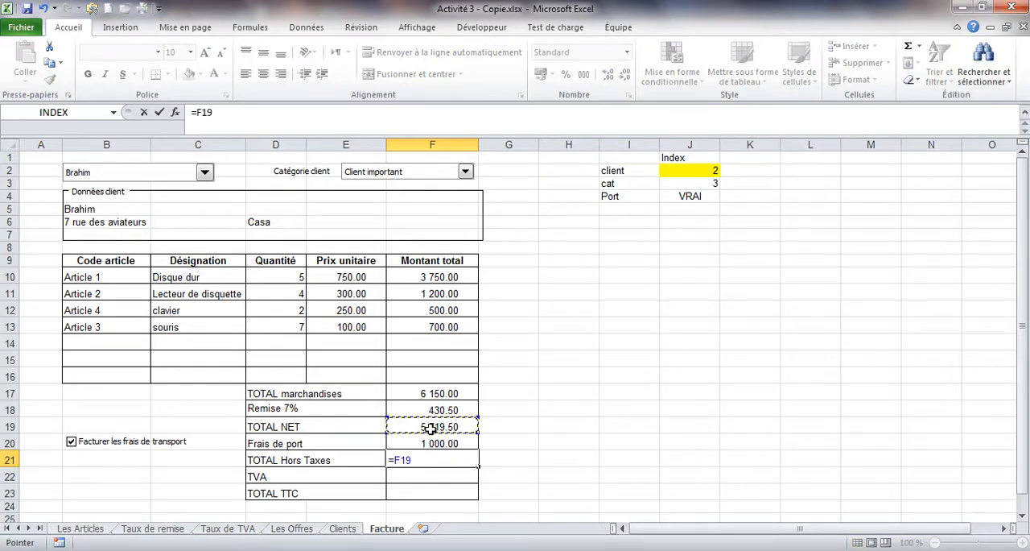
pyautogui.write('+')
pyautogui.click(431, 442)
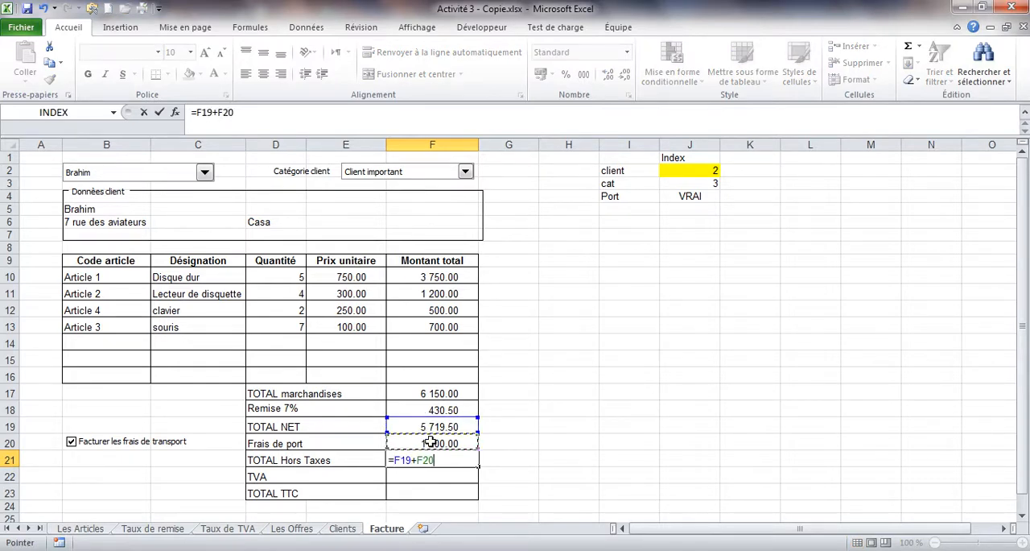
pyautogui.press('Return')
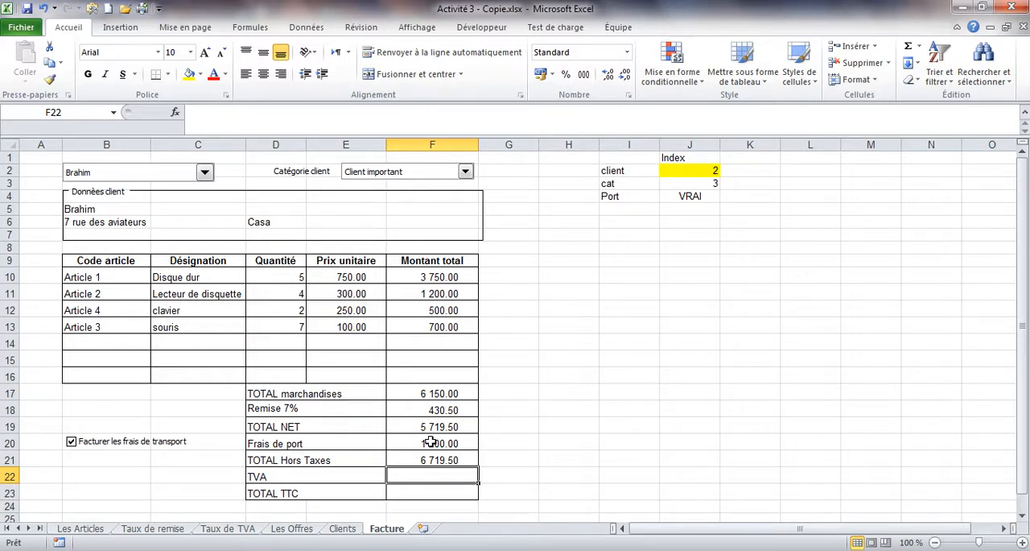